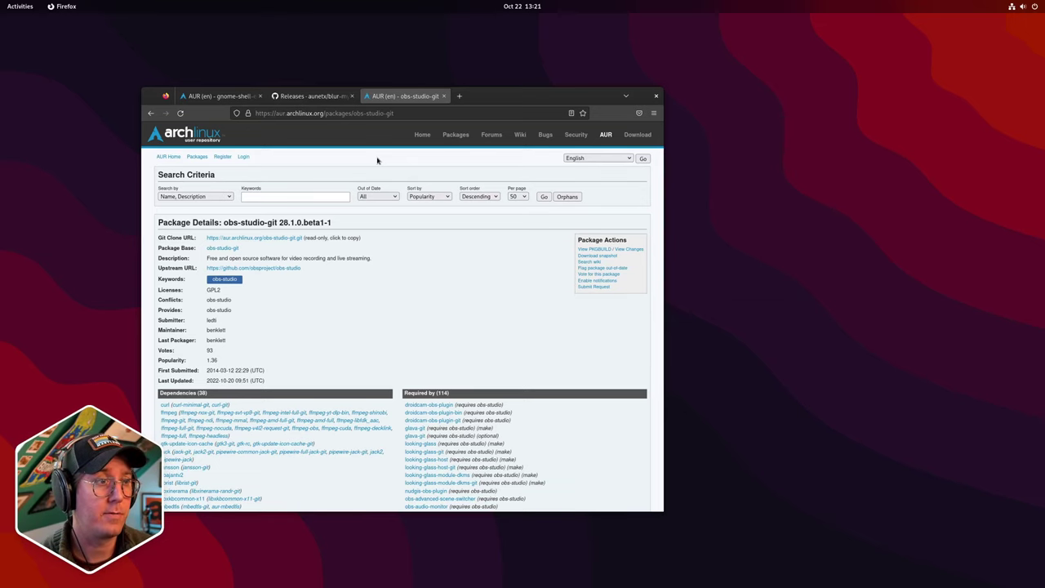
Search the web for "pop shell" in a new tab and open the pop-os/shell GitHub repository
key("ctrl+t")
type("pop")
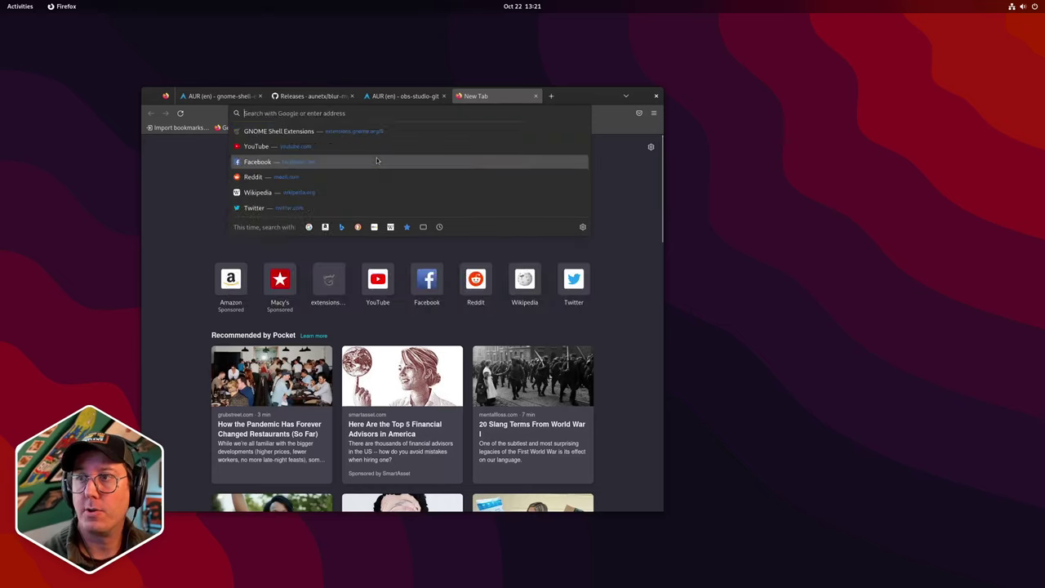
type(" shell")
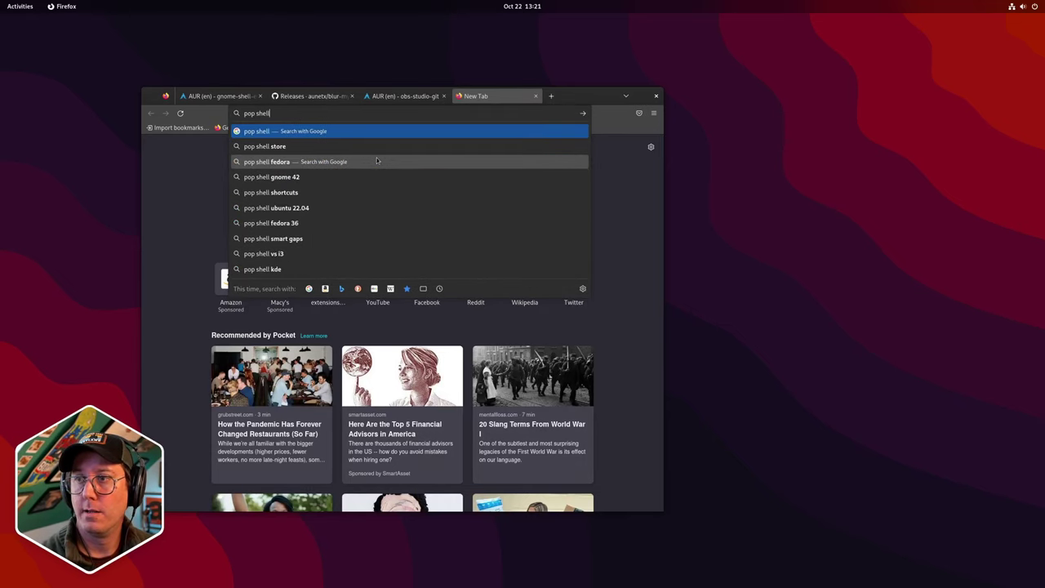
key("Return")
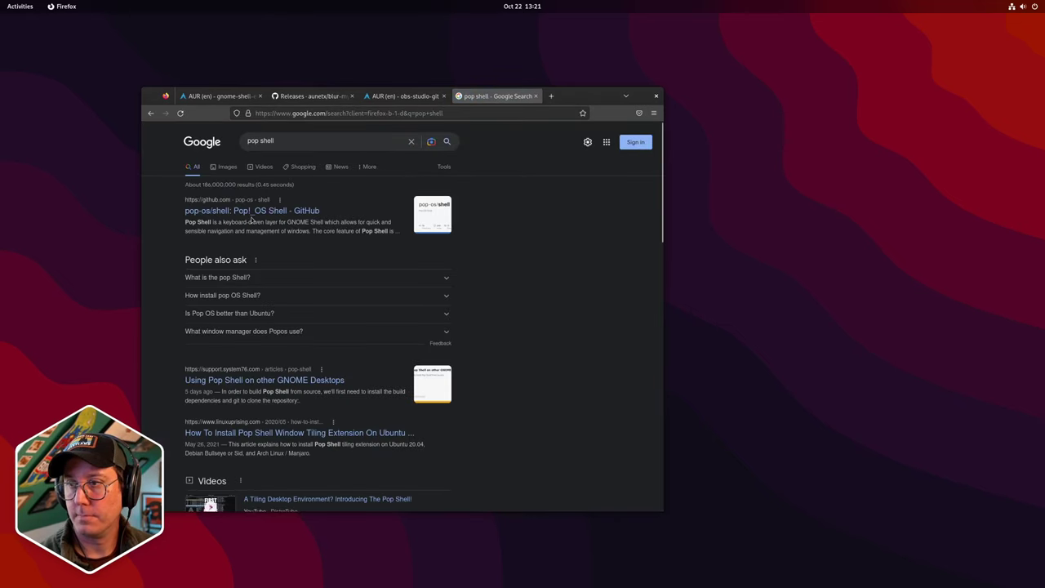
left_click(250, 210)
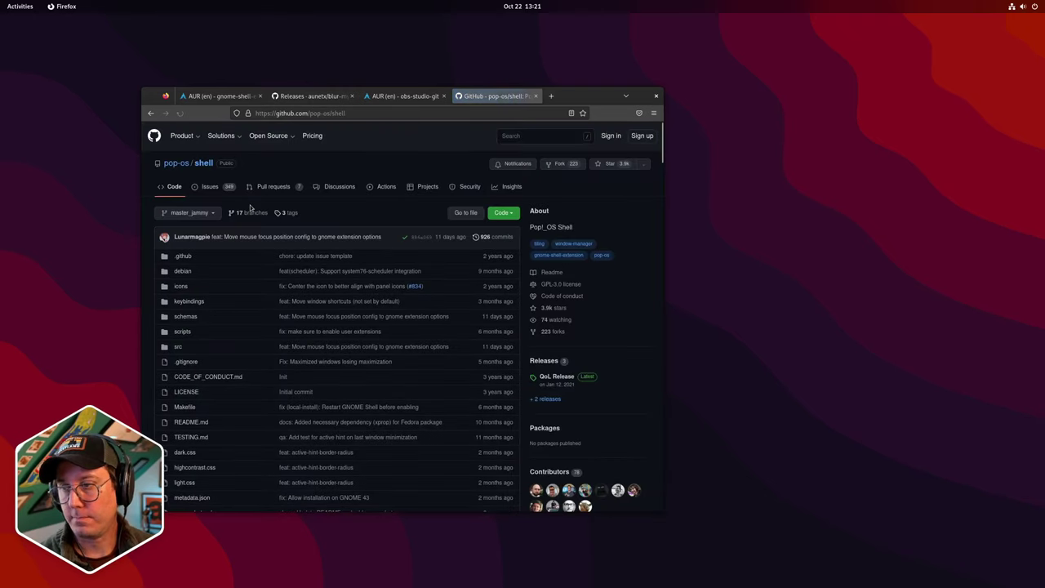
Find the desktop screenshot in the Pop Shell README and open it as a full image
scroll(288, 353, "down", 5)
scroll(288, 353, "down", 8)
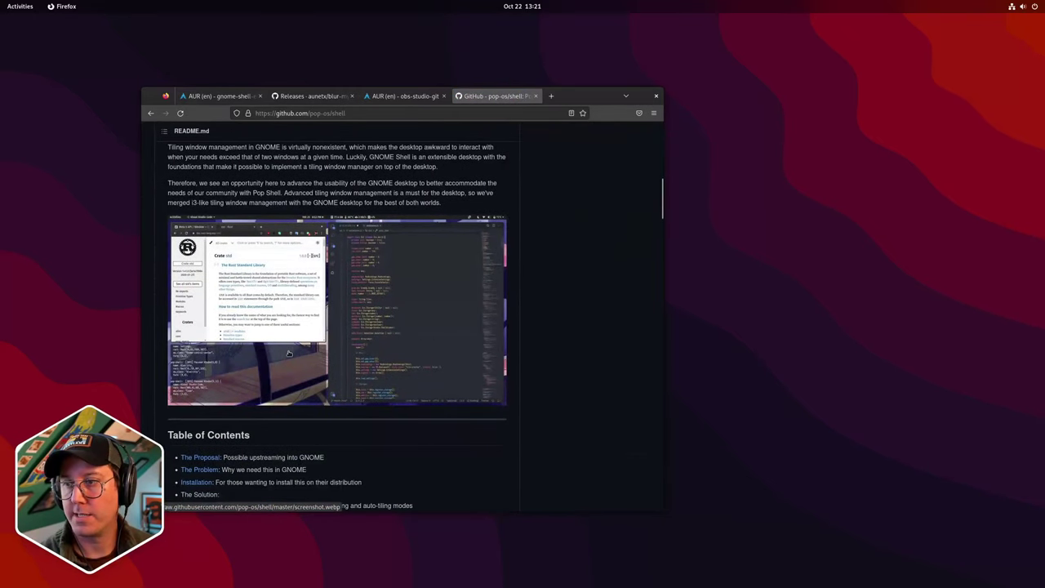
left_click(289, 354)
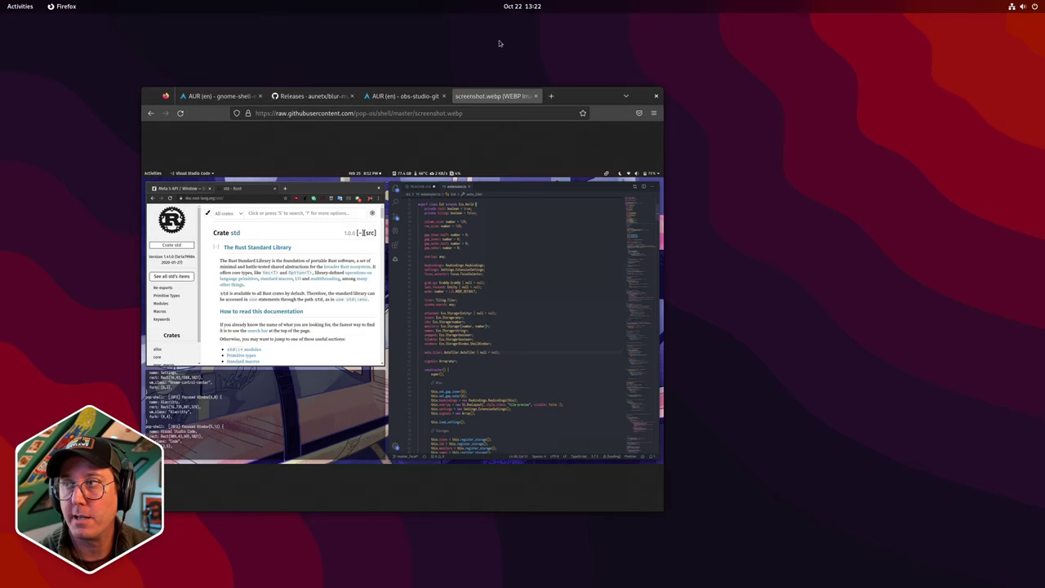
Open two Terminal windows beside the browser, placing the second one below the first
left_click(10, 6)
type("term")
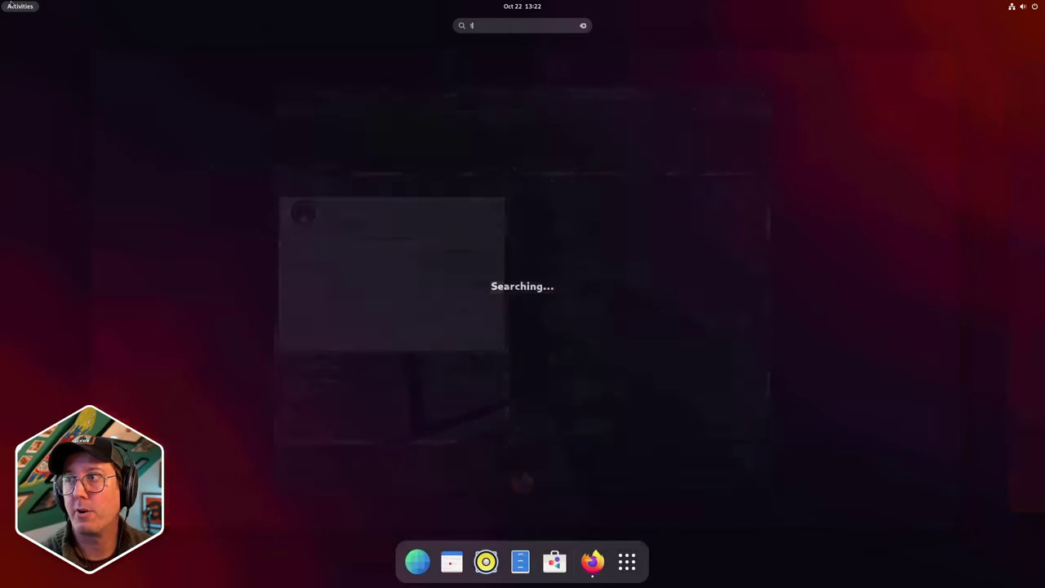
key("Return")
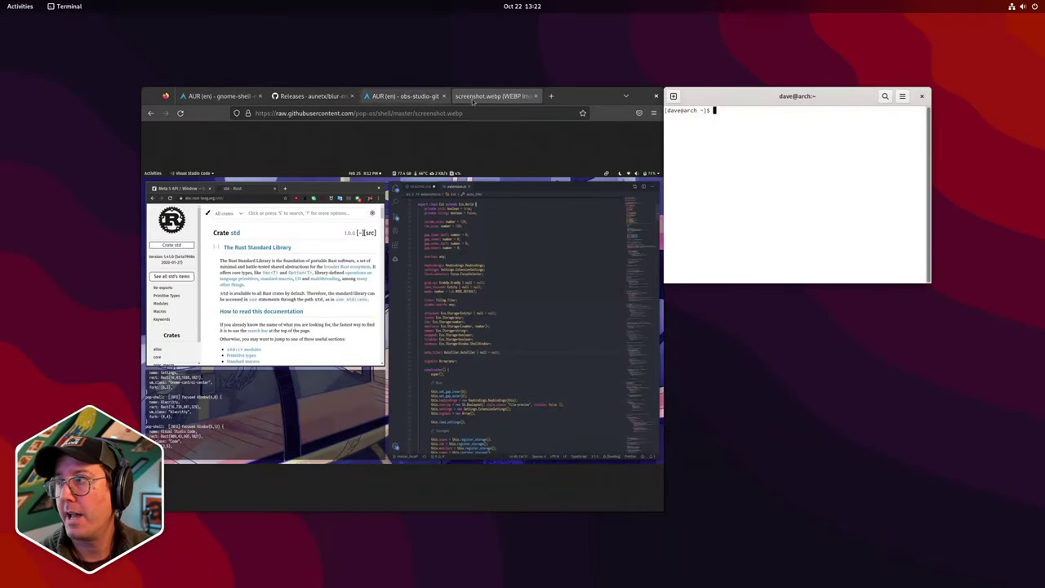
left_click(16, 7)
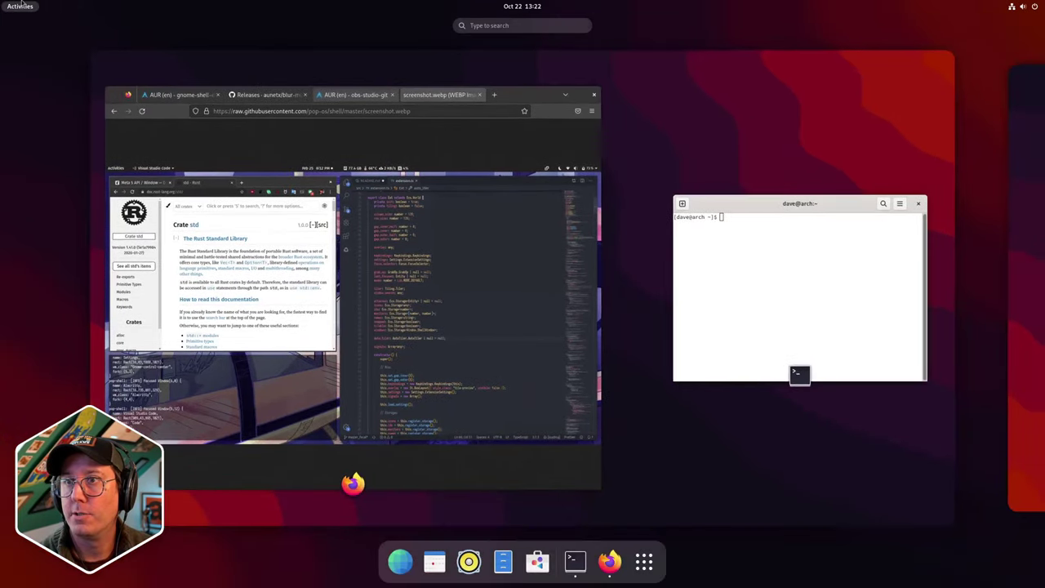
type("ter")
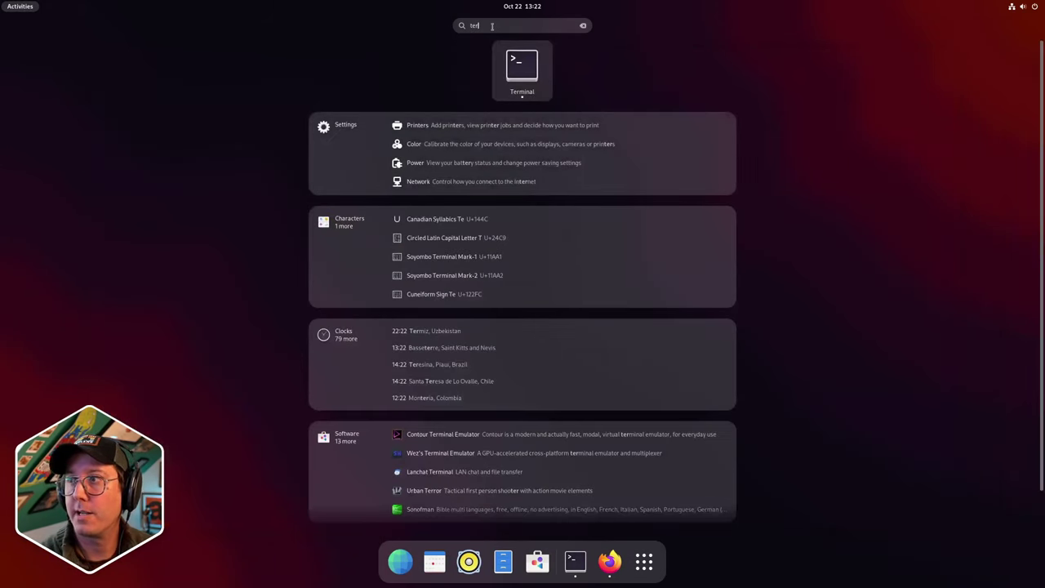
key("Return")
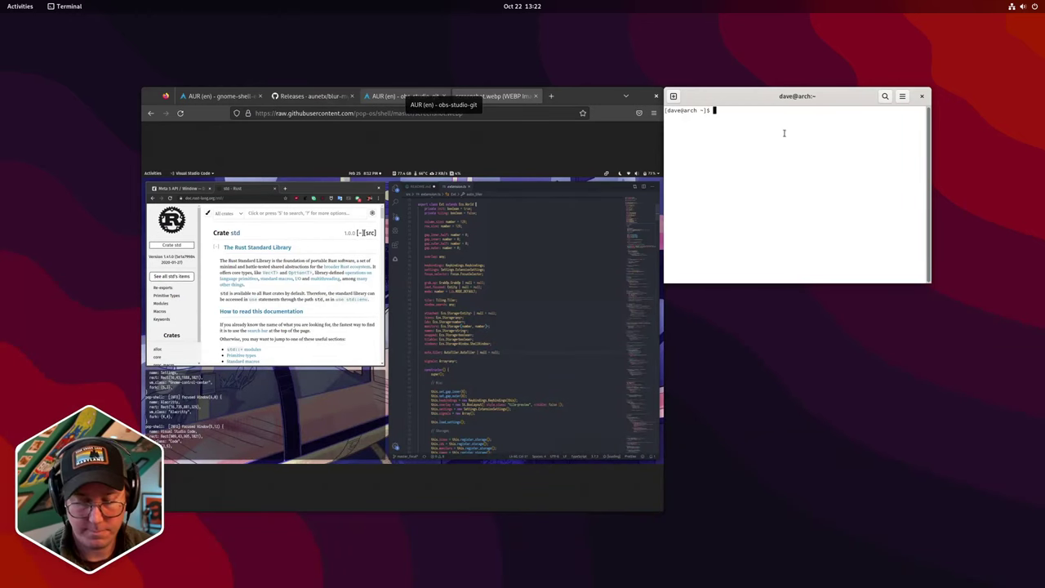
key("ctrl+shift+n")
left_click_drag(831, 303, 870, 350)
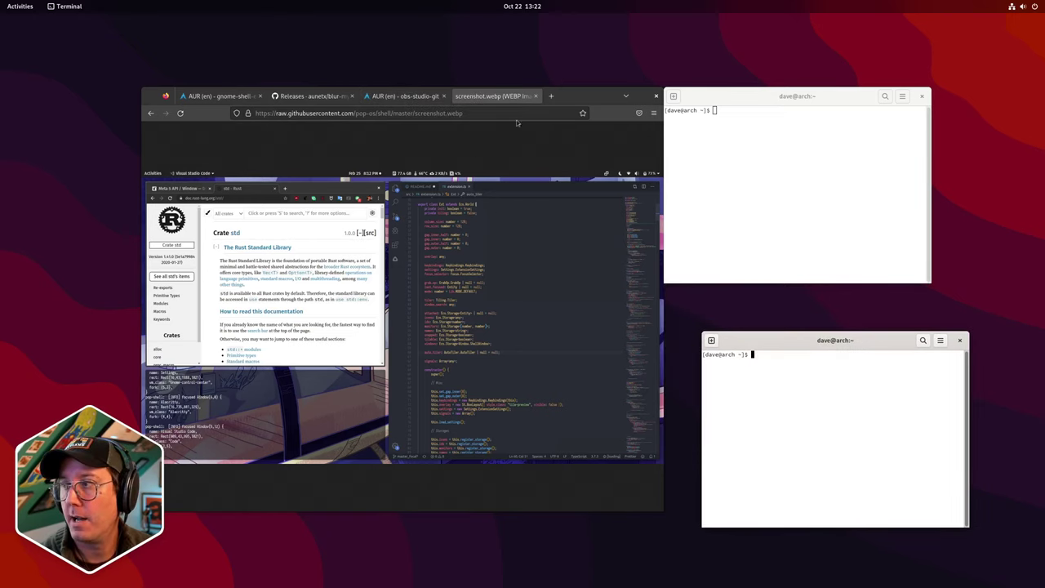
Move both terminal windows so they overlap the browser, and bring the overlapping windows to the front in turn
left_click_drag(784, 102, 683, 137)
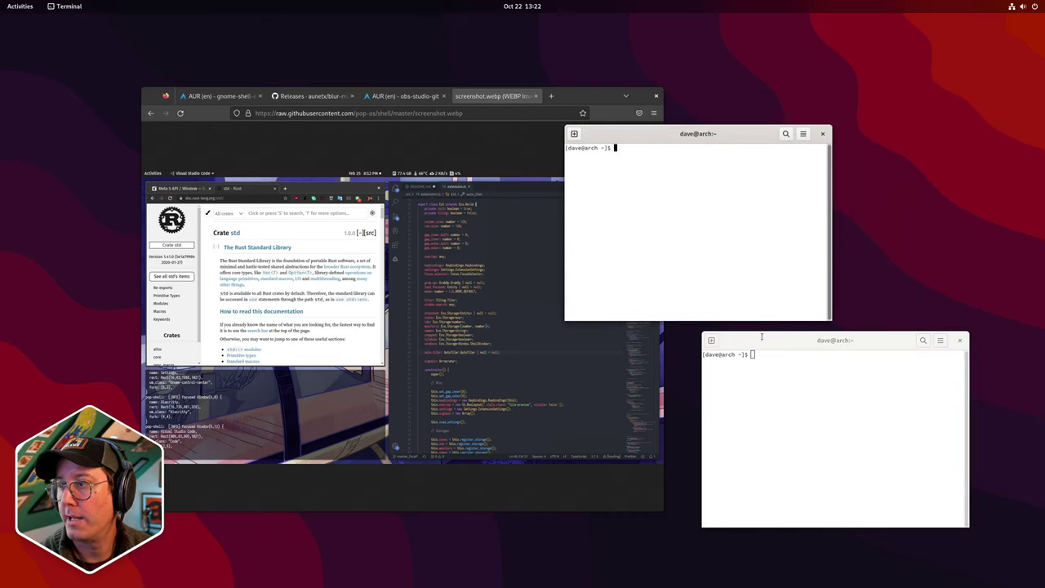
left_click_drag(764, 344, 589, 355)
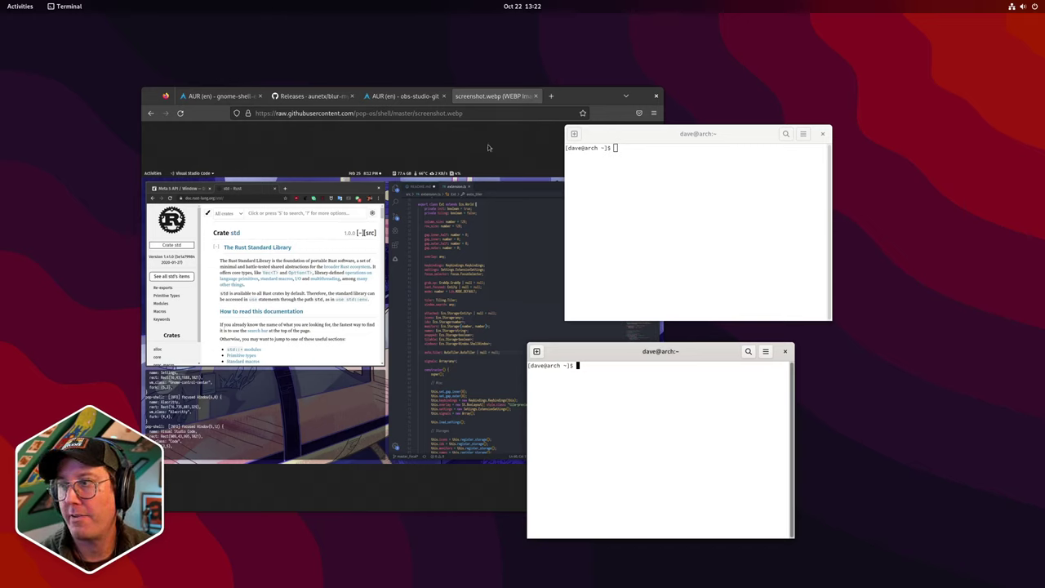
left_click(521, 178)
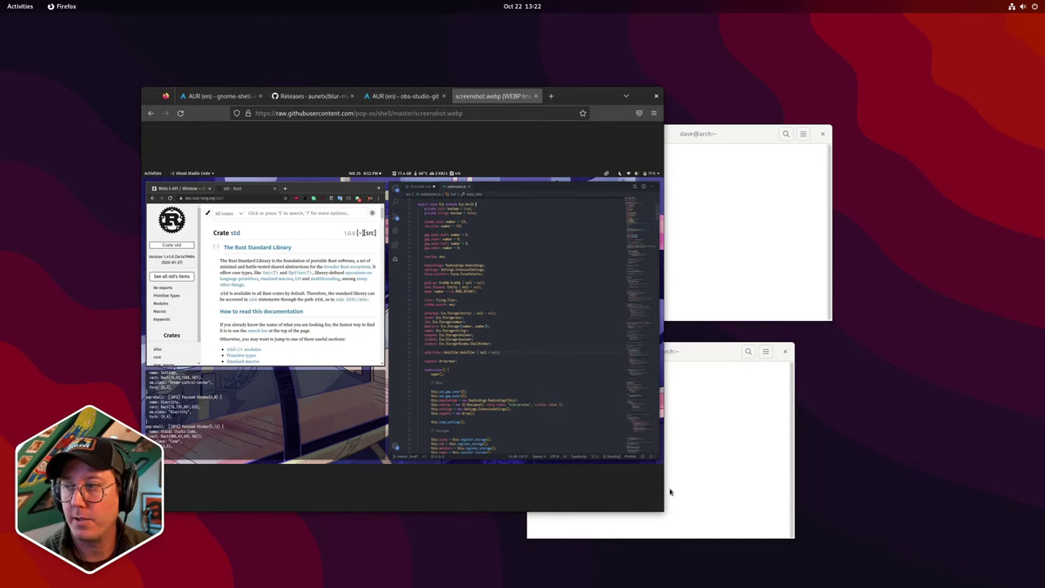
left_click(739, 463)
left_click(730, 236)
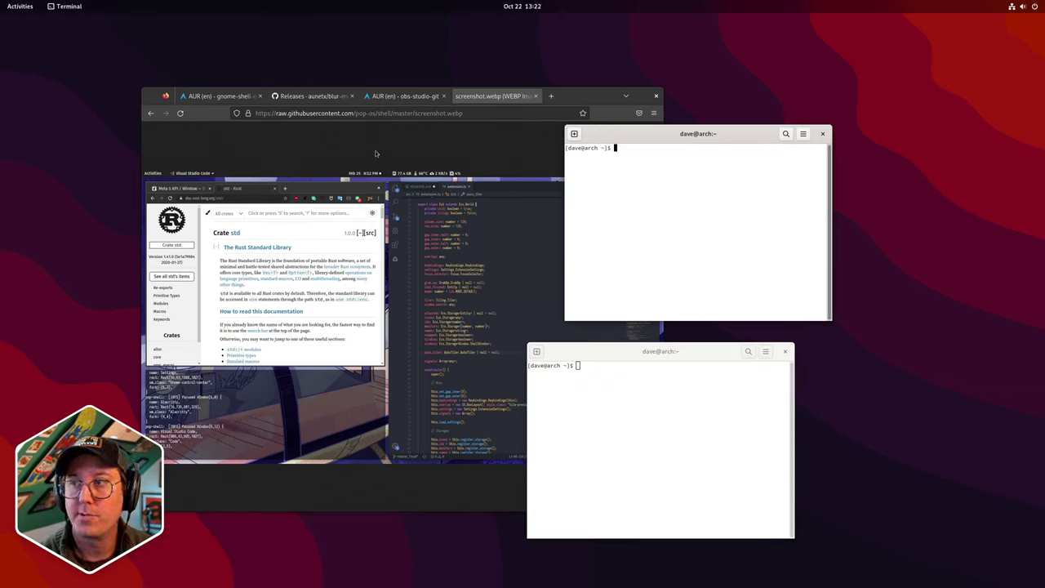
Go back to the pop-os/shell repository page in the browser and skim its README for the installation information
left_click(333, 239)
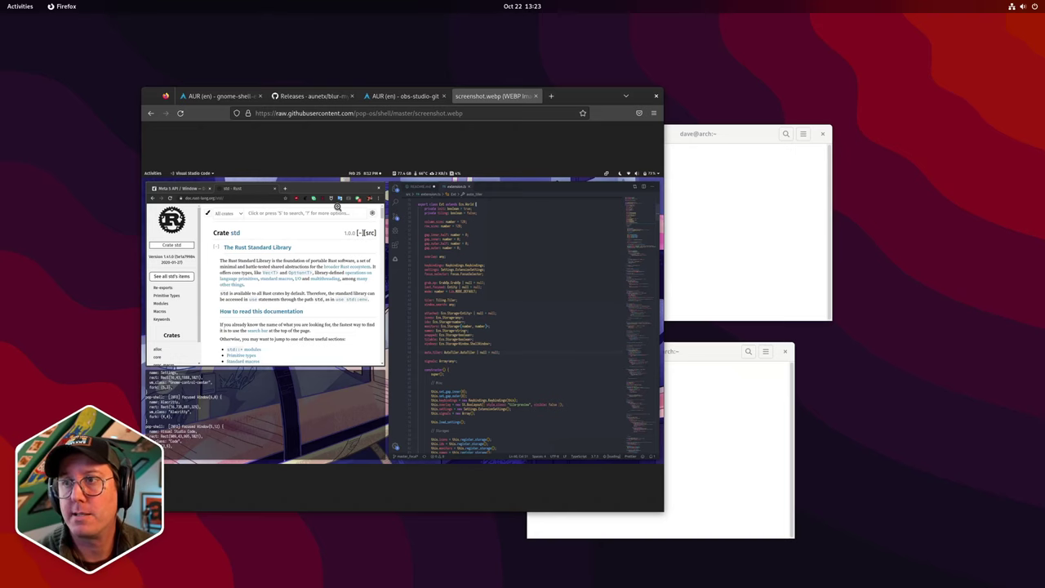
left_click(151, 114)
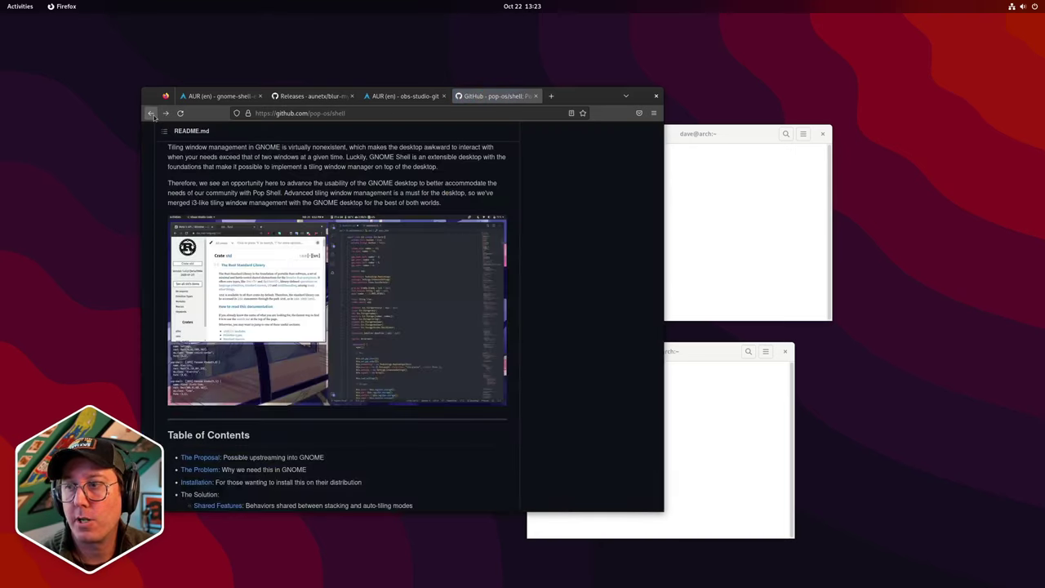
scroll(304, 292, "down", 5)
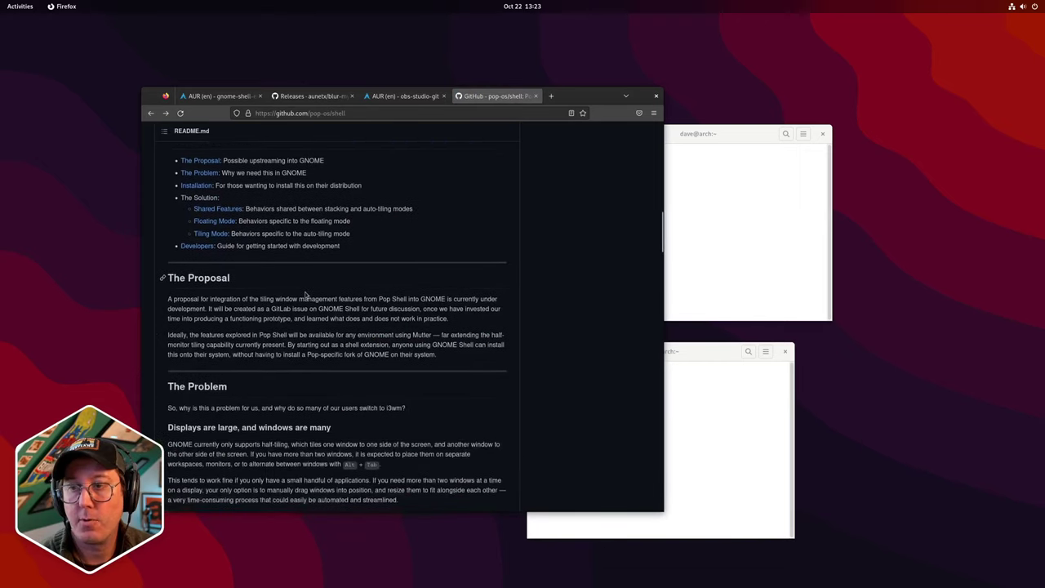
scroll(305, 292, "down", 10)
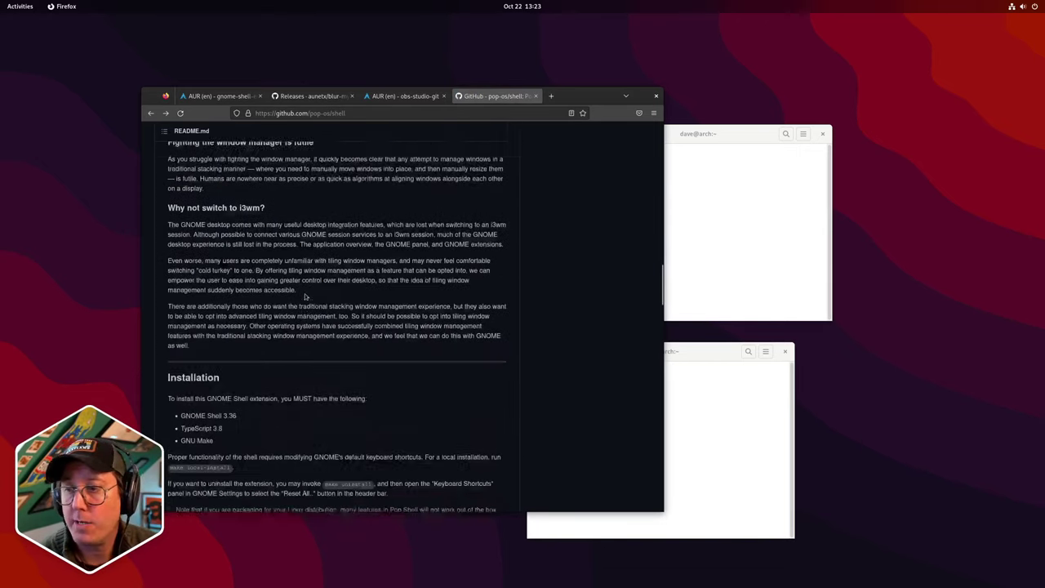
scroll(305, 296, "down", 9)
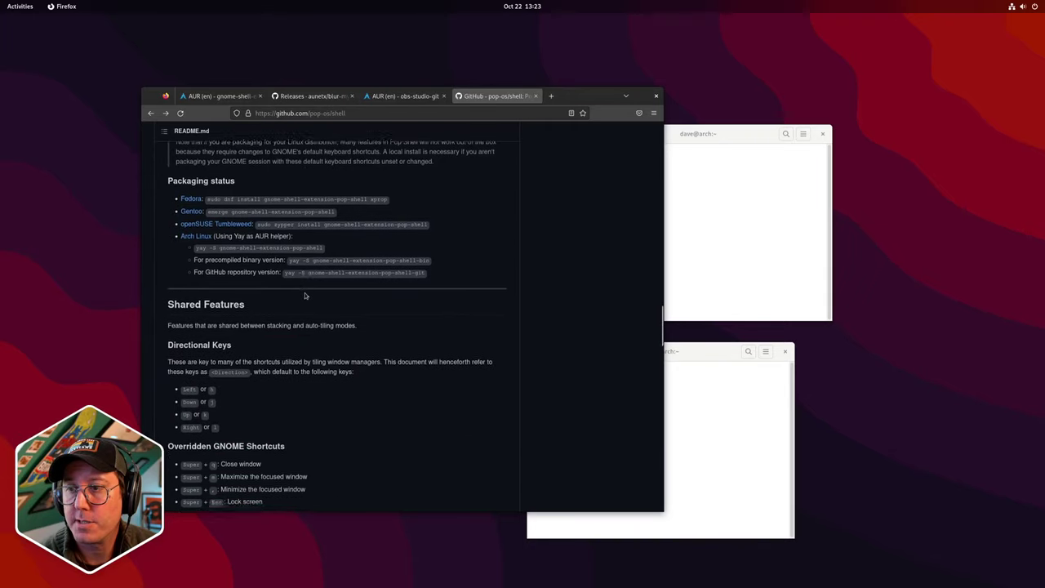
scroll(305, 292, "down", 3)
scroll(304, 291, "up", 20)
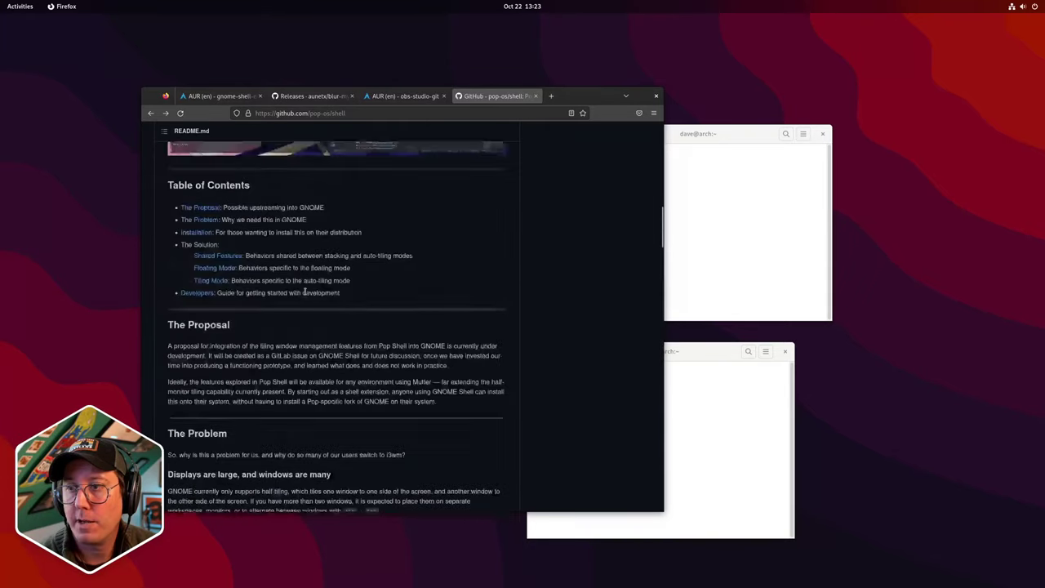
scroll(305, 292, "up", 8)
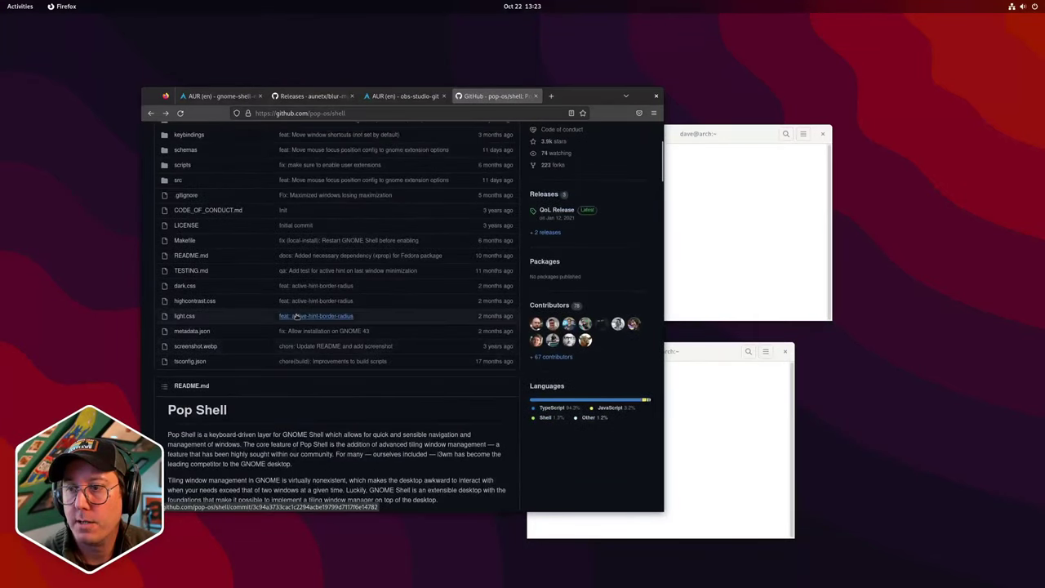
scroll(295, 316, "down", 10)
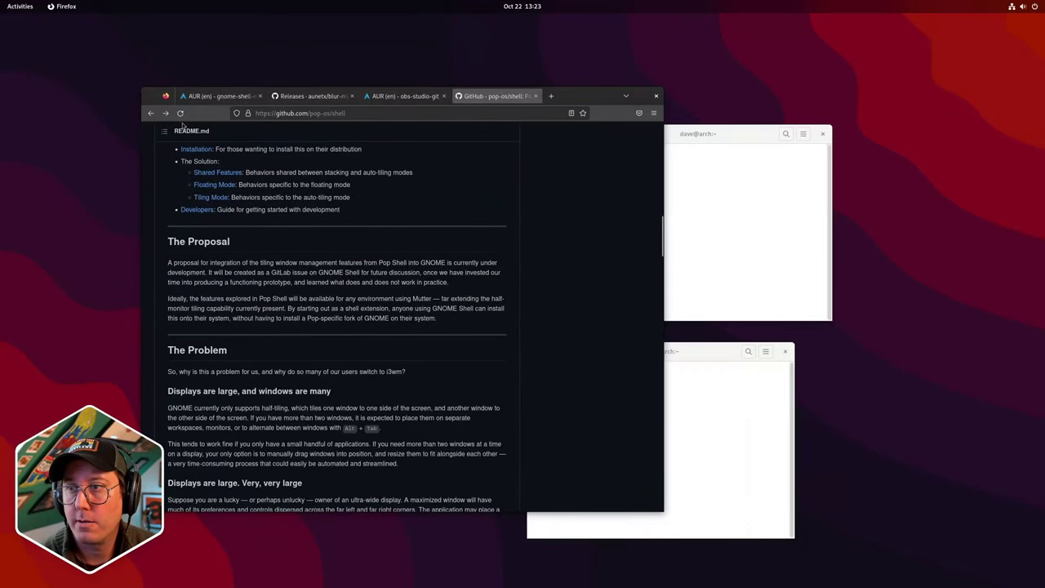
Copy the Arch Linux install command from the README's Installation section and run yay -S gnome-shell-extension-pop-shell in the upper terminal
left_click(199, 148)
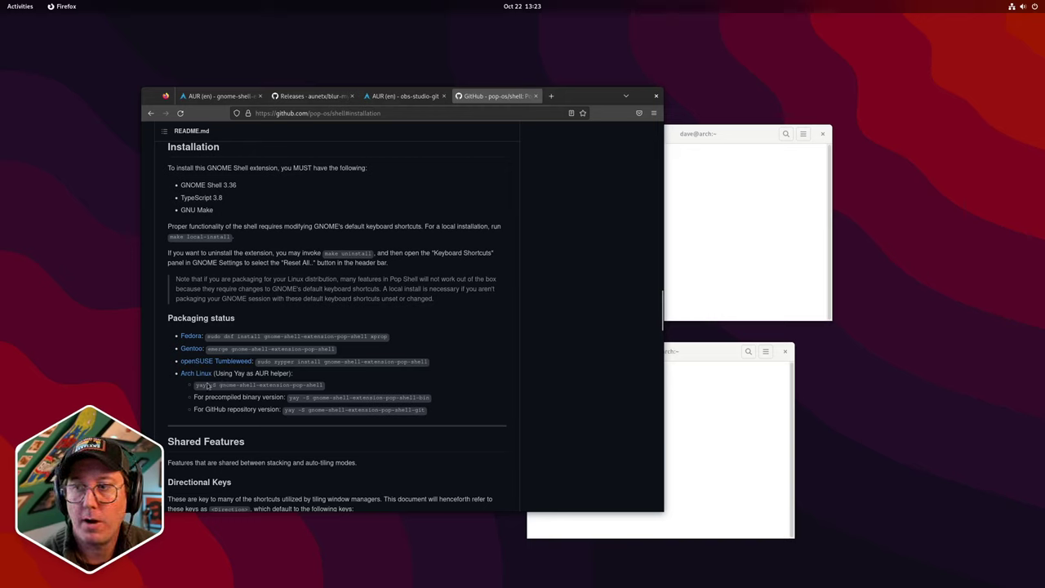
left_click_drag(196, 385, 324, 385)
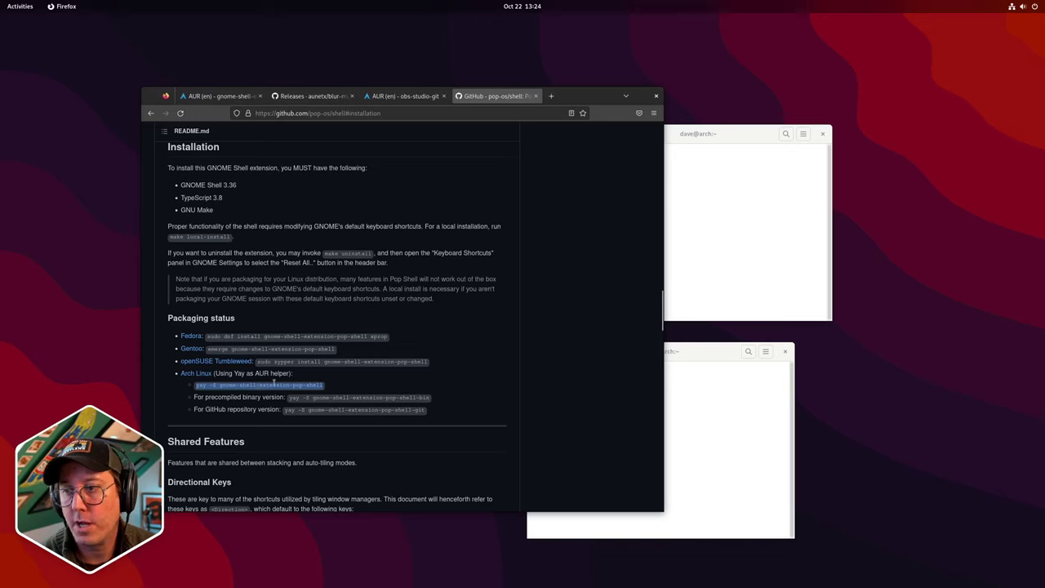
left_click(716, 214)
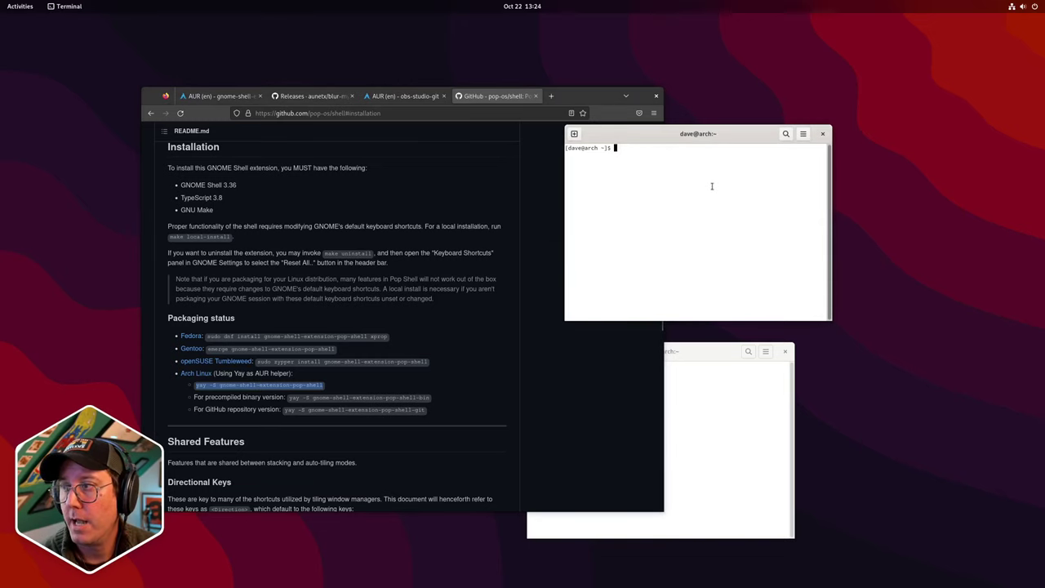
type("yay -S gnome-shell-extension-pop-shell")
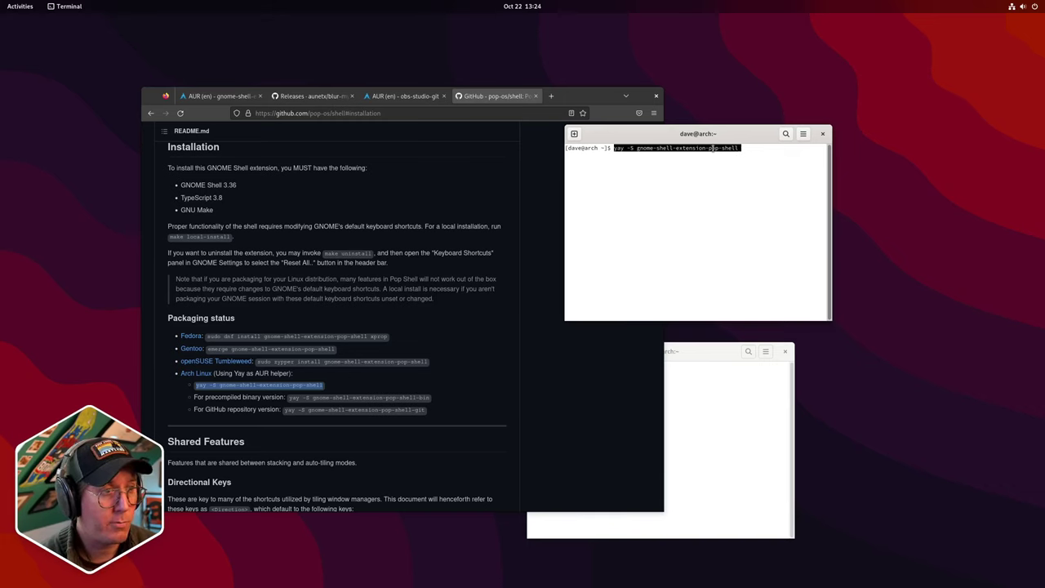
key("Return")
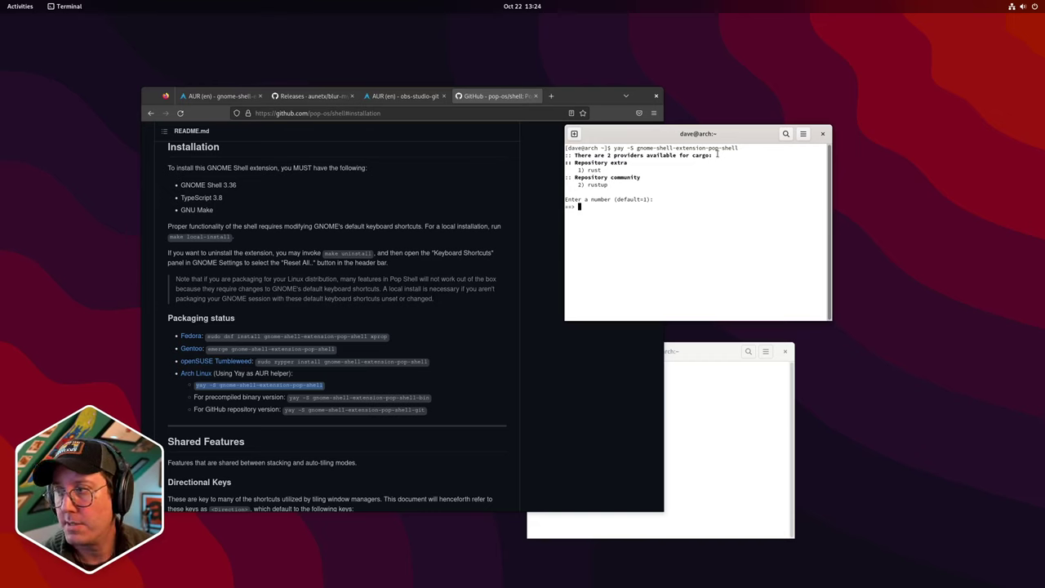
Accept the default answers to yay's prompts, enter the sudo password and proceed with the package installation
key("Return")
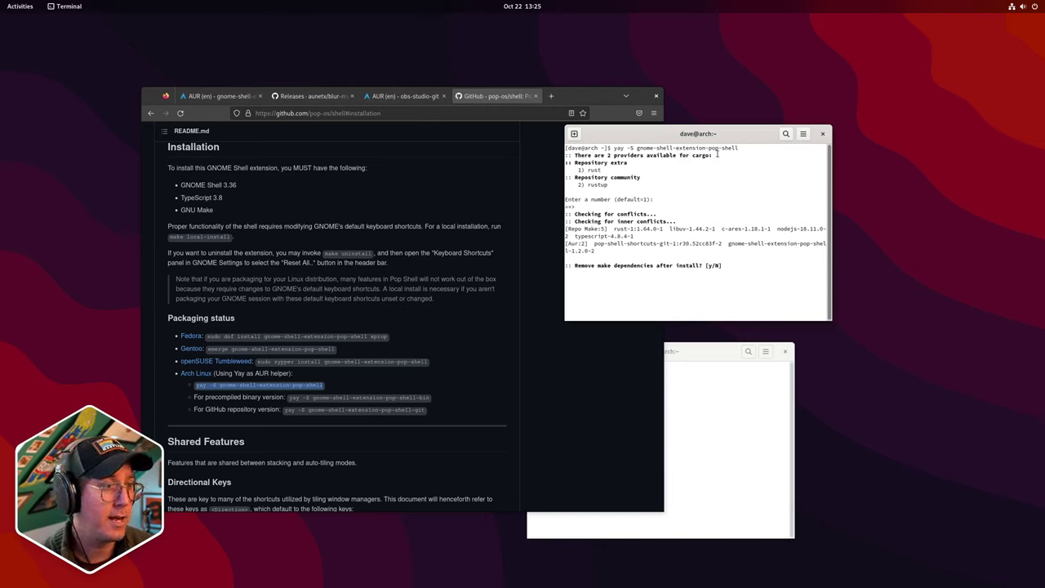
key("Return")
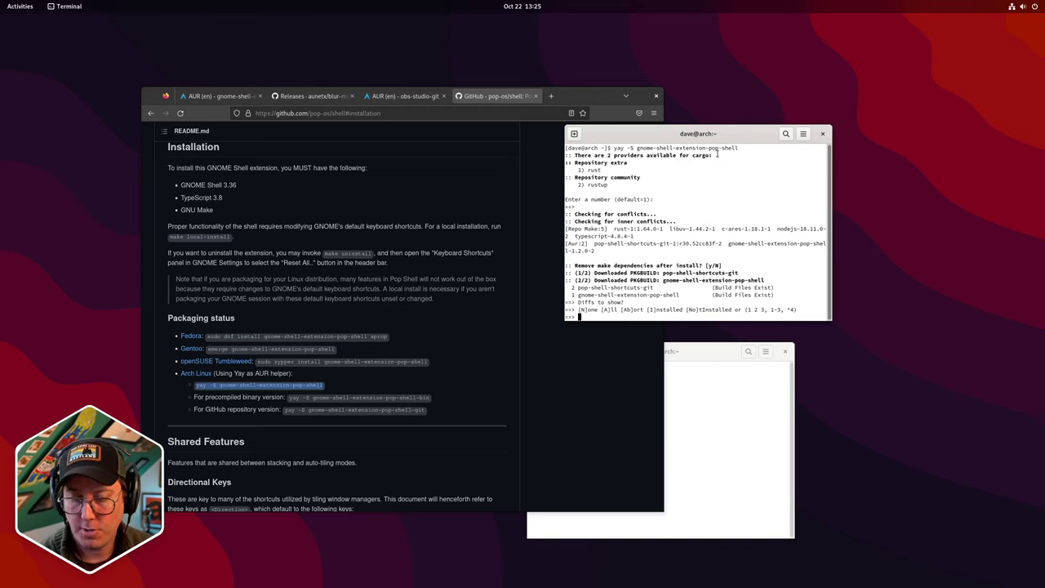
key("Return")
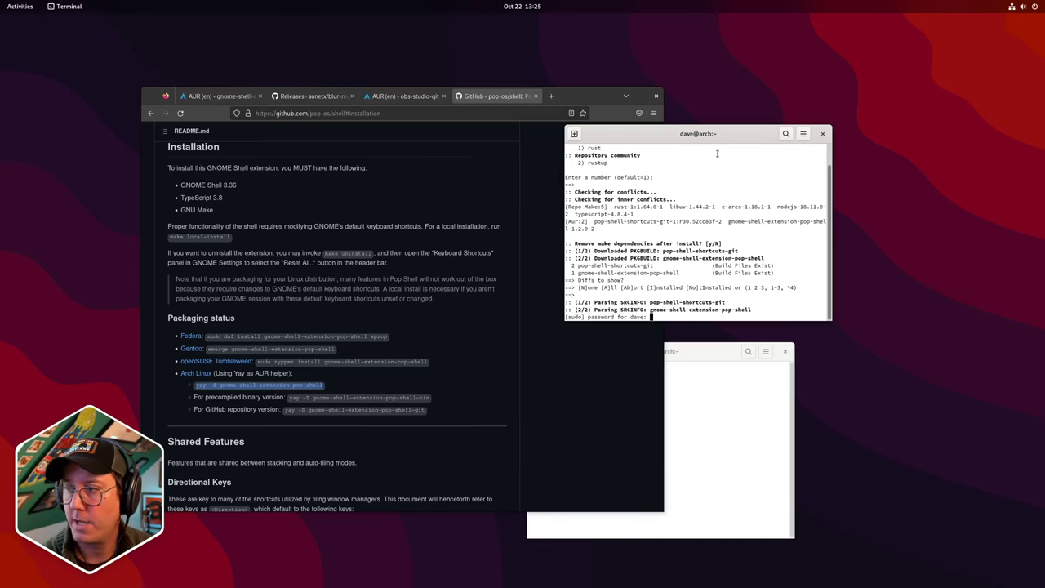
key("Return")
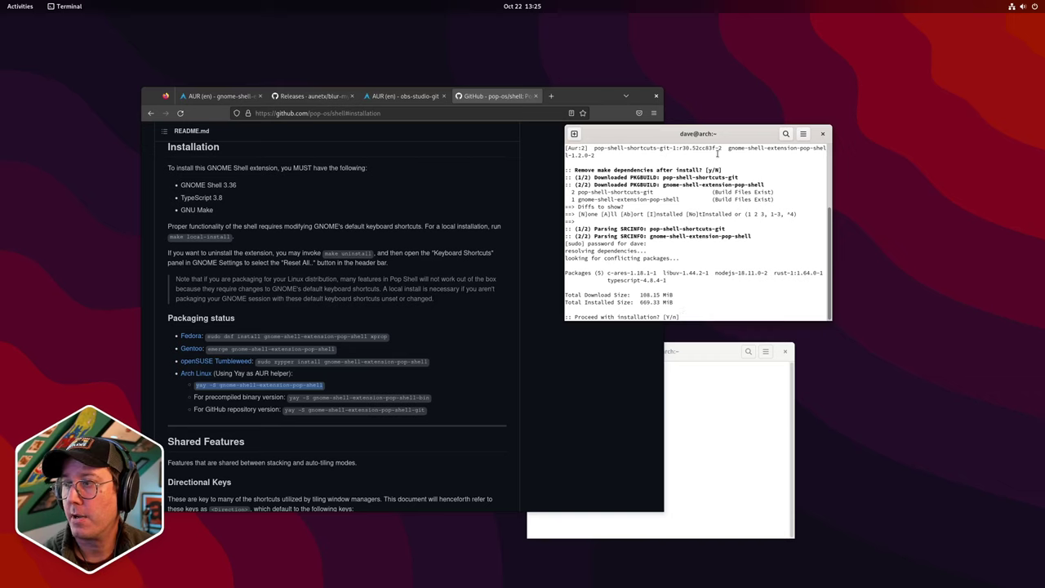
key("Return")
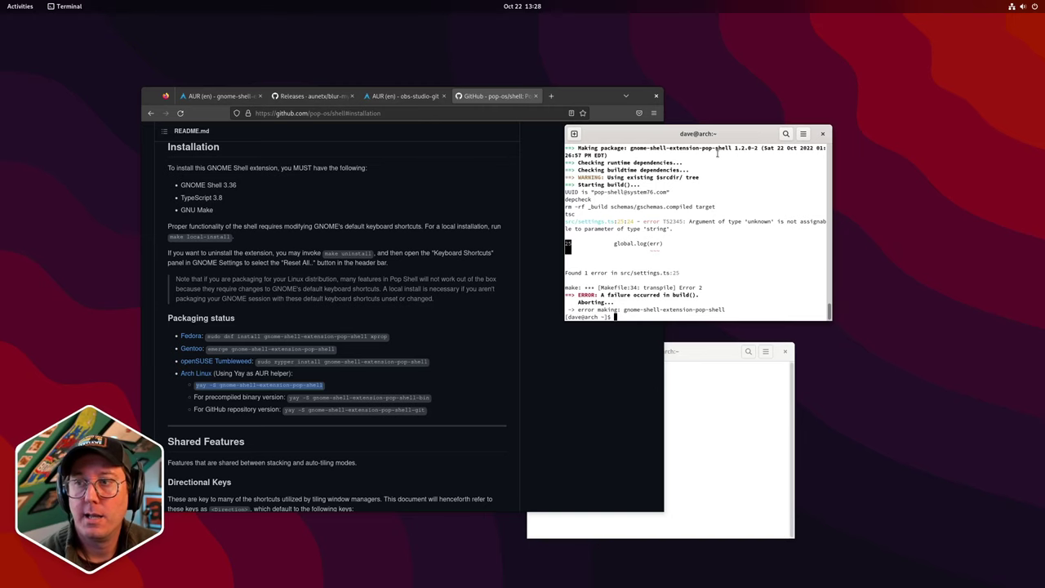
Find "arch" in the pop-os/shell README and open the Arch Linux link's AUR package listing in a new tab
left_click(416, 301)
scroll(425, 368, "up", 10)
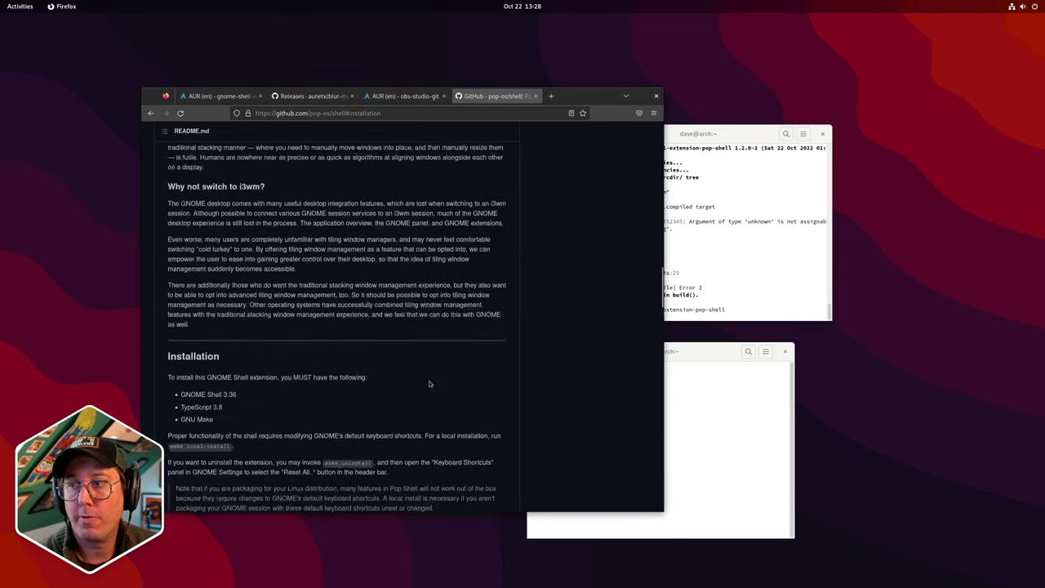
scroll(433, 391, "up", 10)
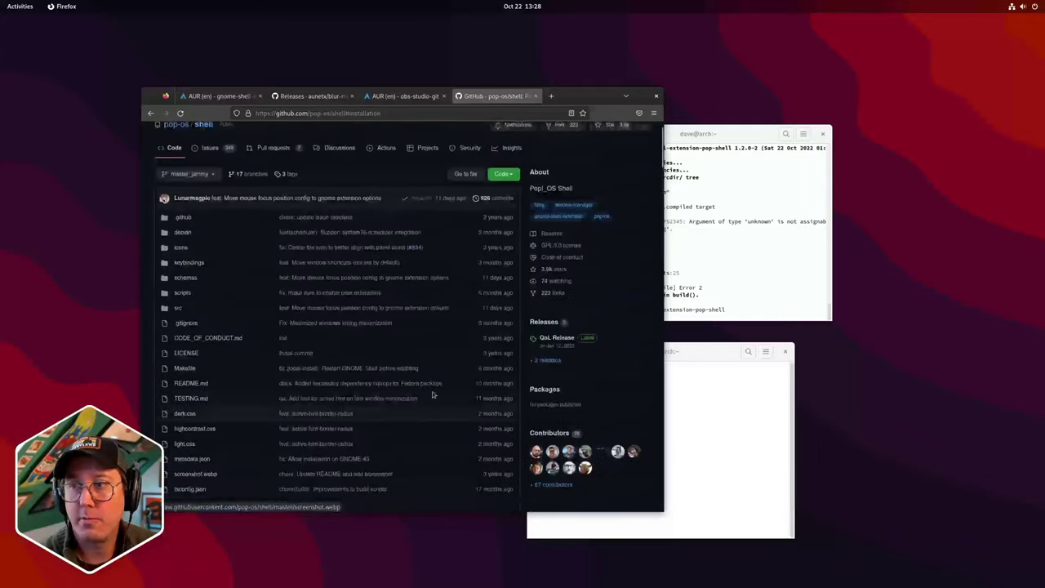
scroll(434, 395, "down", 8)
scroll(434, 396, "down", 10)
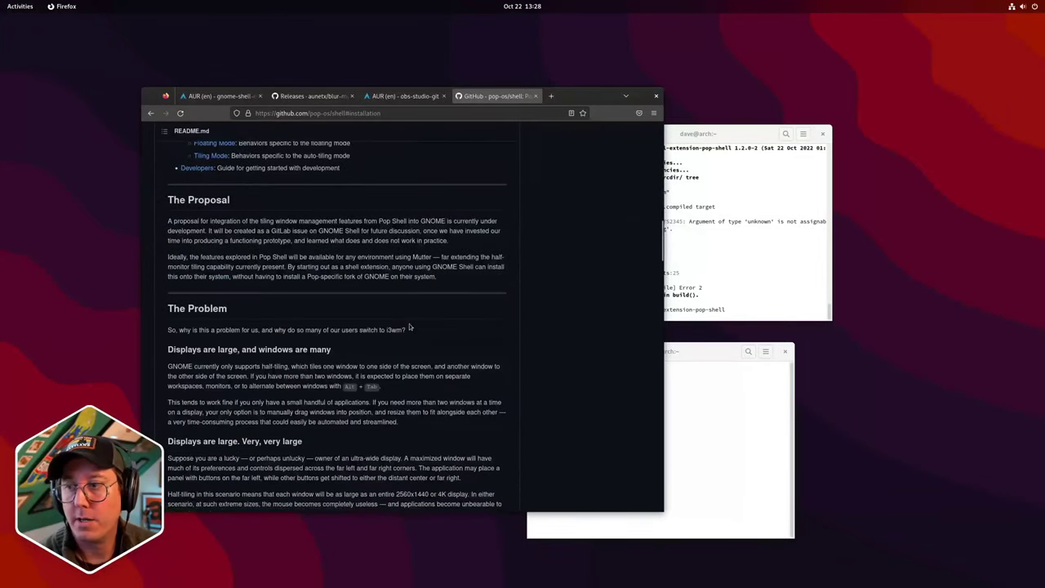
key("ctrl+f")
type("arch")
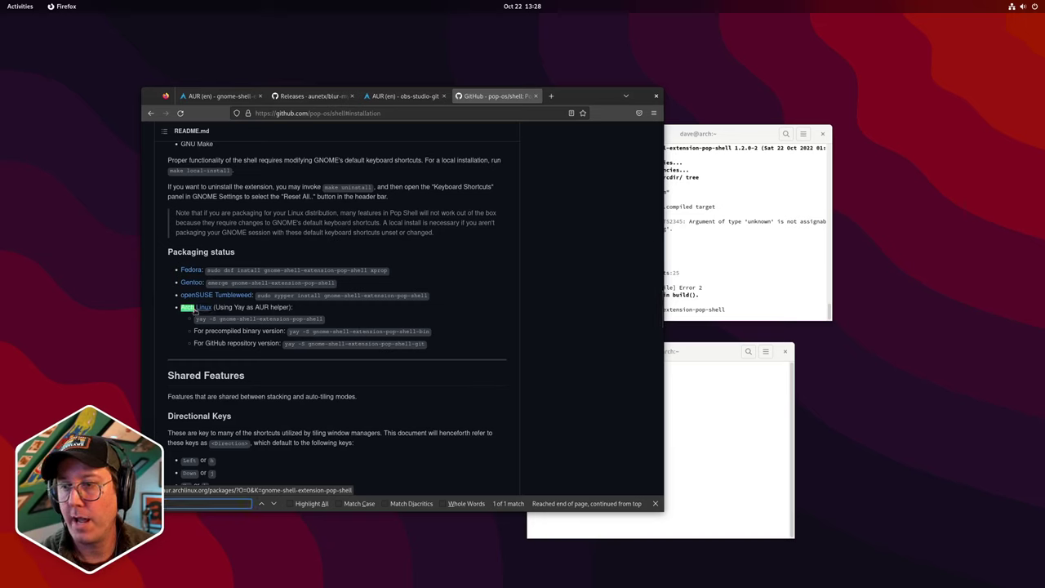
middle_click(193, 308)
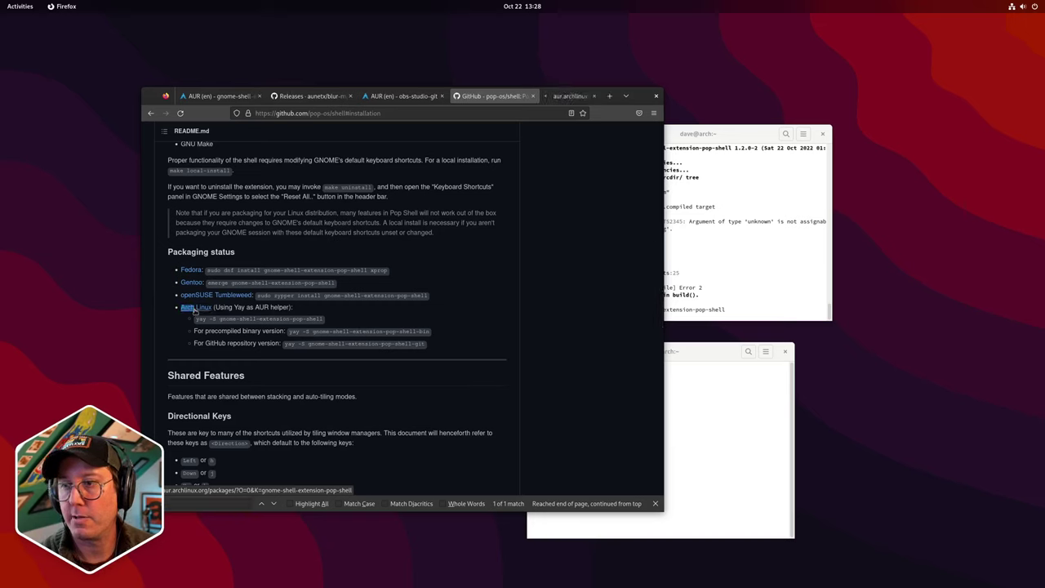
left_click(553, 96)
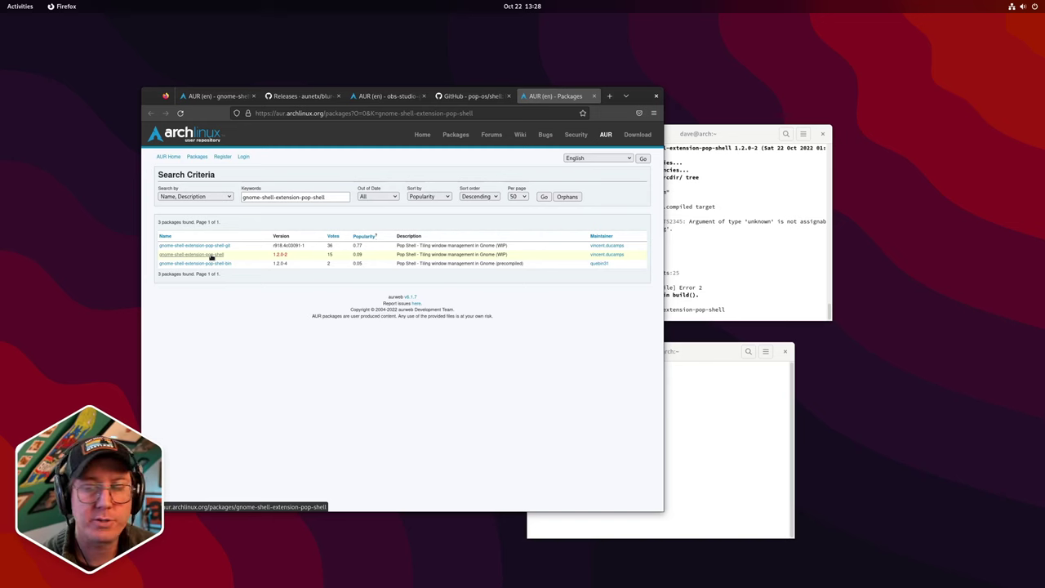
Open the AUR page for gnome-shell-extension-pop-shell and compare its latest comments with the build error in the upper terminal
left_click(211, 256)
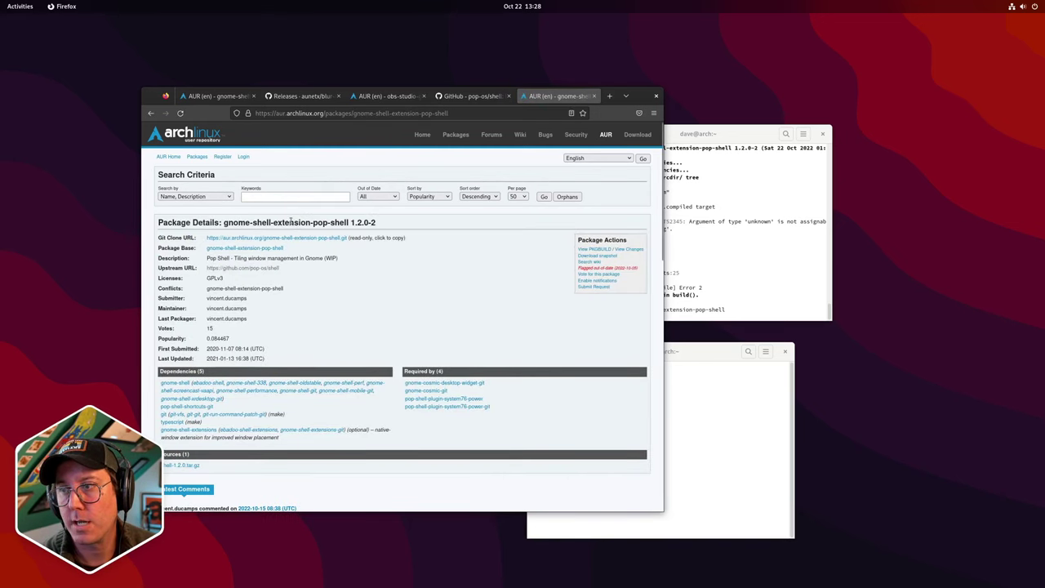
scroll(290, 222, "down", 5)
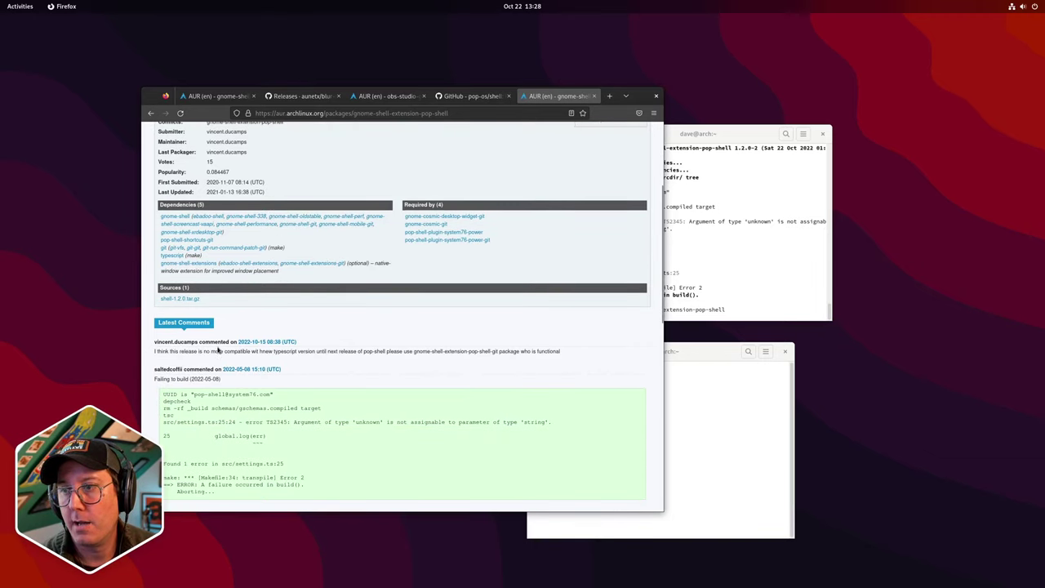
scroll(285, 357, "down", 3)
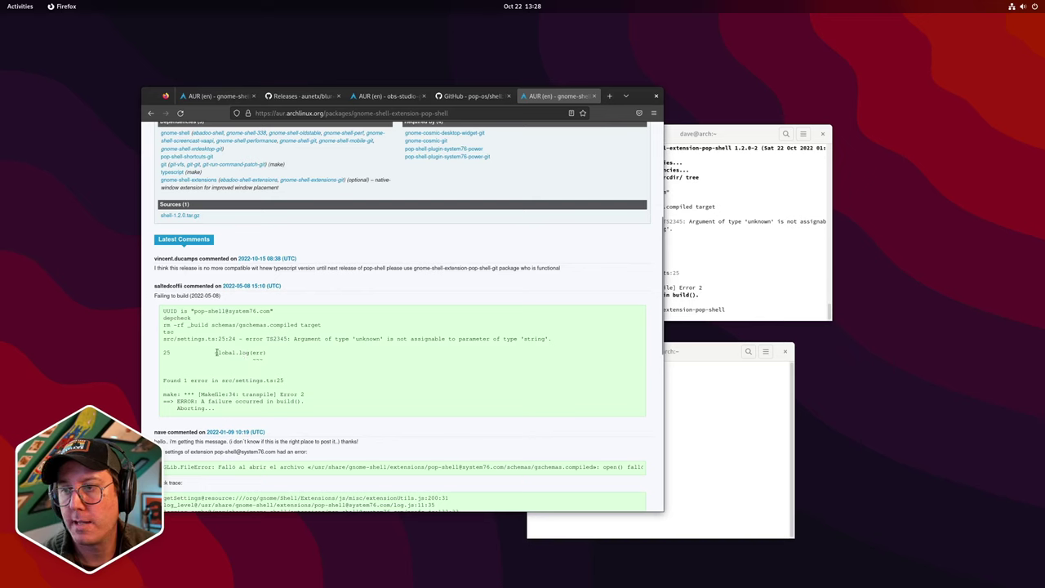
left_click(722, 260)
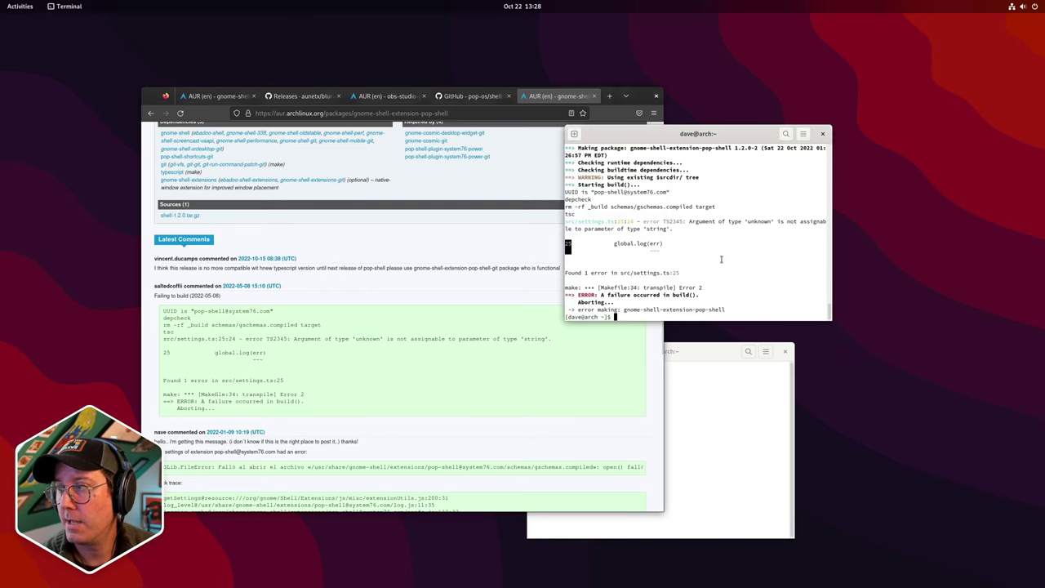
left_click(249, 360)
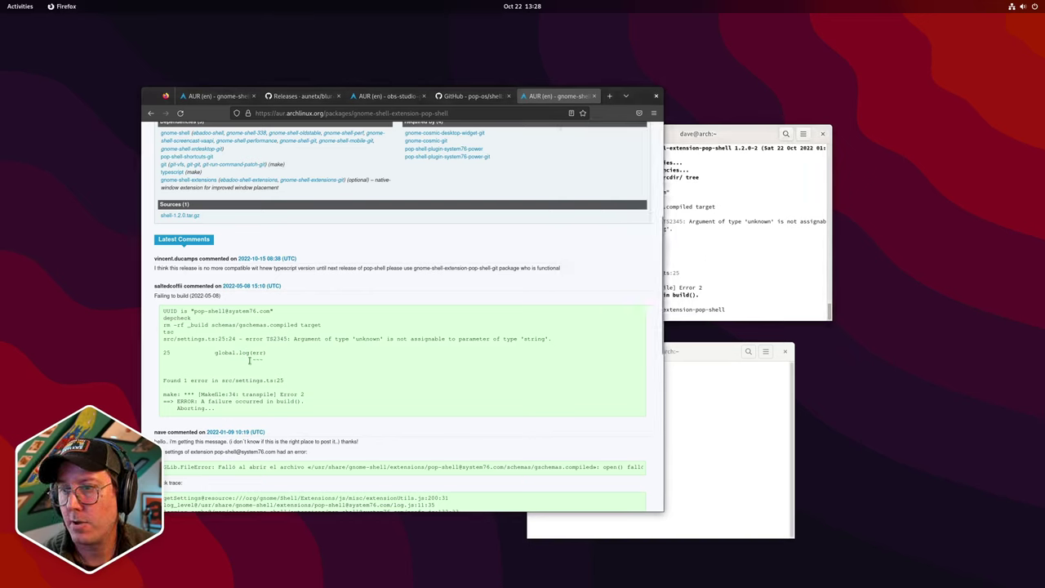
scroll(253, 368, "down", 1)
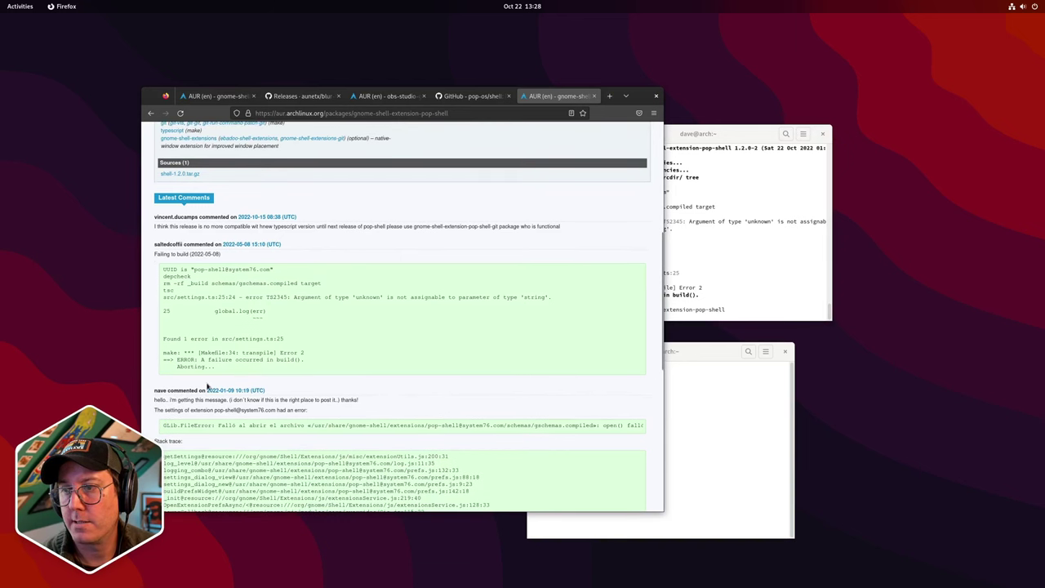
scroll(207, 385, "down", 5)
scroll(207, 385, "down", 2)
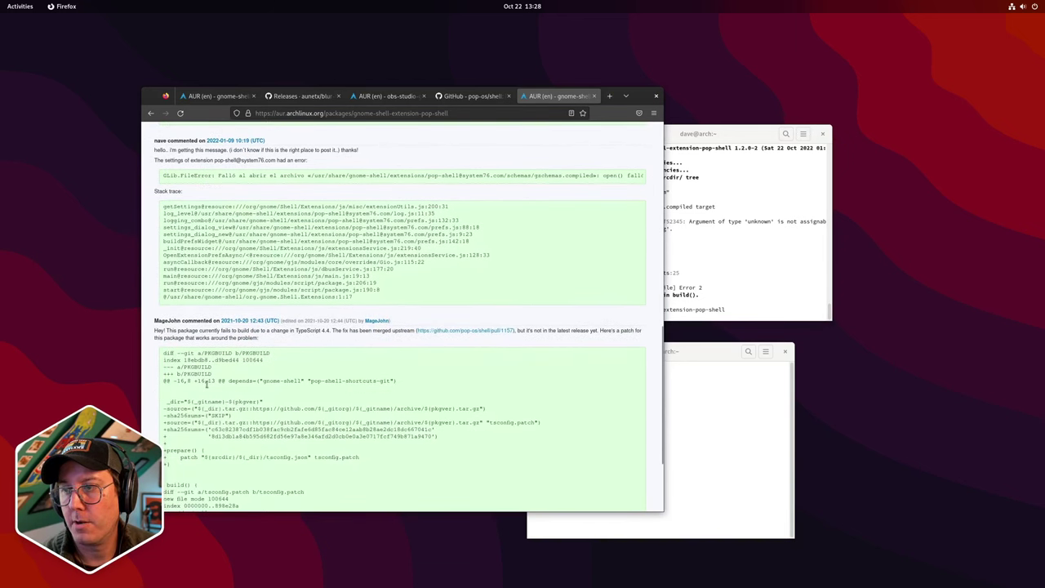
scroll(206, 388, "up", 7)
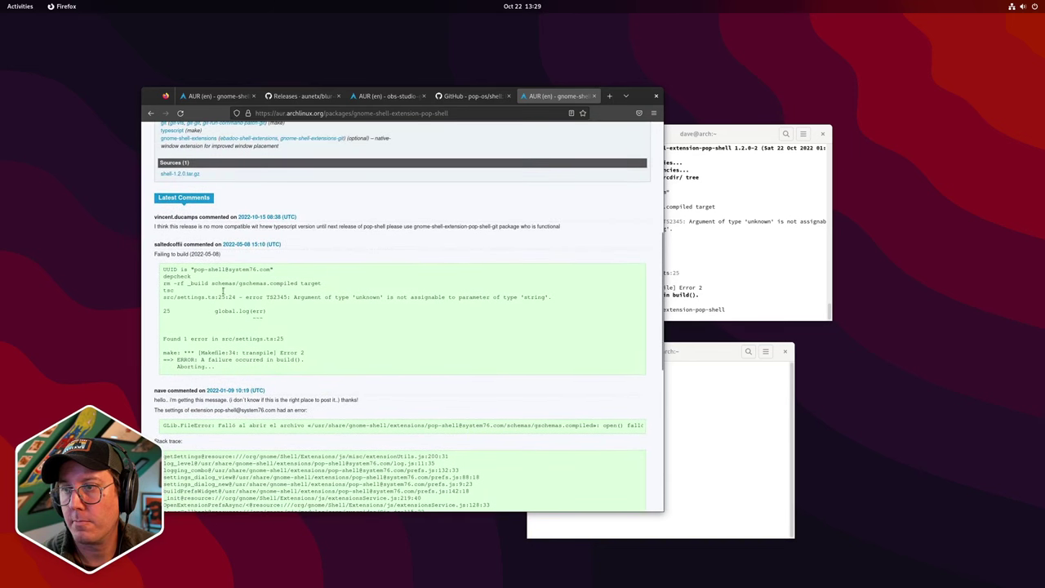
scroll(217, 369, "up", 2)
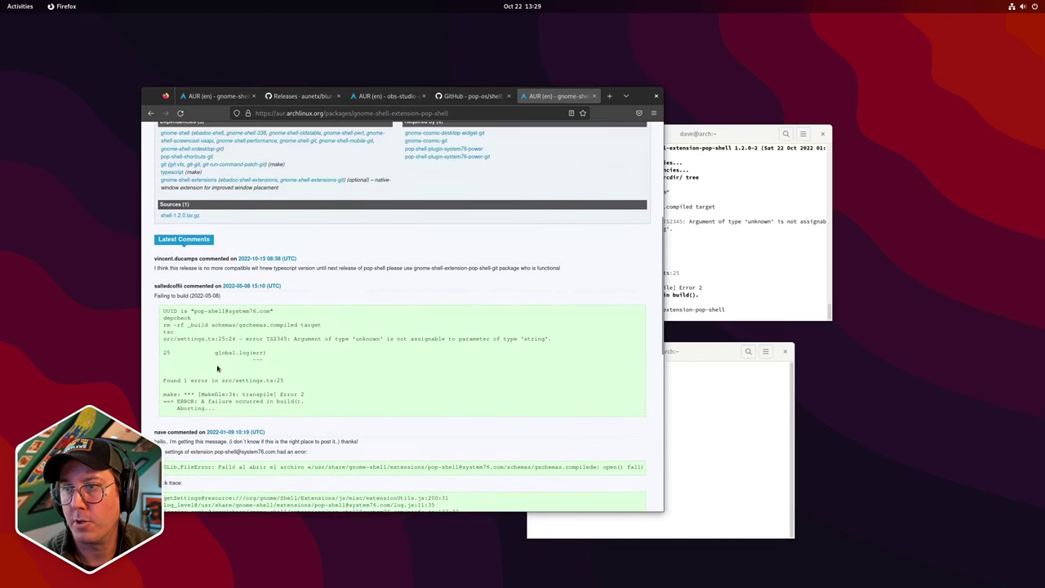
scroll(217, 368, "down", 2)
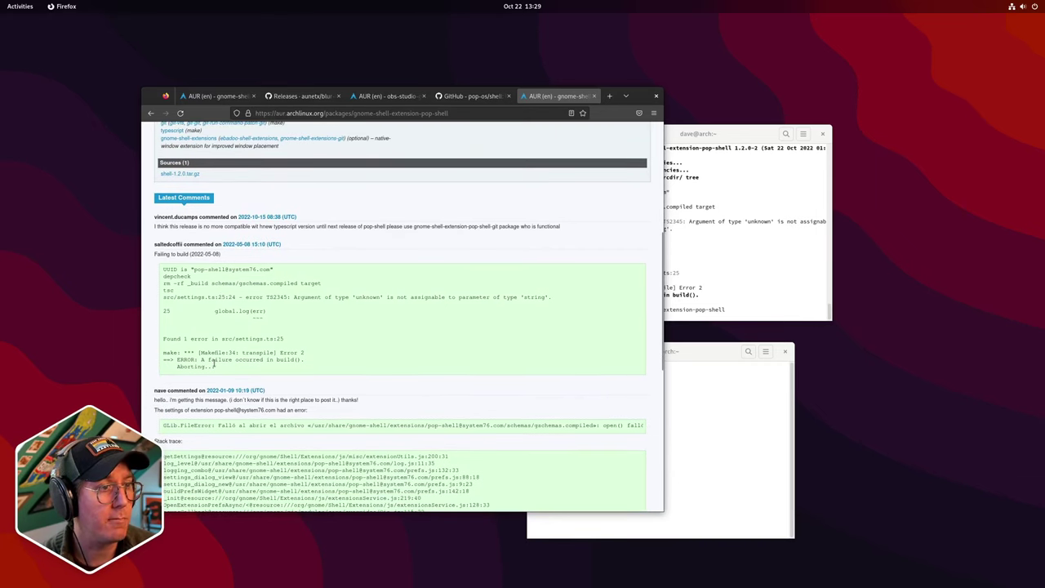
scroll(214, 376, "up", 2)
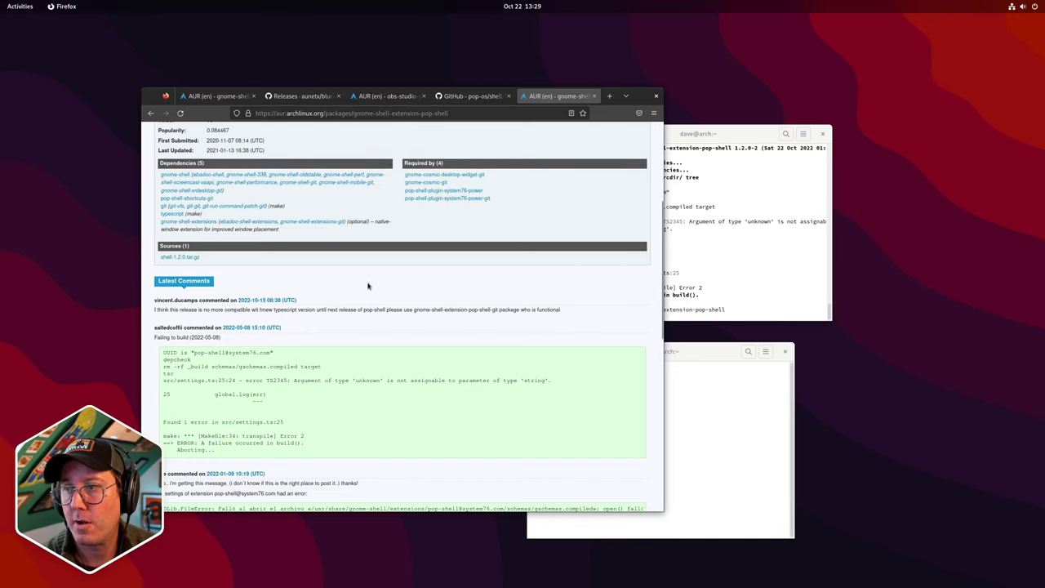
Open Google in a new browser tab and search for "pop shell arch eroor"
key("ctrl+t")
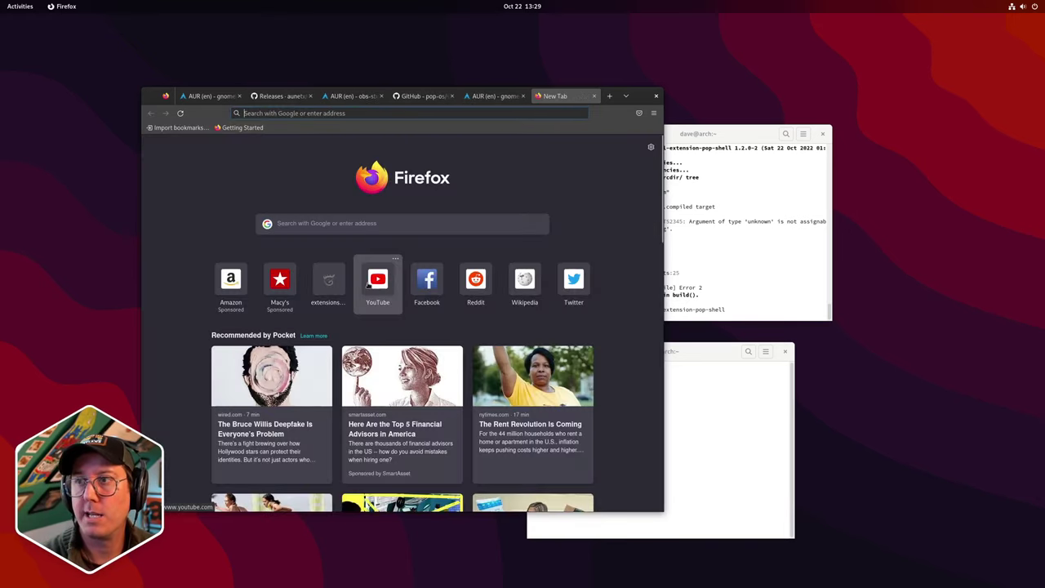
type("goo")
key("Return")
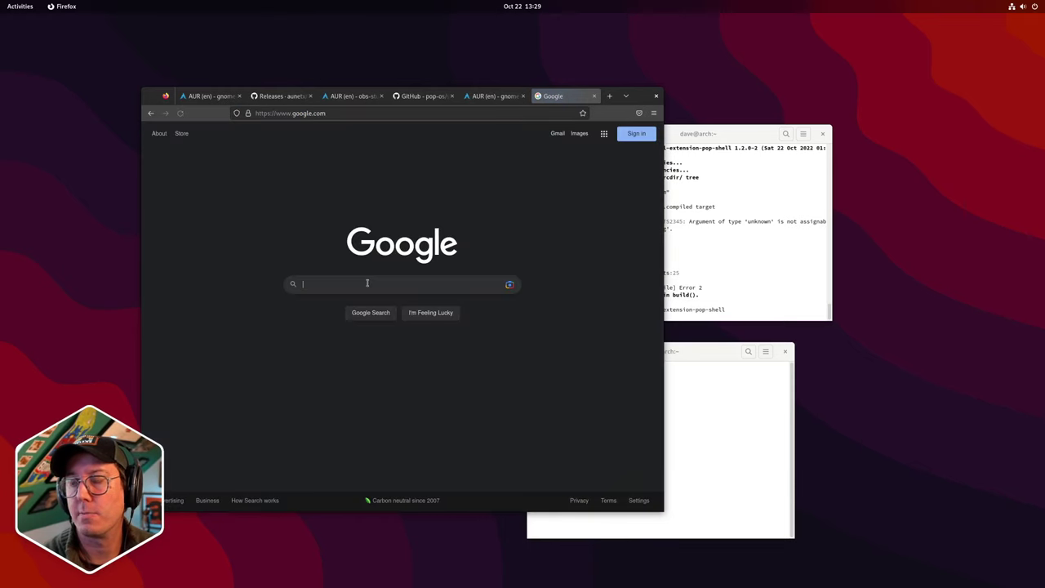
type("pop shell")
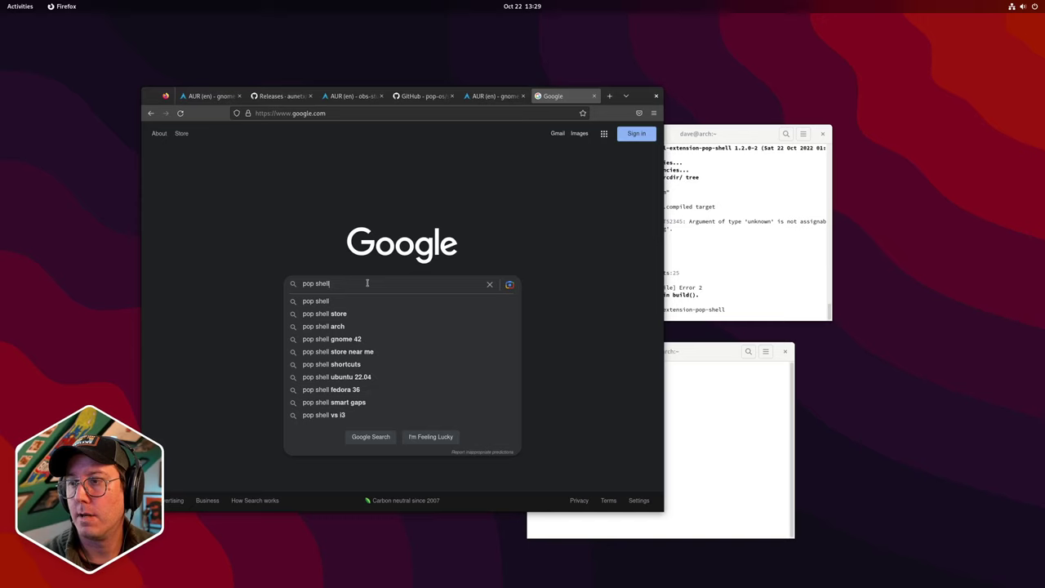
type(" arch")
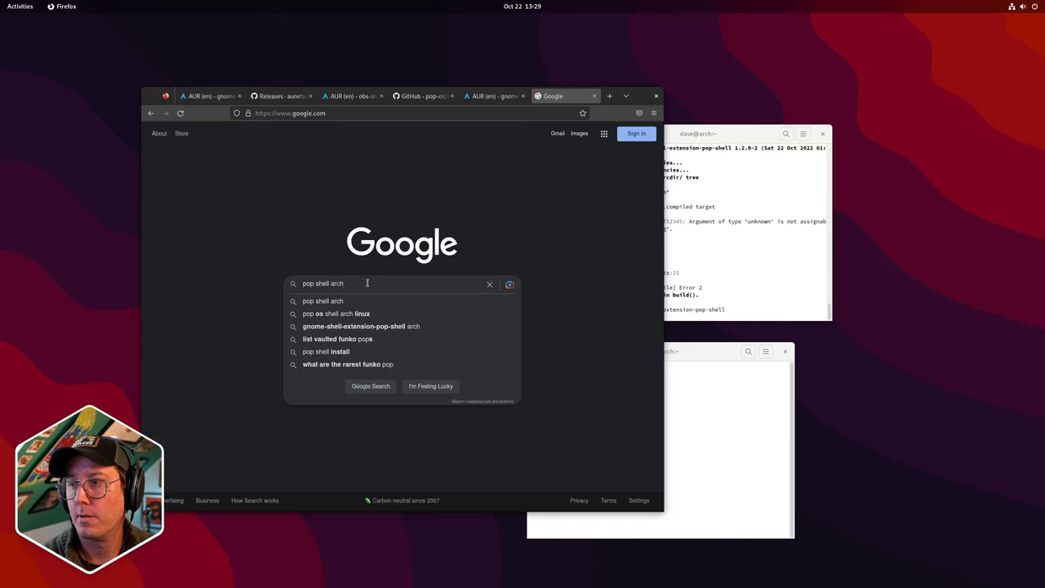
type(" eroor")
key("Return")
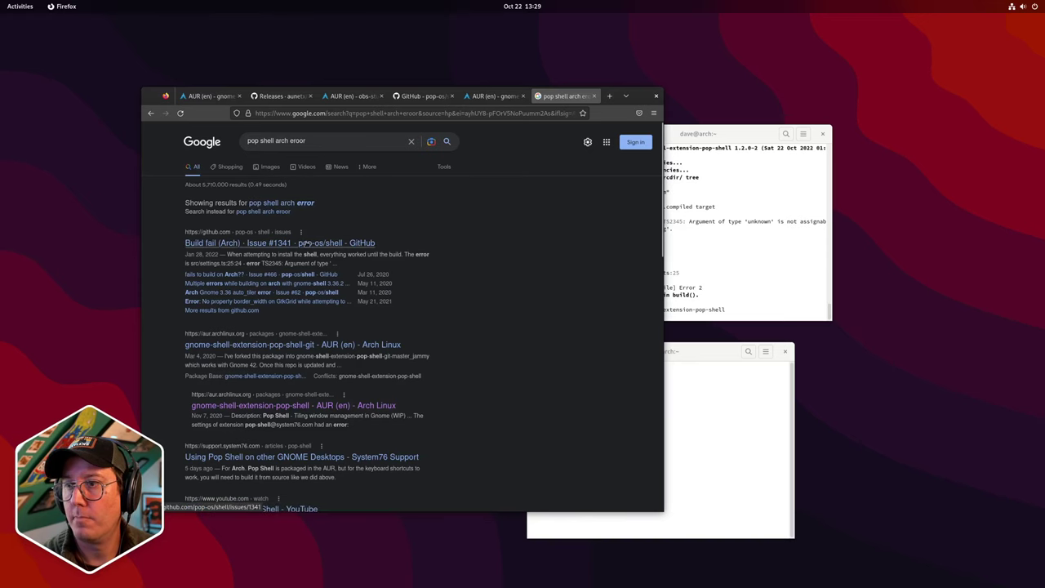
Open the Build fail (Arch) issue #1341 of pop-os/shell and read its bug description and reproduction details
left_click(306, 243)
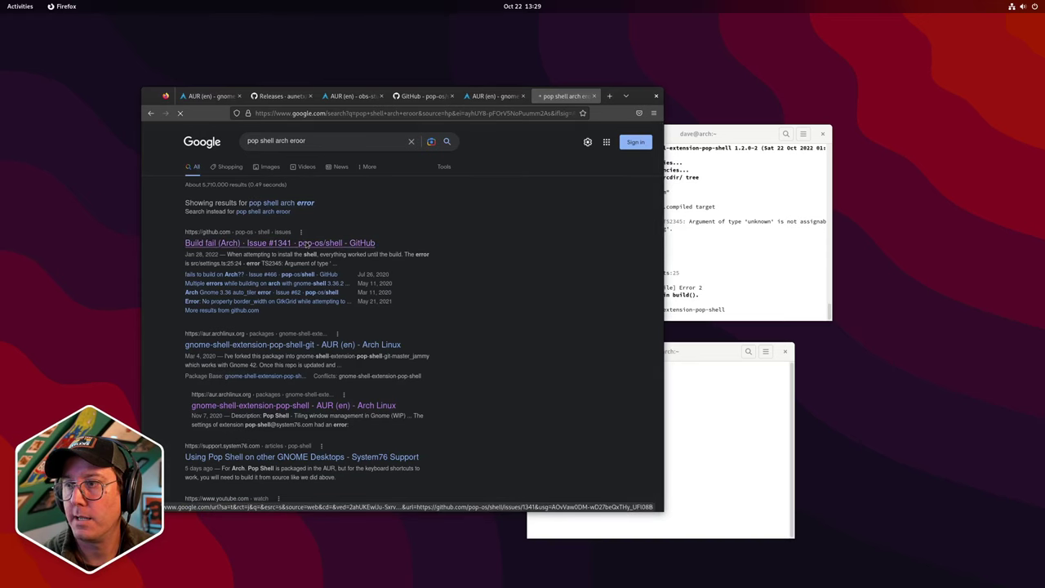
scroll(307, 244, "down", 1)
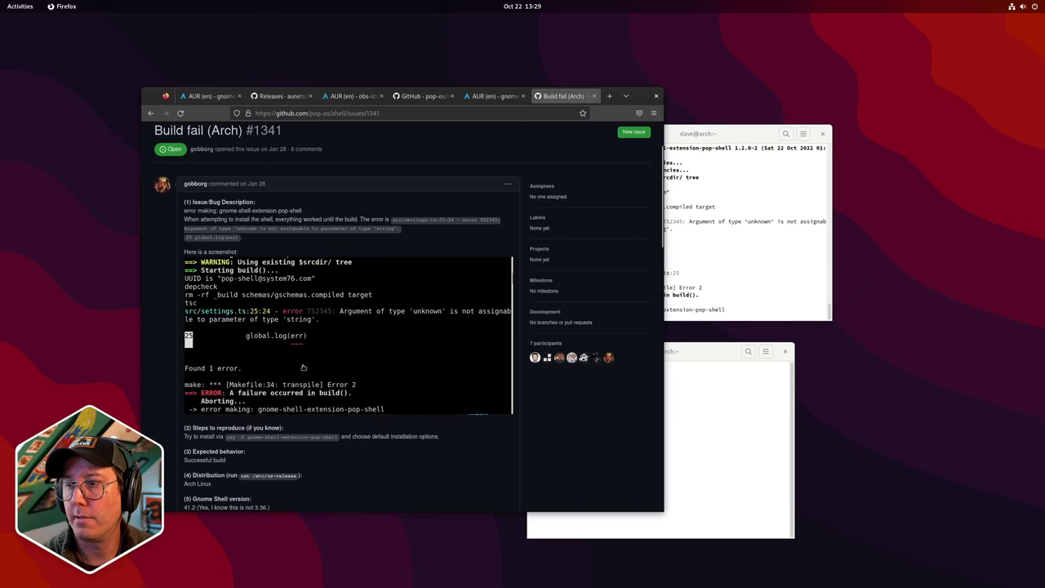
scroll(288, 364, "down", 2)
scroll(278, 315, "down", 3)
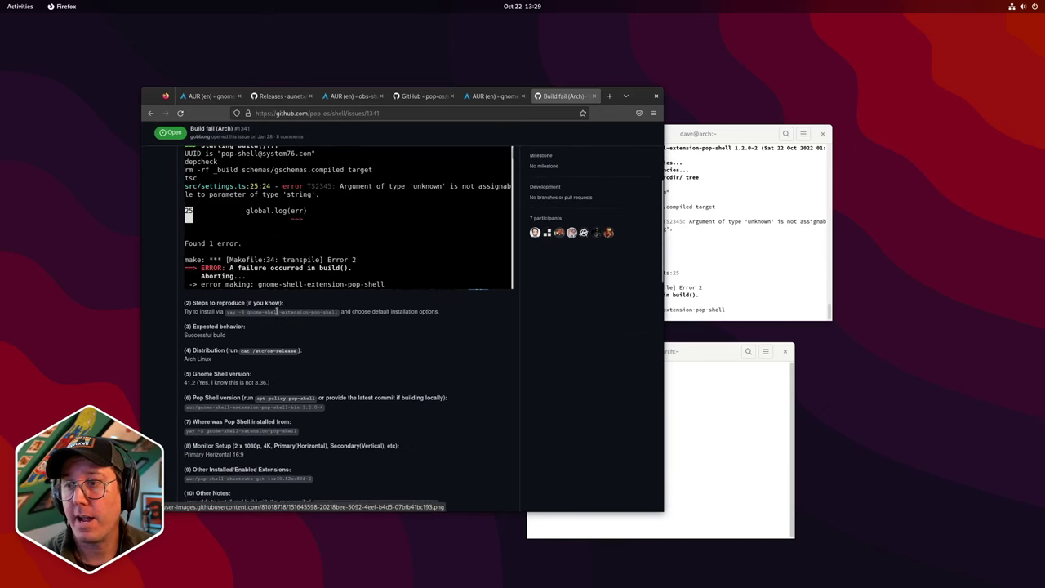
scroll(277, 316, "up", 2)
scroll(240, 263, "up", 1)
scroll(240, 263, "down", 5)
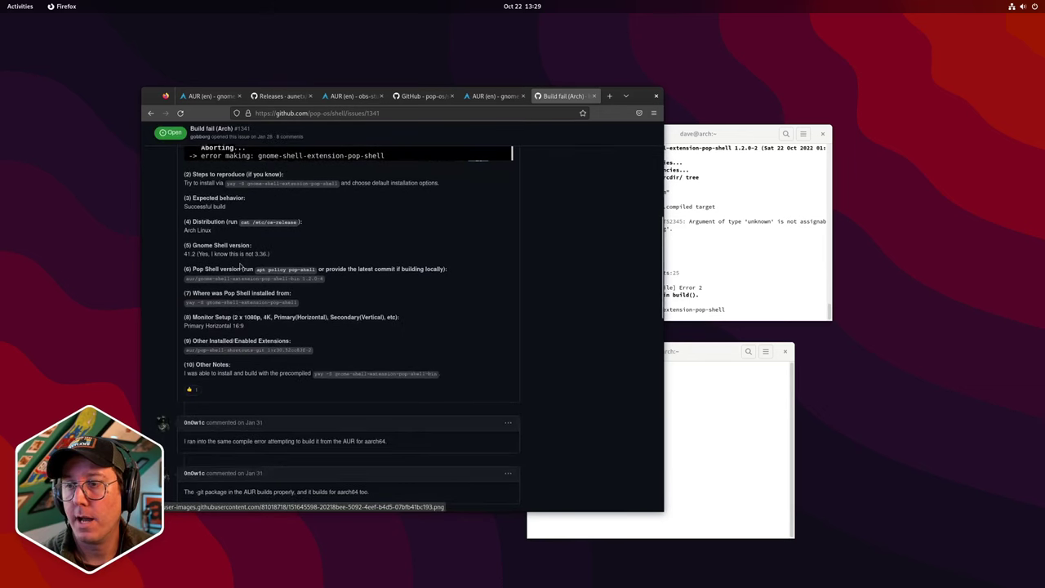
scroll(237, 264, "up", 6)
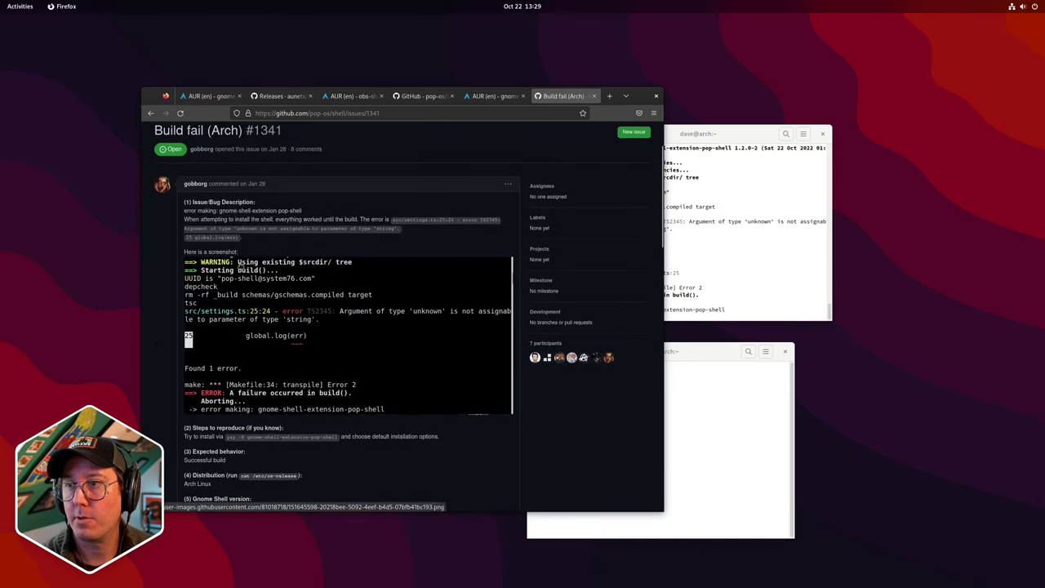
Read through the comments on issue #1341 for a workaround to the build failure, including the suggested yay command
scroll(240, 266, "down", 7)
scroll(240, 266, "down", 3)
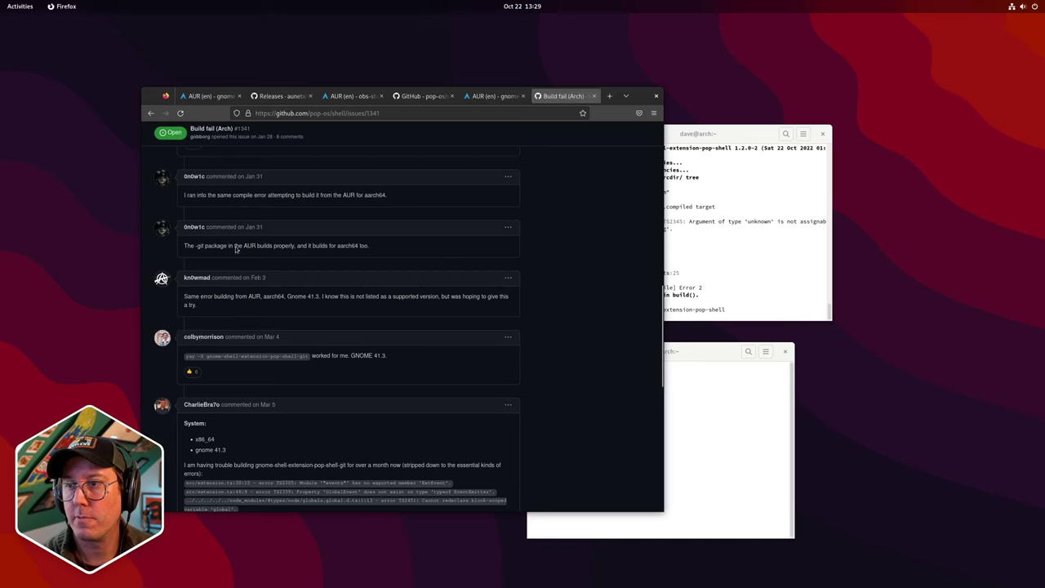
triple_click(232, 355)
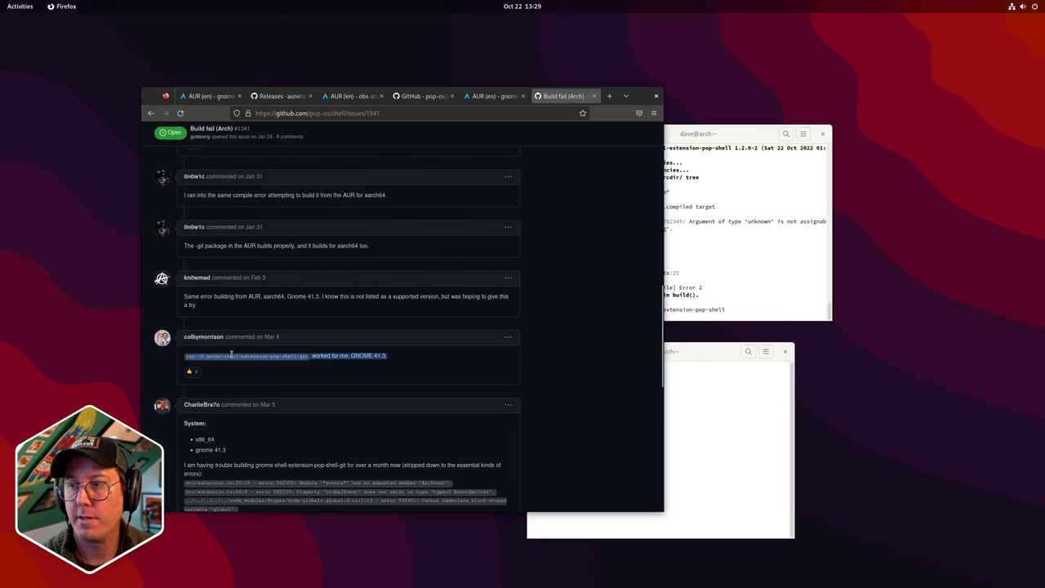
left_click(232, 354)
scroll(196, 258, "down", 1)
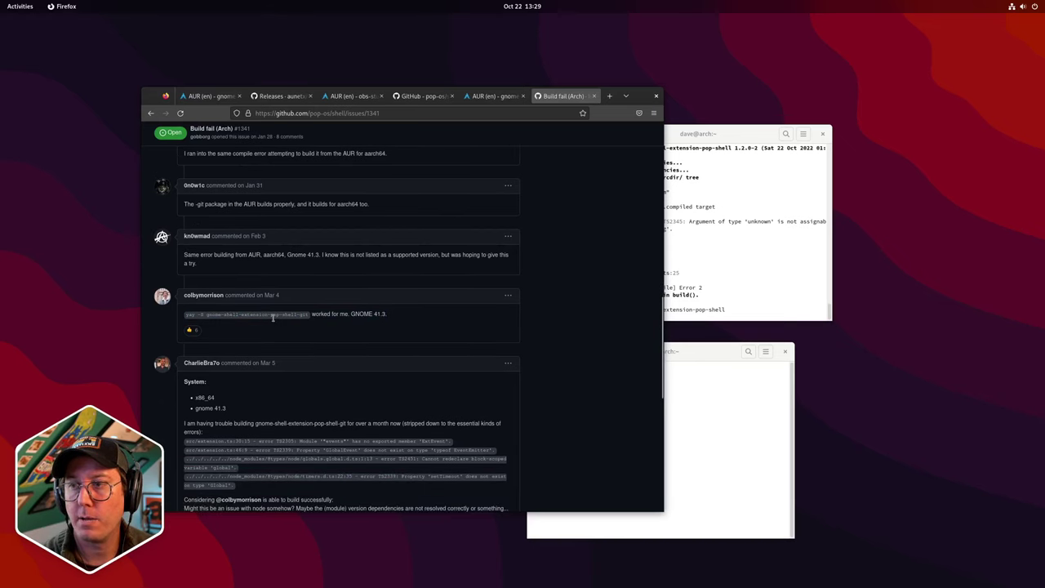
scroll(273, 318, "up", 3)
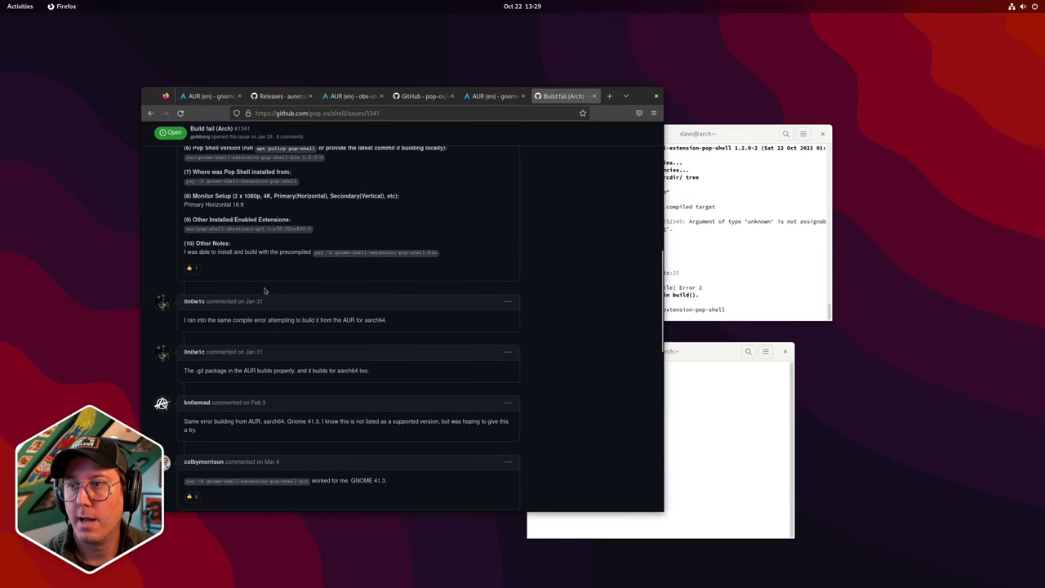
scroll(281, 323, "down", 5)
scroll(281, 327, "down", 5)
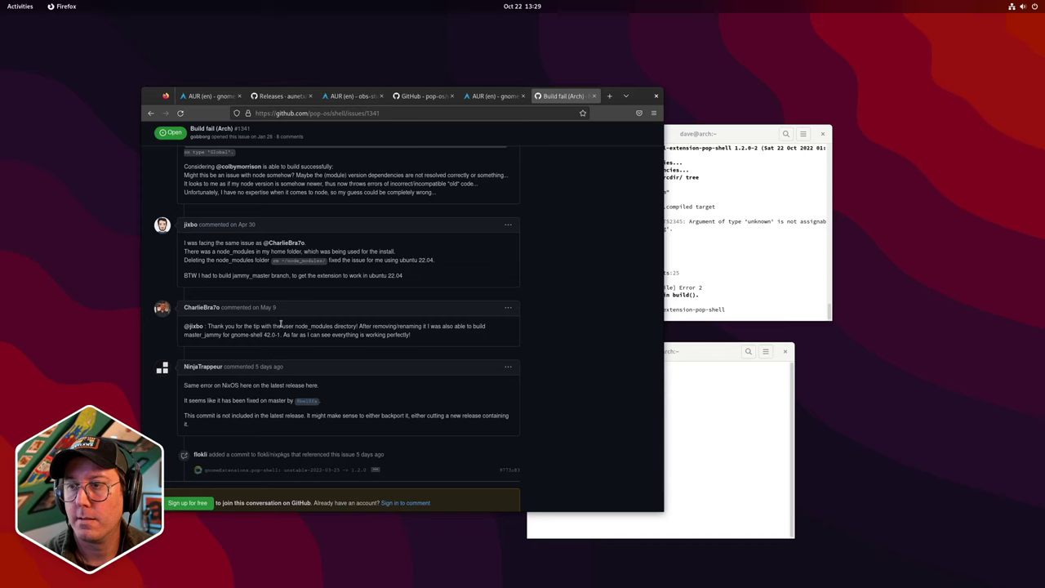
Open the fix commit linked in the last comment, inspect its changes to src/settings.ts, and return to the issue
mouse_move(306, 402)
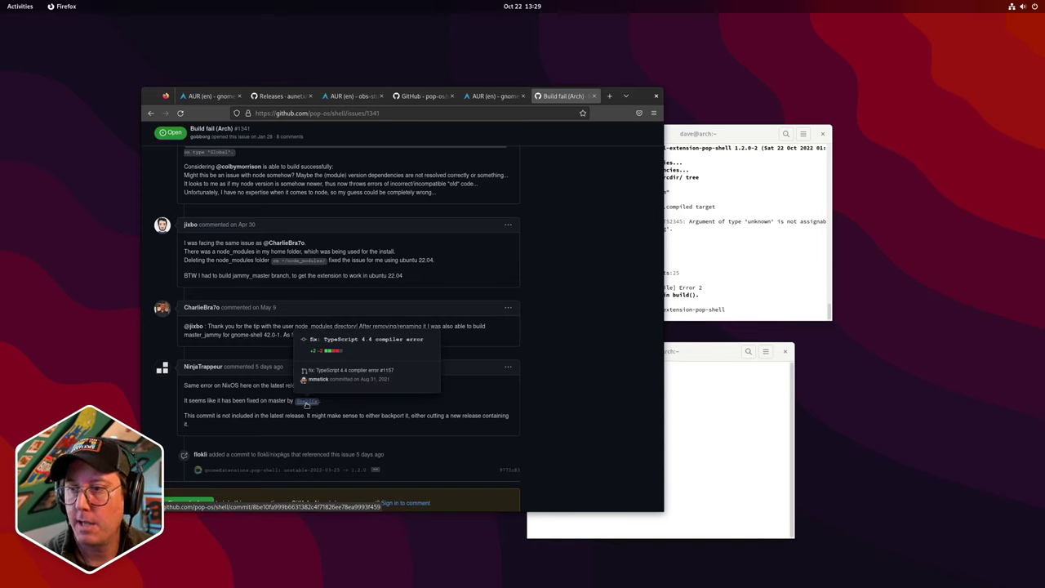
left_click(307, 402)
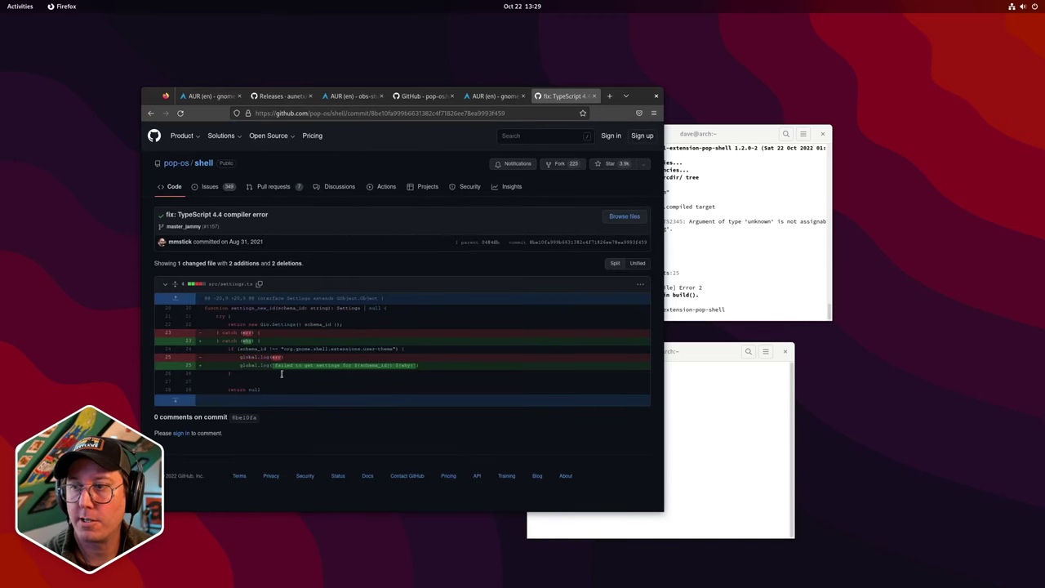
left_click(149, 114)
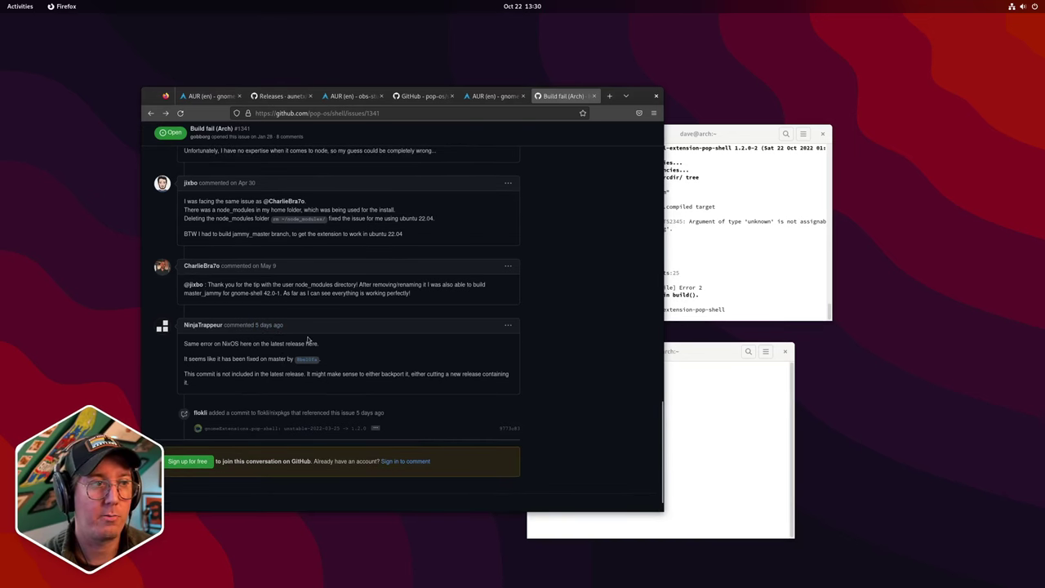
Reread the later comments on issue #1341, including those on node_modules, the fix on master and the -git package
scroll(308, 340, "down", 1)
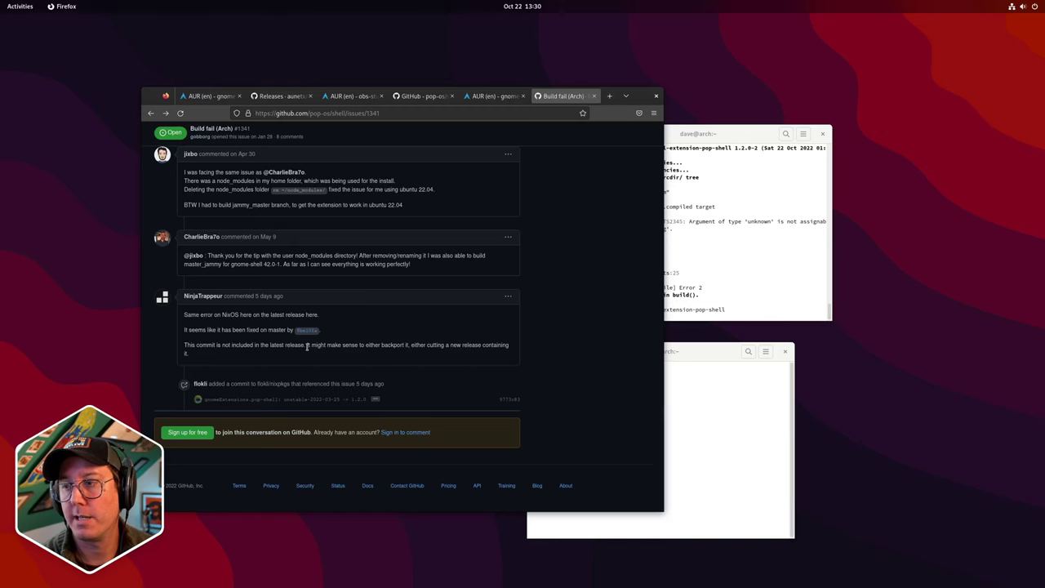
scroll(308, 346, "up", 1)
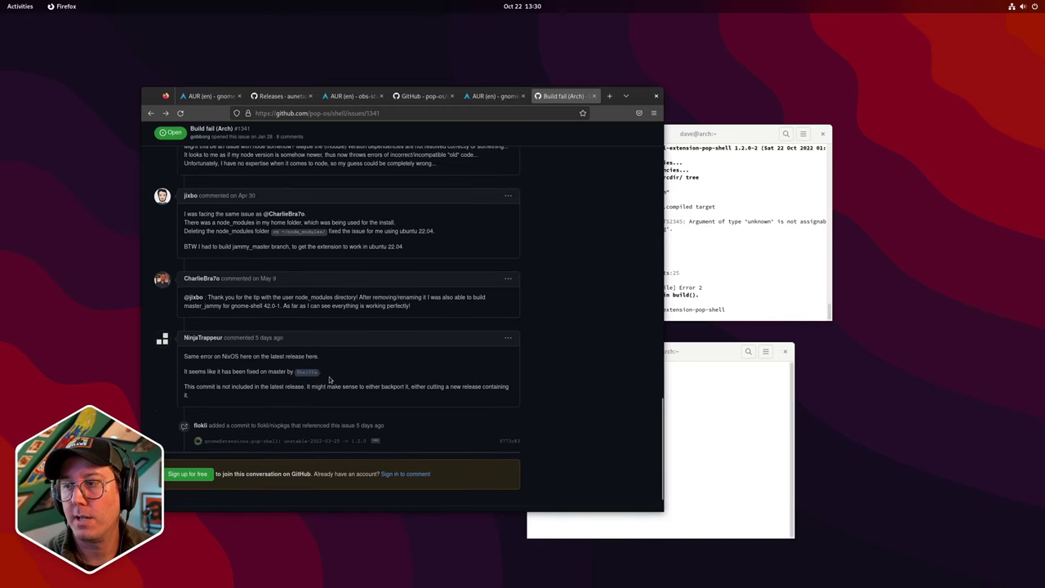
scroll(343, 390, "up", 7)
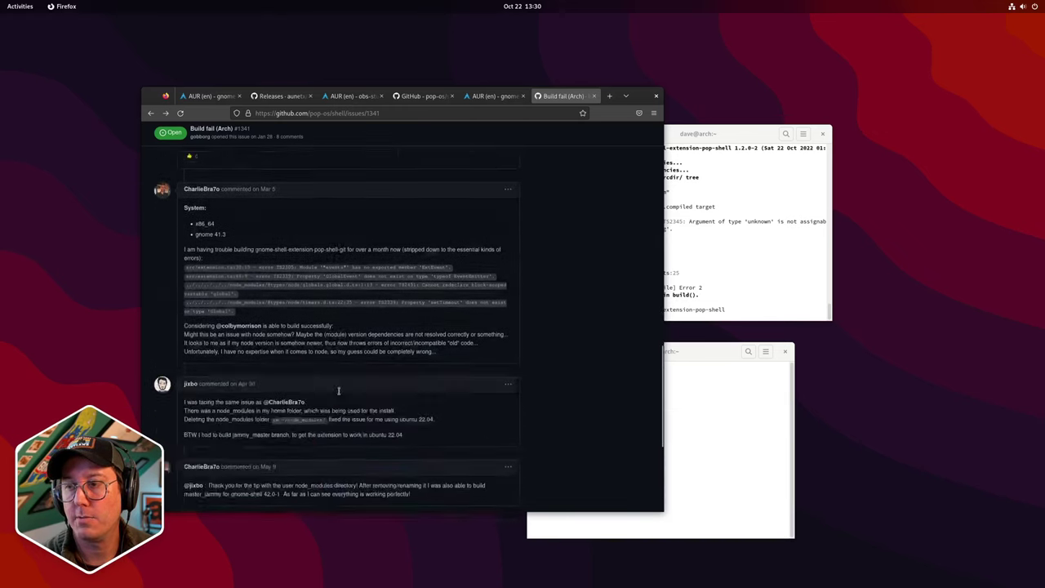
scroll(274, 382, "down", 7)
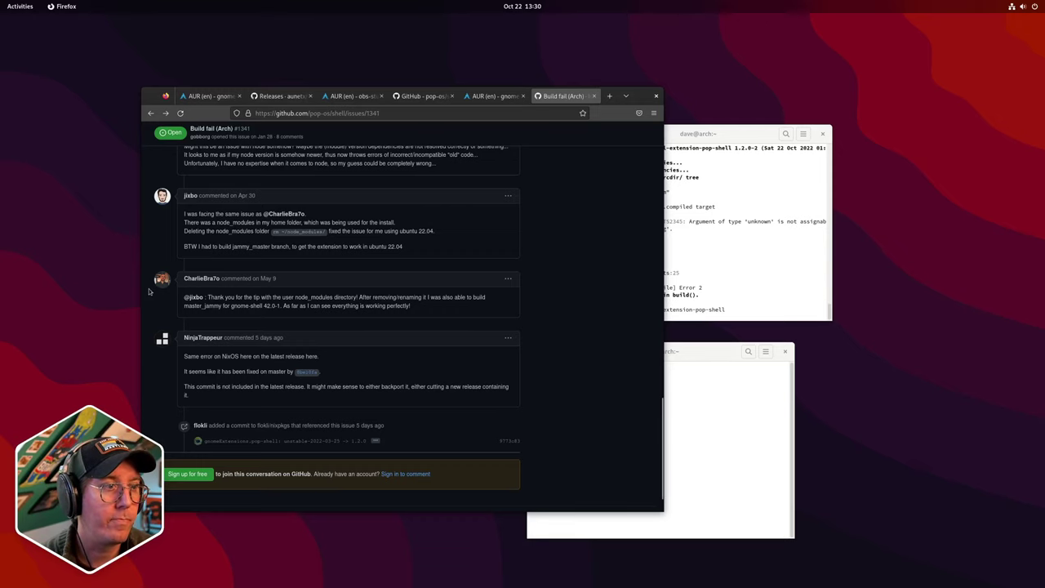
scroll(325, 309, "up", 2)
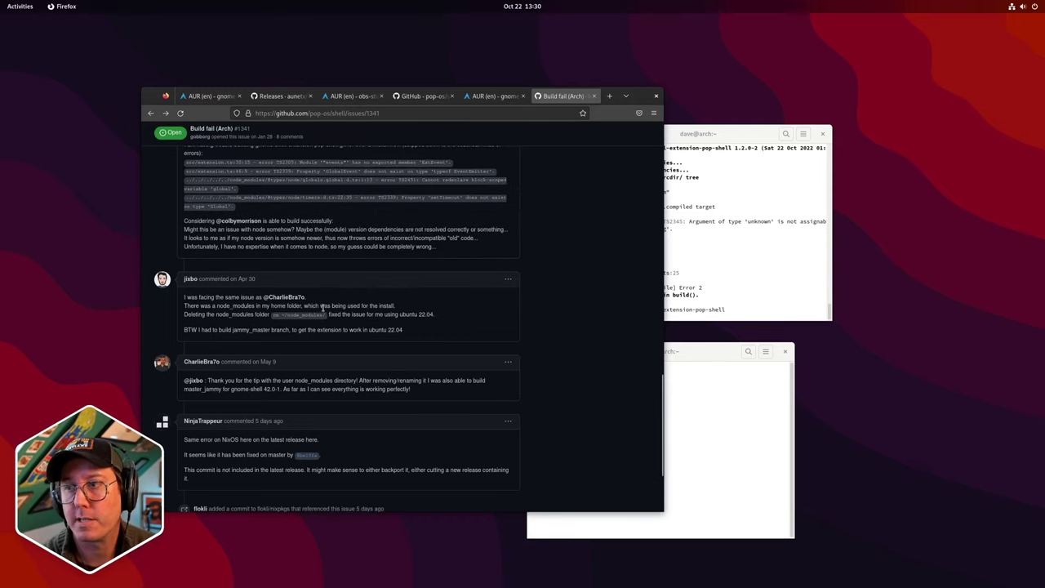
scroll(325, 309, "up", 3)
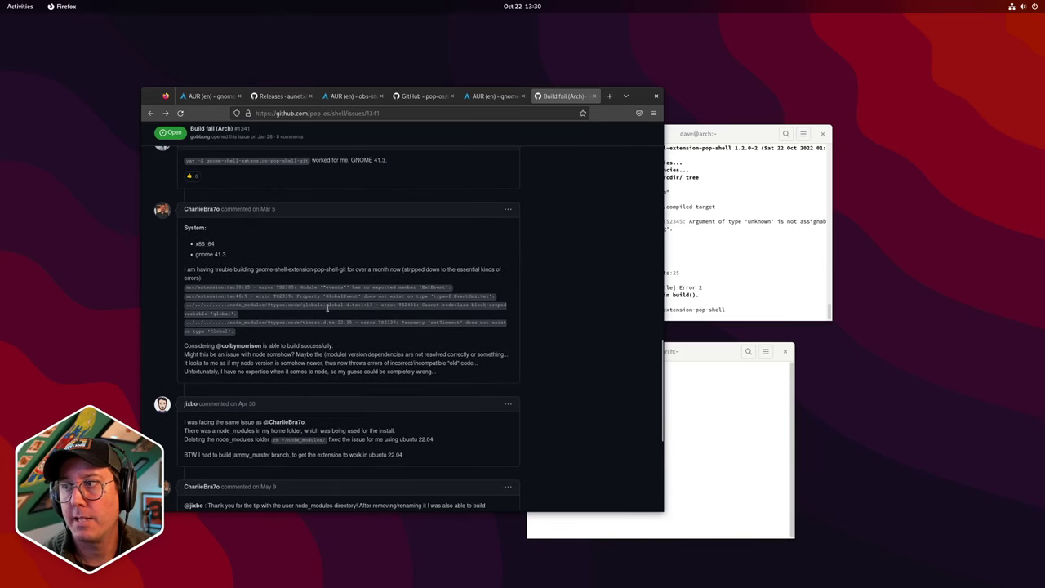
Go back to the AUR search results for Pop Shell and open the gnome-shell-extension-pop-shell-git package page
left_click(499, 98)
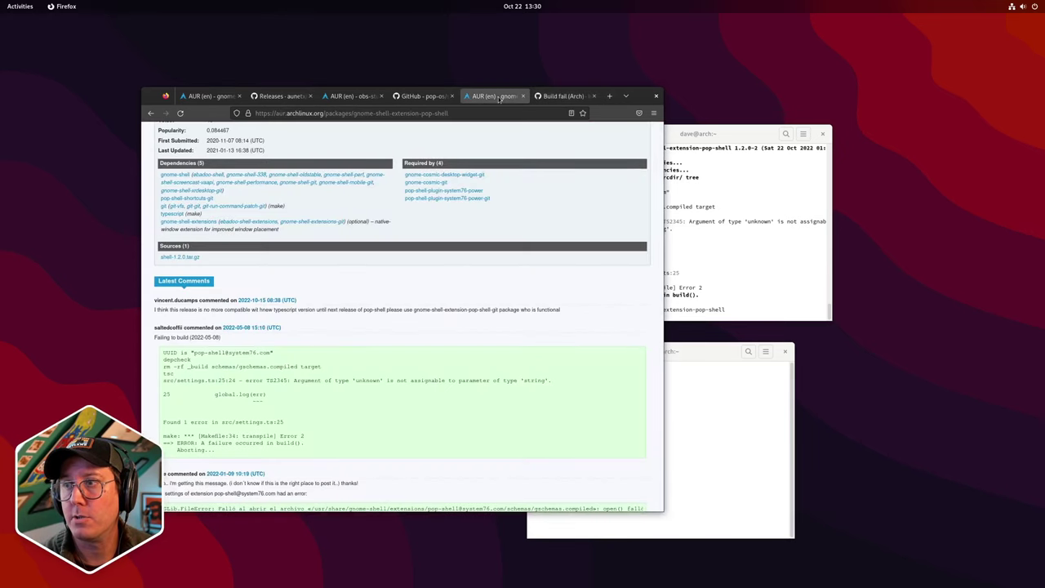
scroll(311, 277, "up", 5)
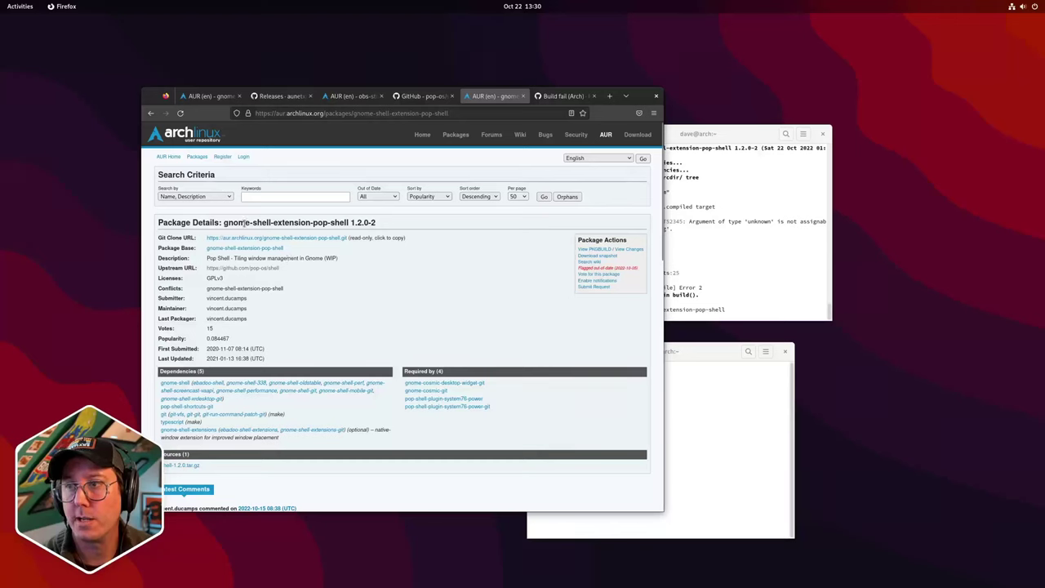
left_click(151, 113)
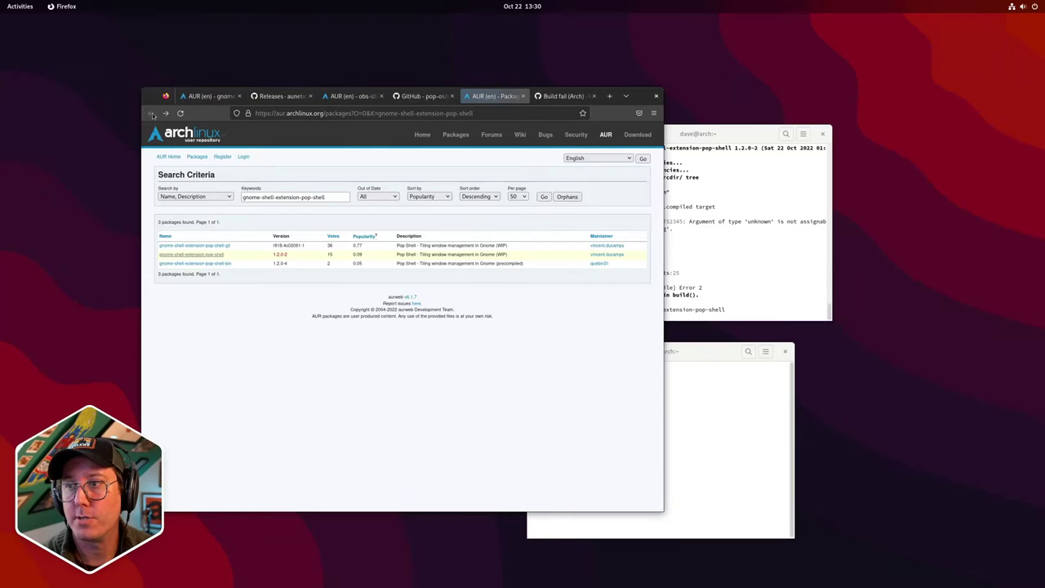
left_click(226, 247)
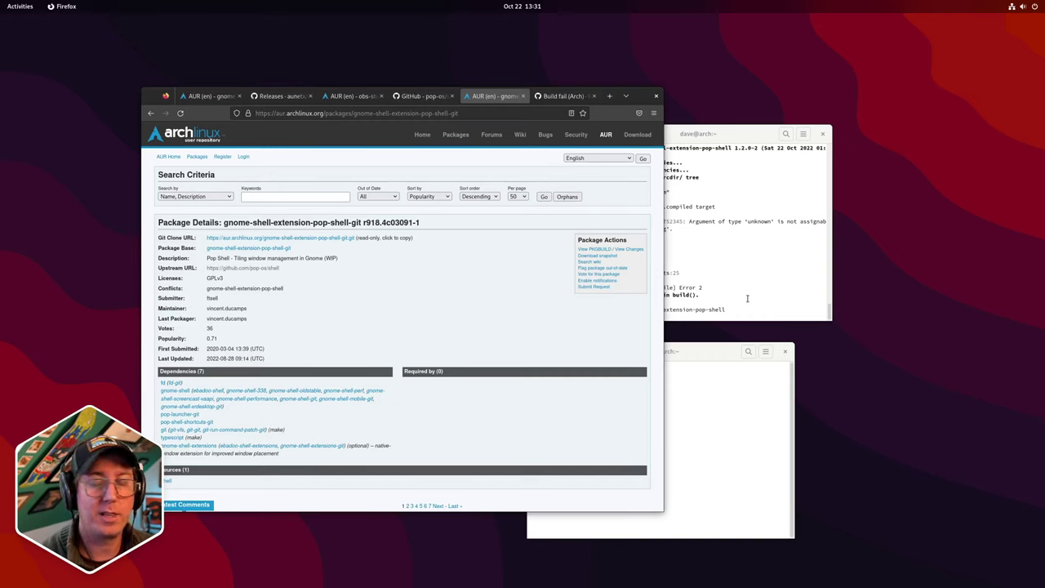
Run yay -S gnome-shell-extension-pop-shell-git in the terminal, accepting the default answers to the make-dependency, diff and installation prompts
left_click(757, 286)
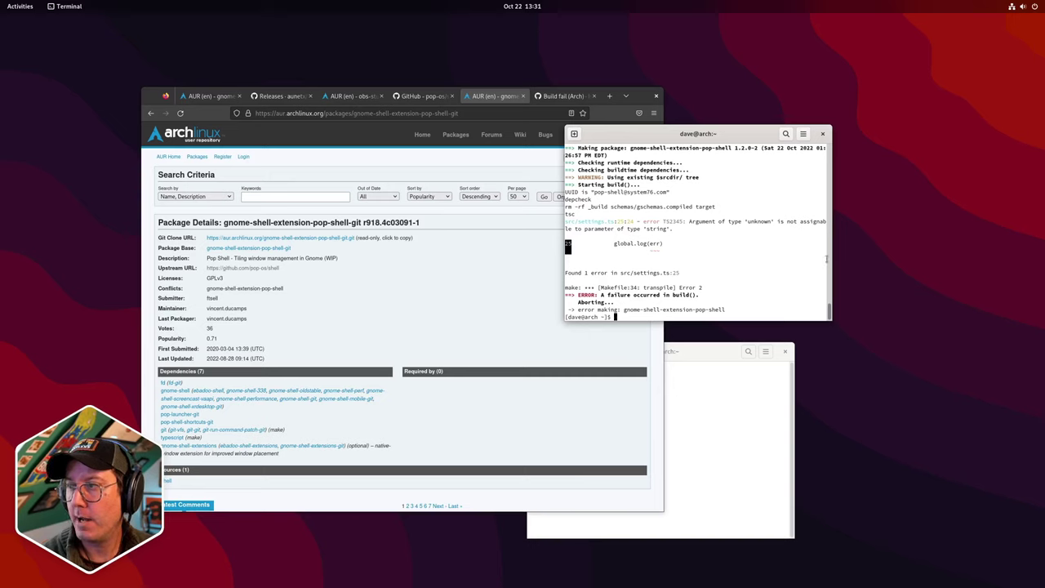
key("Up")
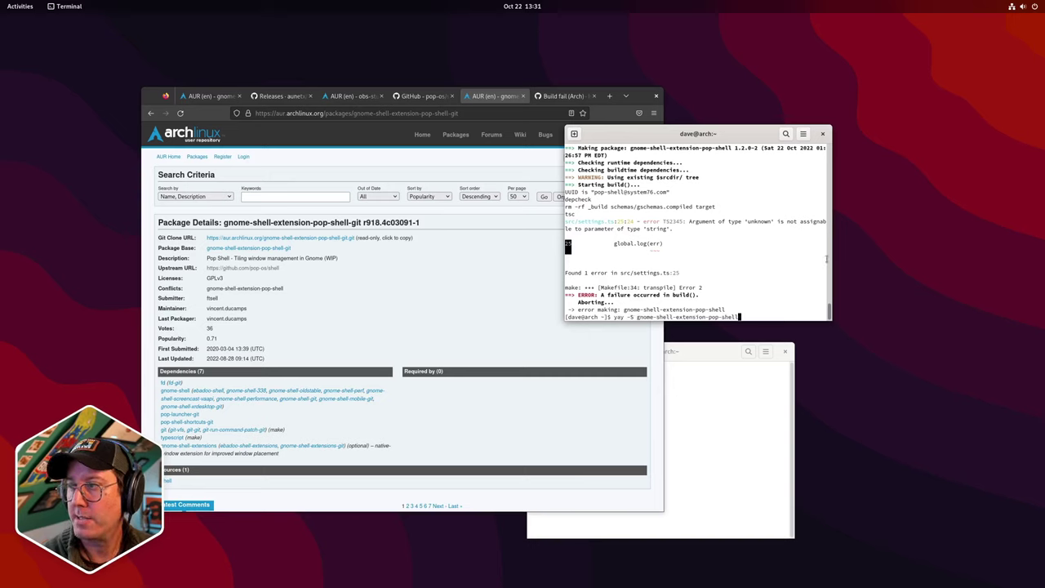
type("-git")
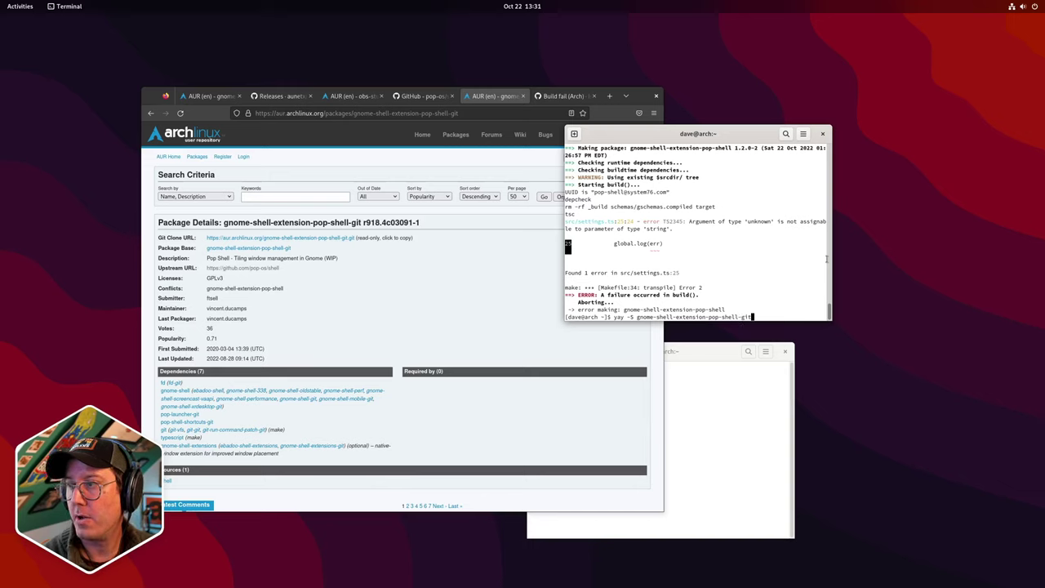
key("Return")
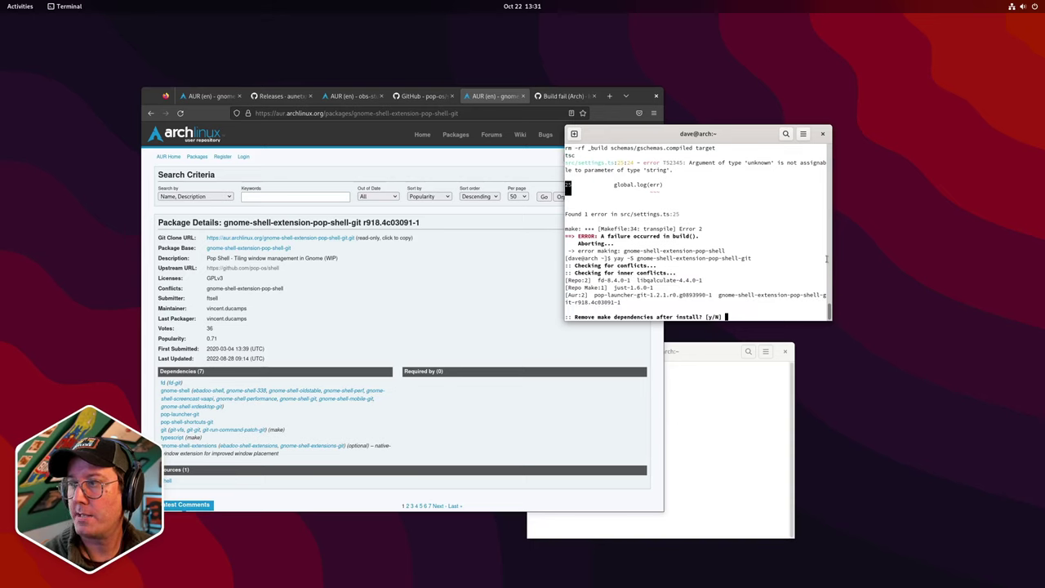
key("Return")
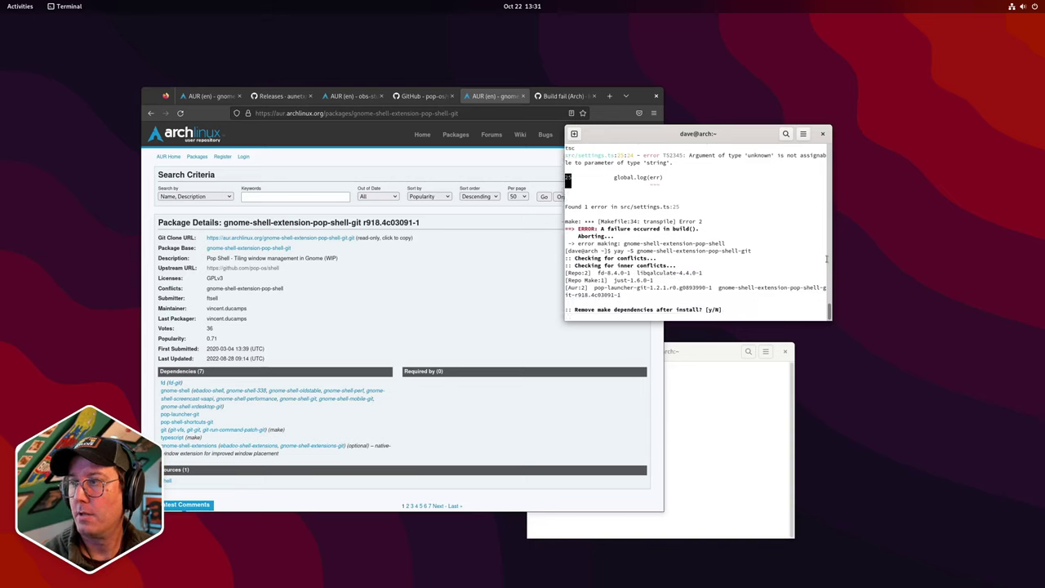
key("Return")
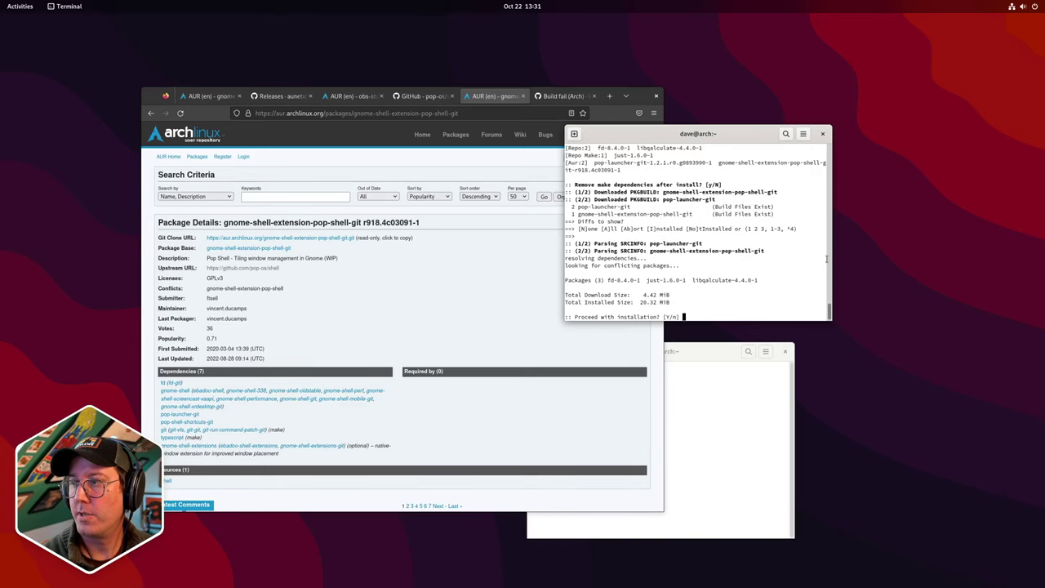
key("Return")
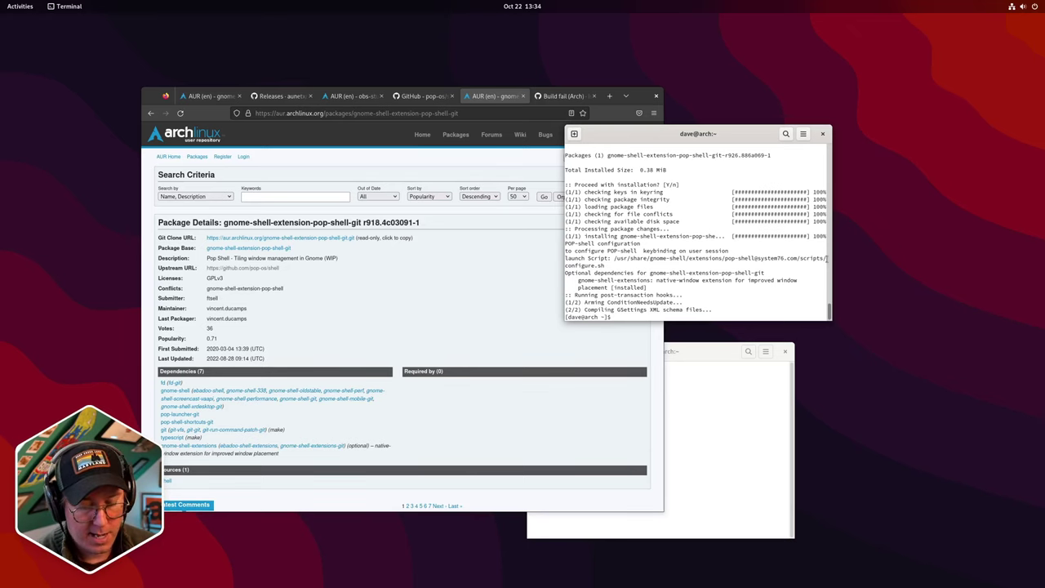
Open the Extensions app, check the built-in list for Pop Shell, and close the app
key("super")
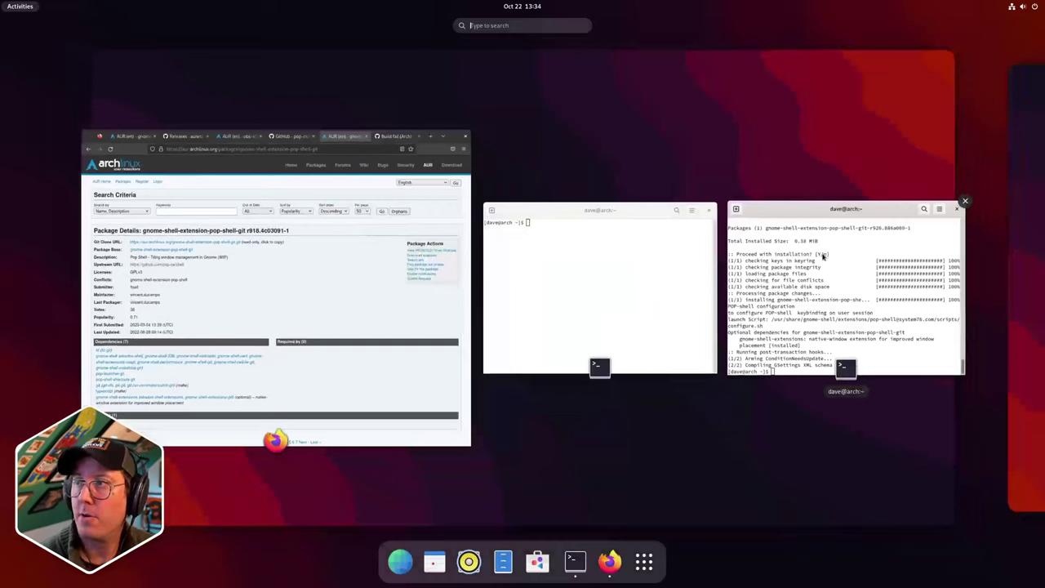
type("exten")
key("Escape")
key("Escape")
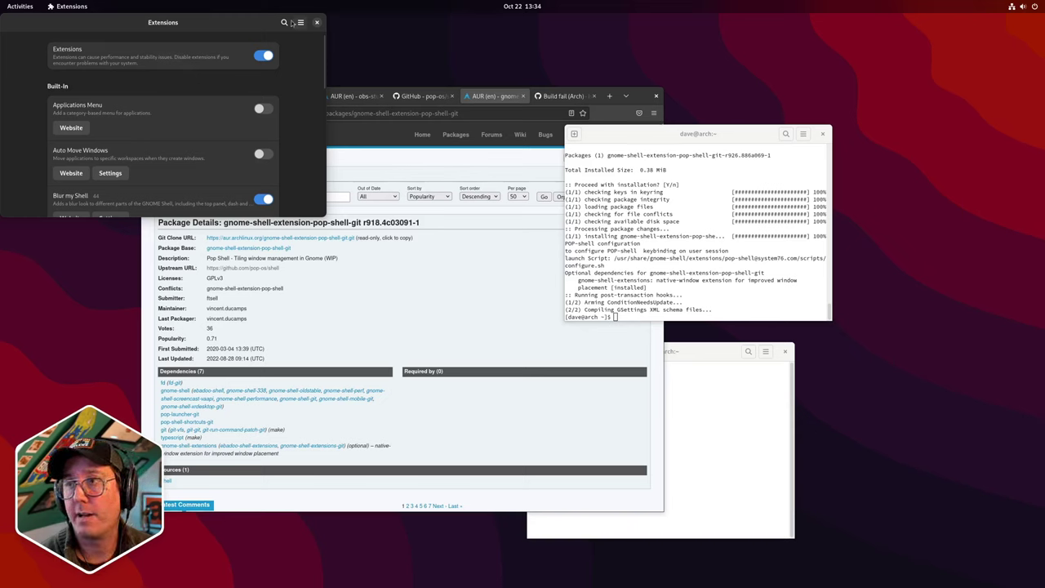
scroll(254, 116, "down", 1)
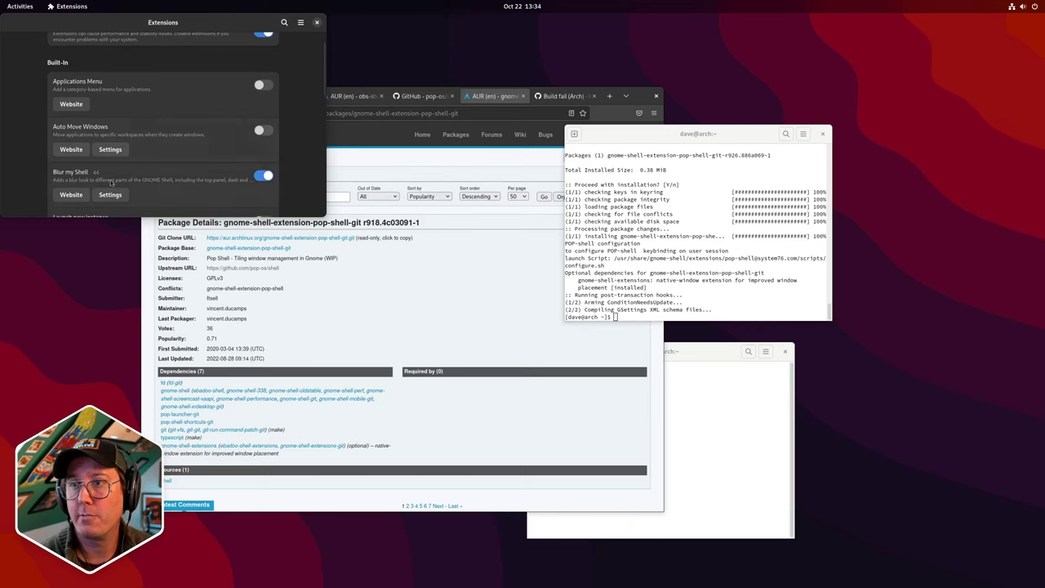
scroll(205, 181, "down", 2)
scroll(206, 185, "down", 4)
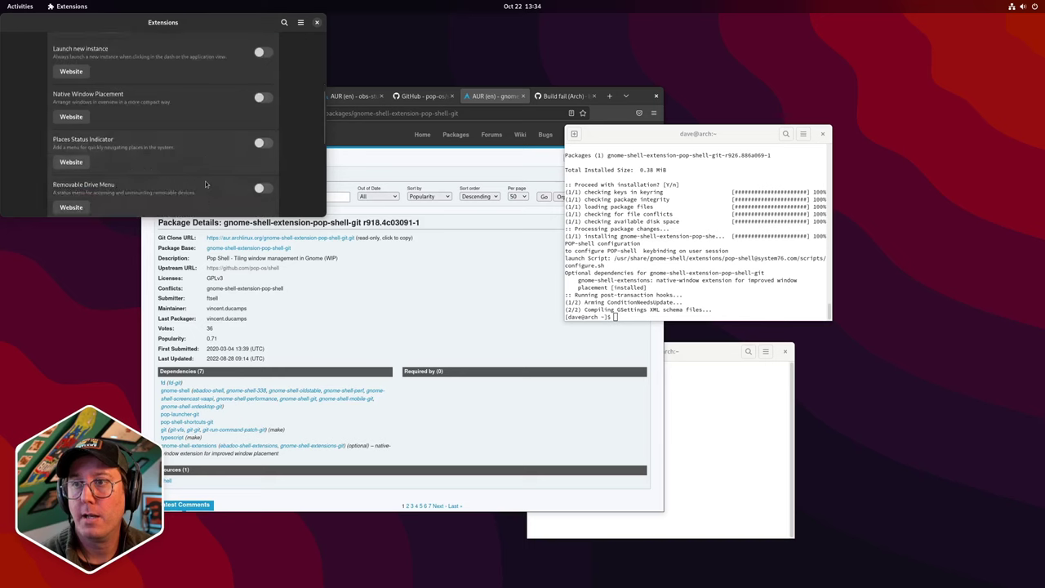
scroll(108, 150, "up", 8)
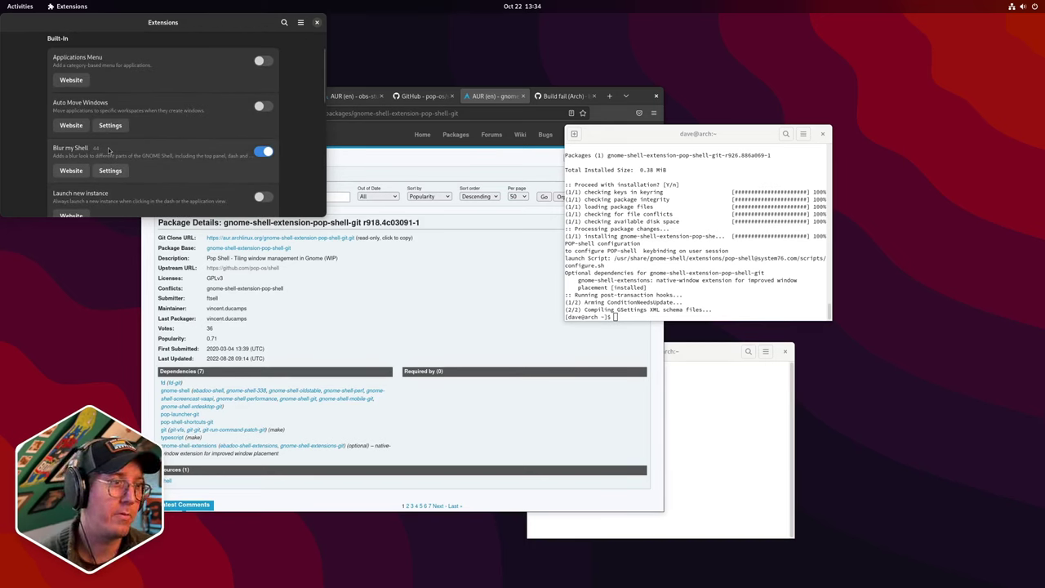
scroll(121, 121, "up", 2)
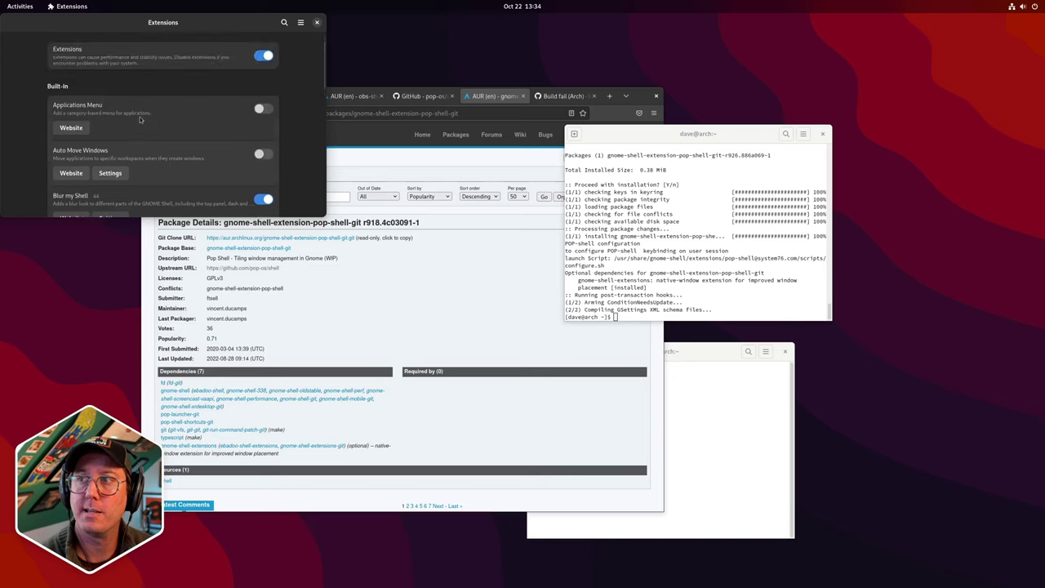
left_click(316, 23)
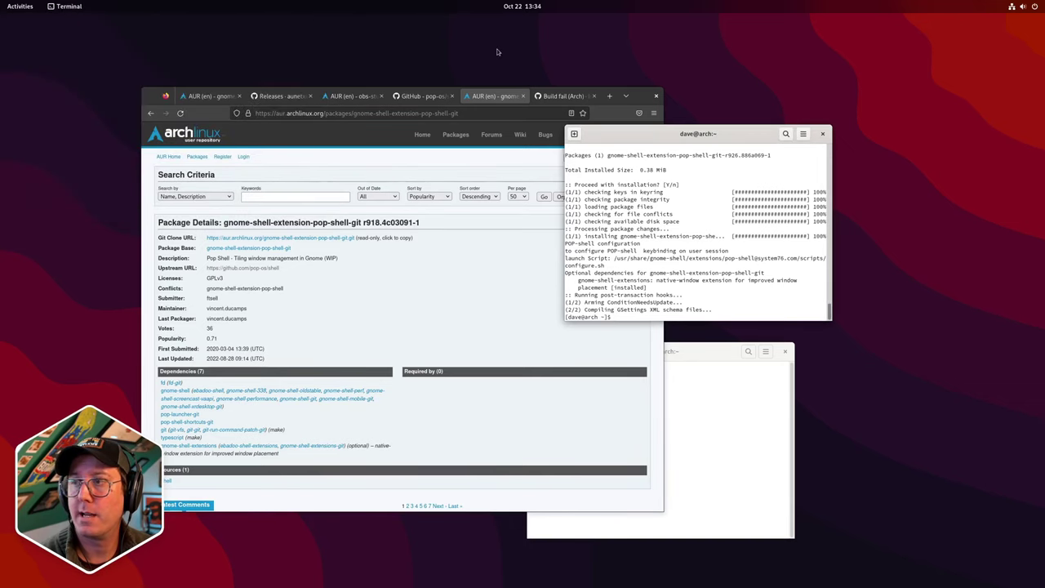
Find the Log Out action through the Activities search and log out of the GNOME session
key("super")
type("log")
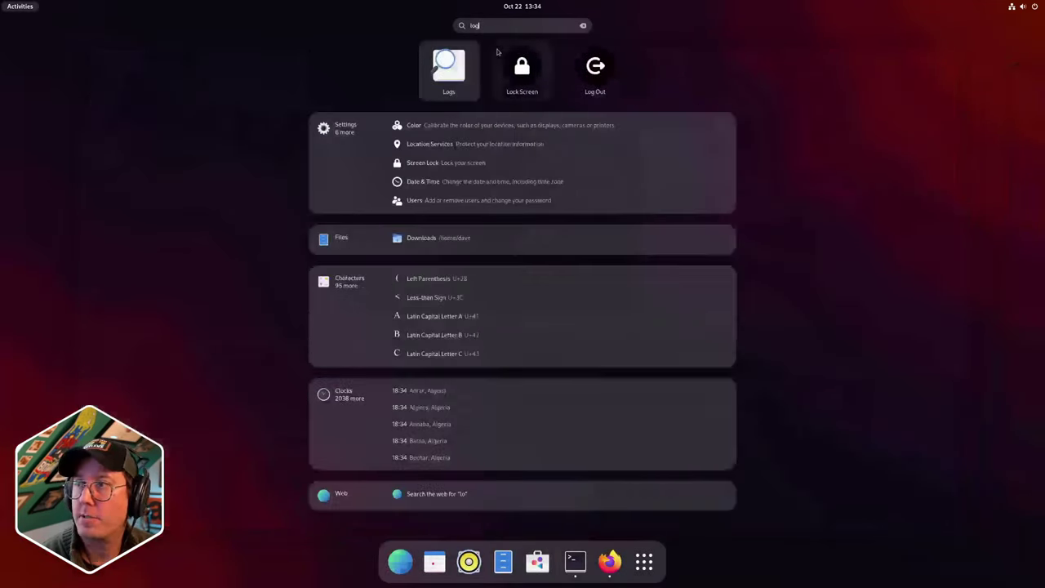
key("Right")
key("Return")
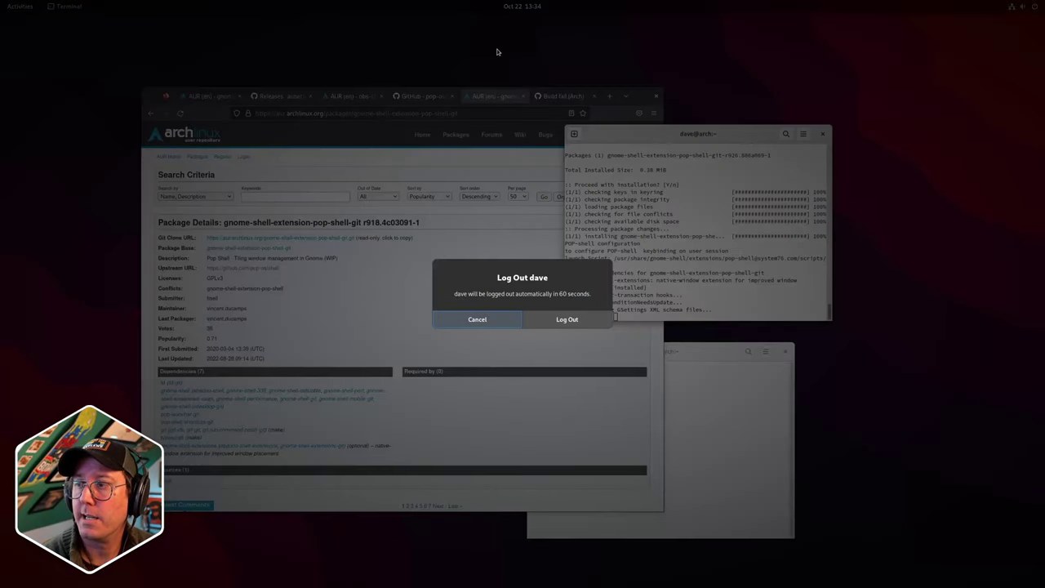
key("Right")
key("Return")
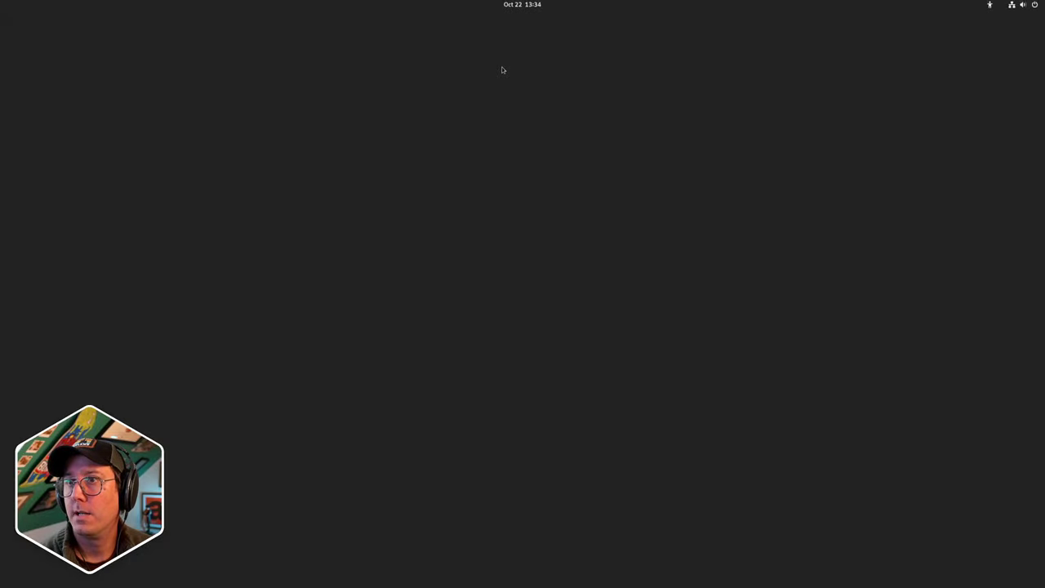
Select the user account on the login screen and enter the account password to log back in
key("Return")
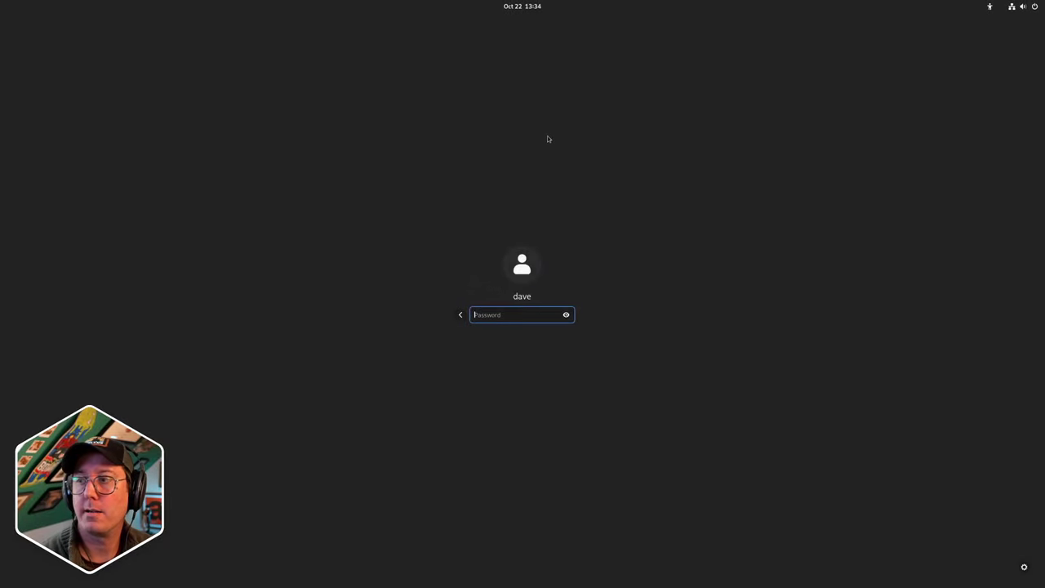
type("******")
key("Return")
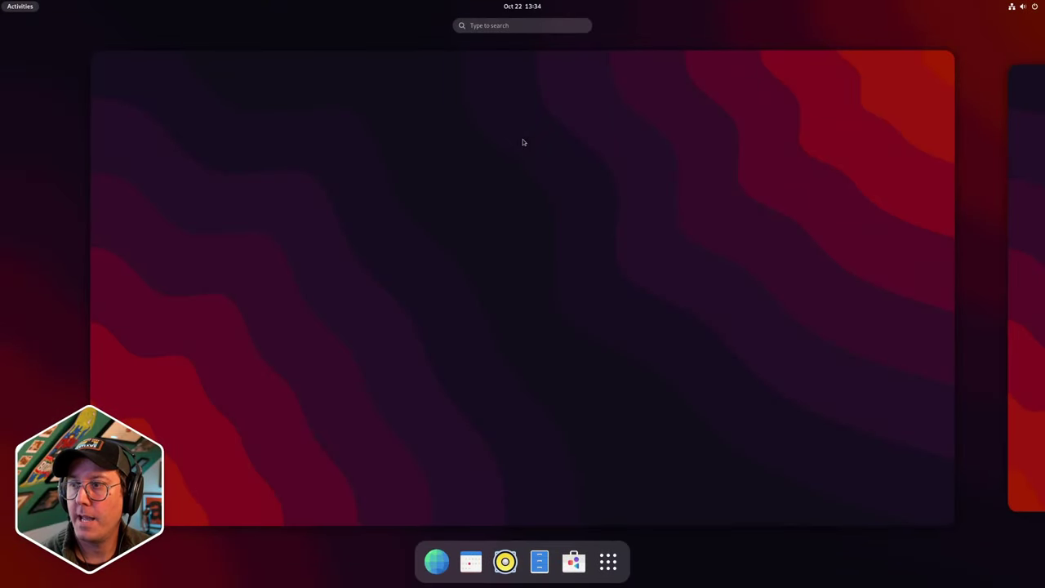
Open the Extensions app, locate Pop Shell in the list, and switch it on and back off
type("ext")
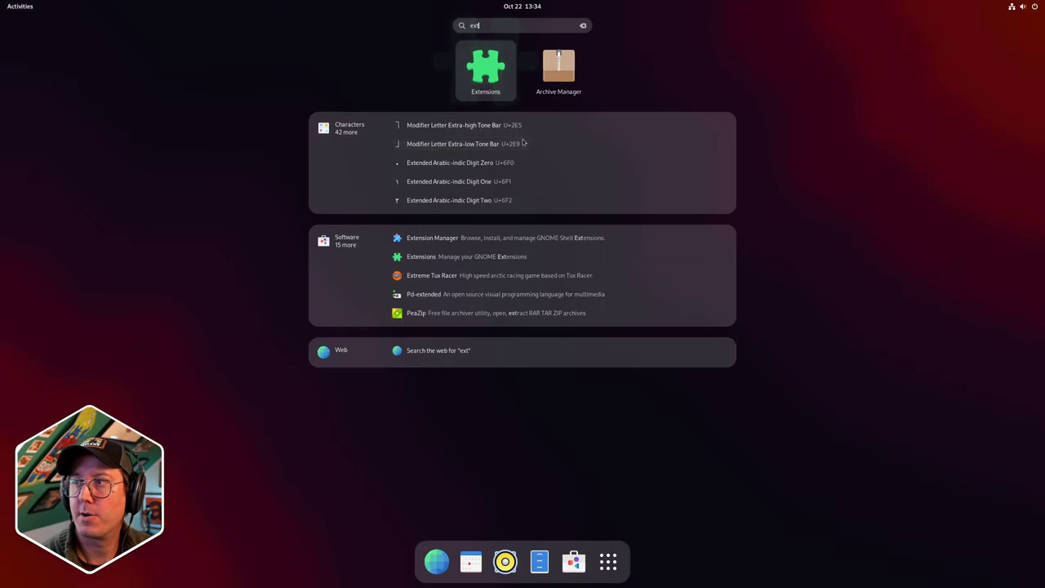
key("Return")
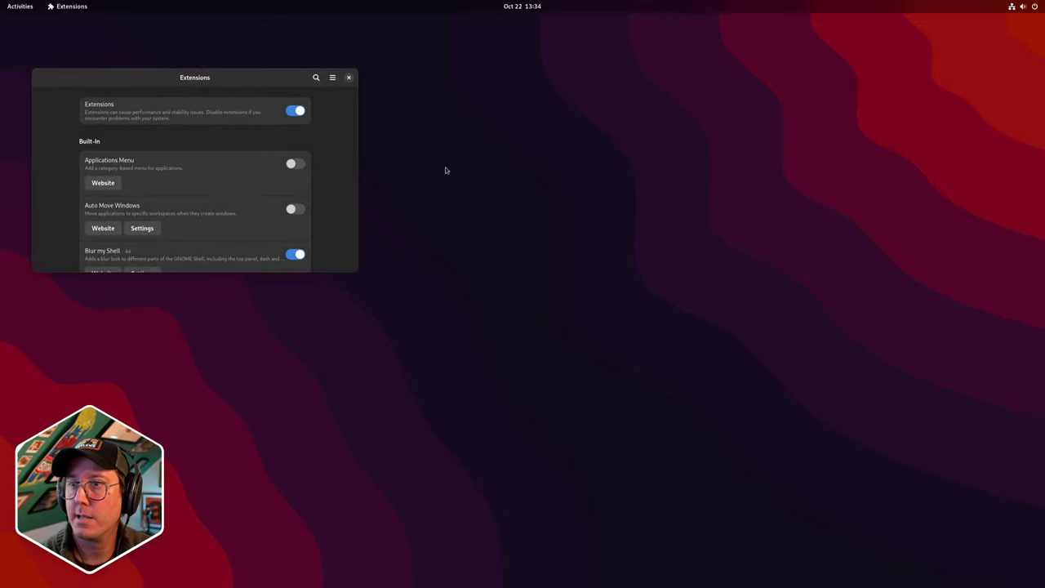
scroll(278, 179, "down", 3)
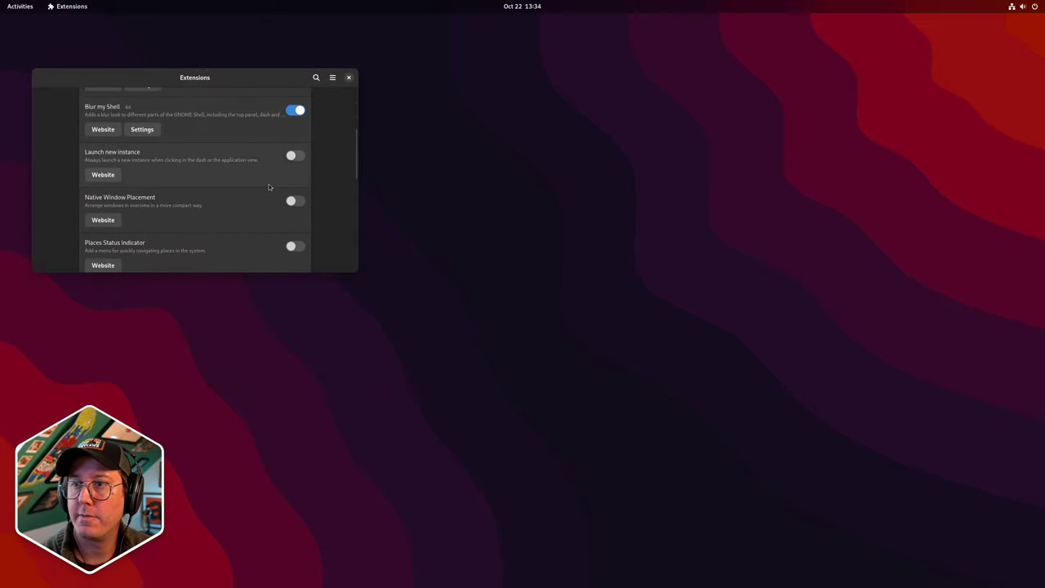
scroll(269, 187, "down", 1)
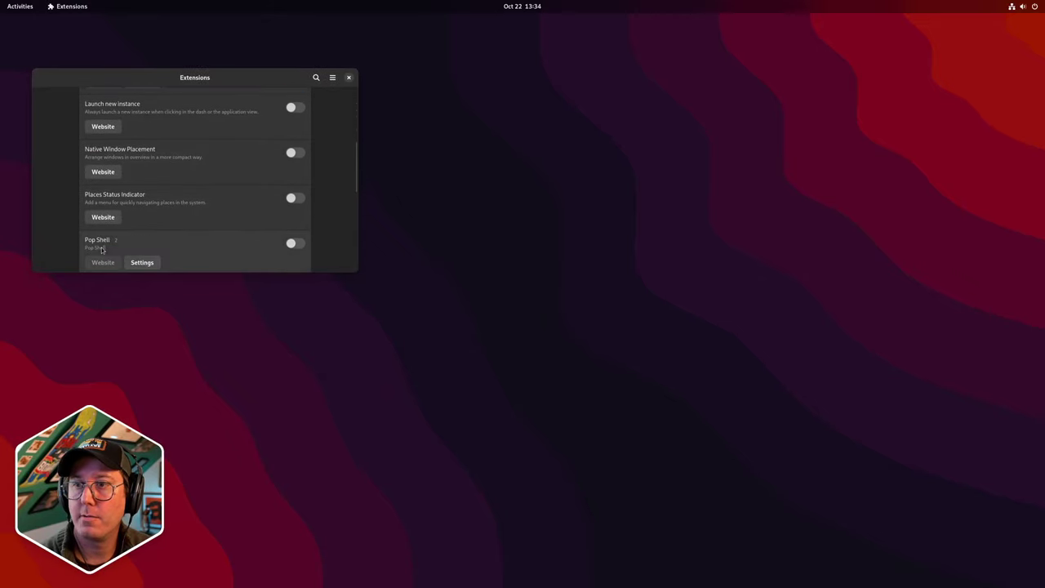
left_click(295, 244)
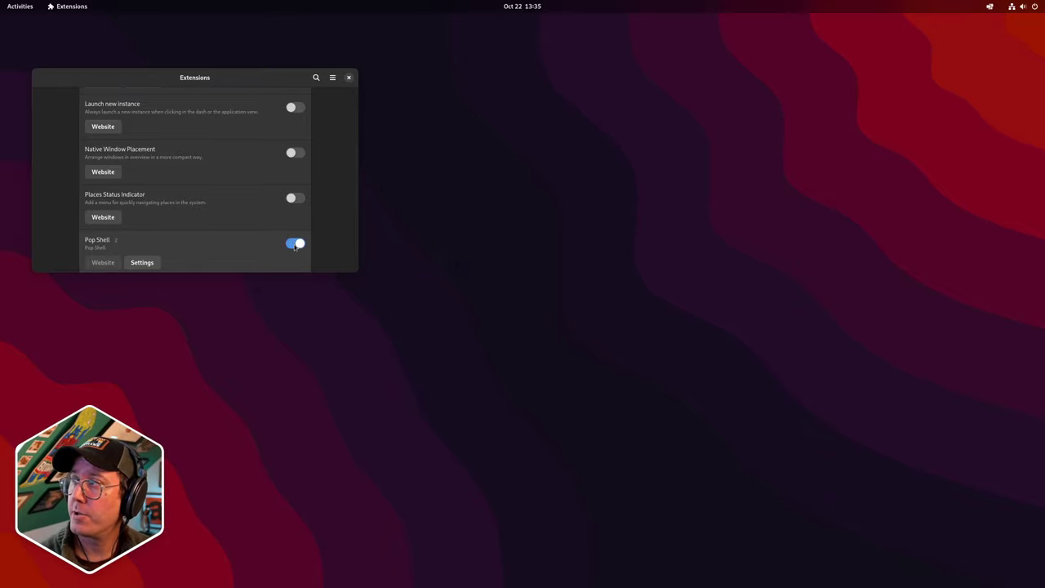
left_click(295, 244)
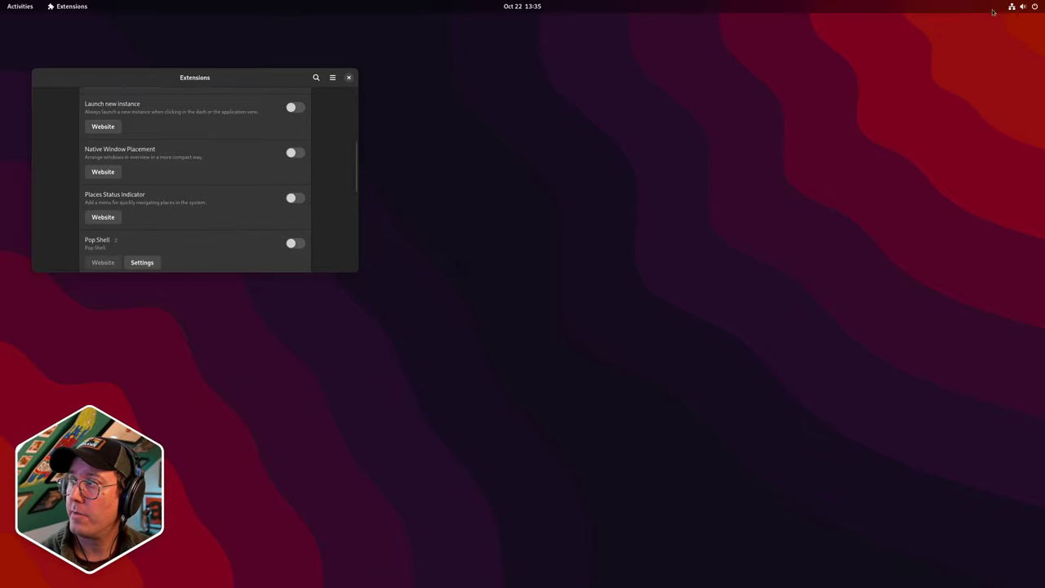
Switch on the Pop Shell extension, review its settings, and close the settings window
left_click(295, 244)
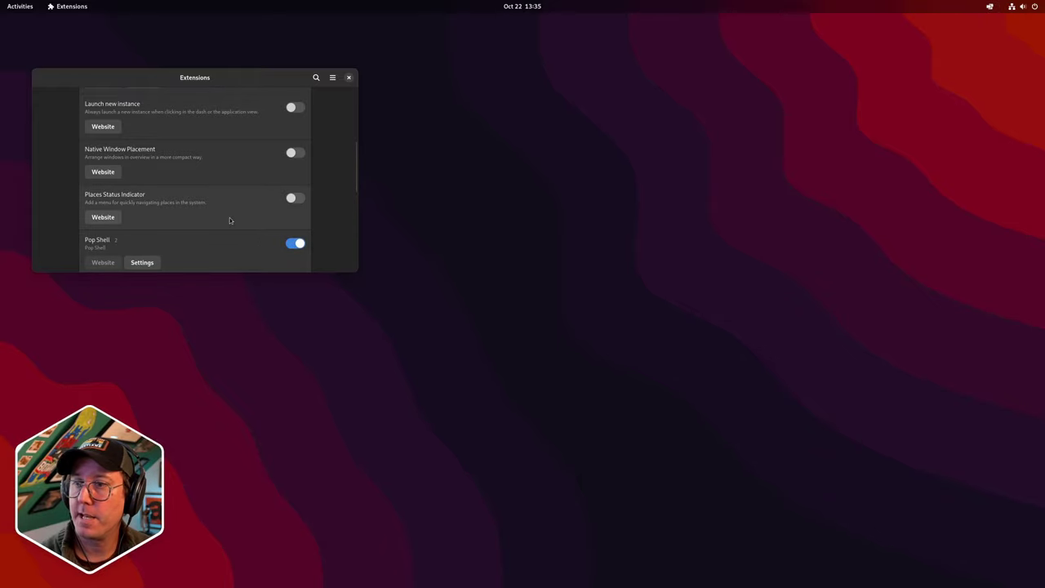
left_click(142, 262)
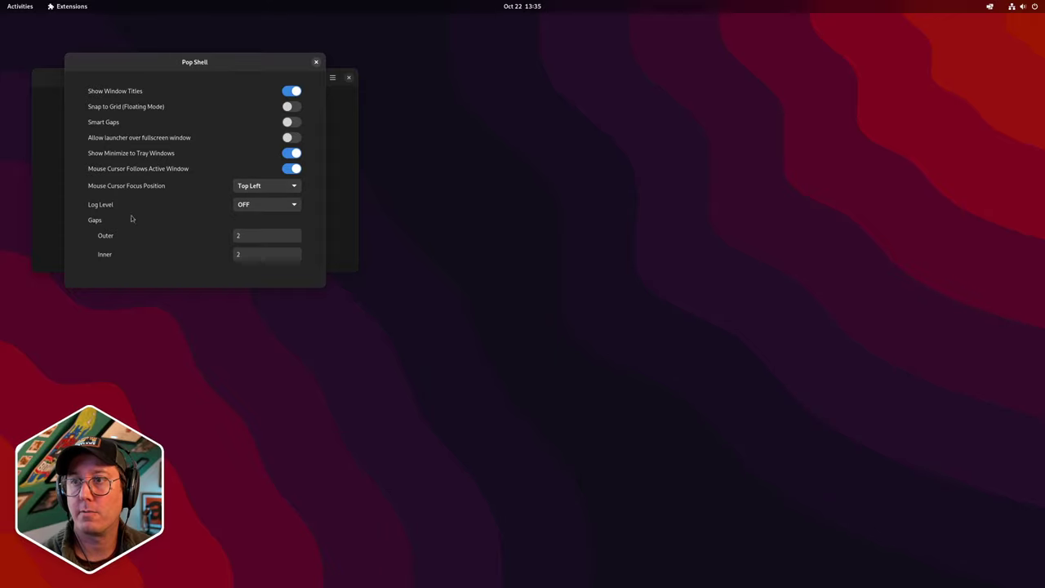
left_click(317, 63)
Open the Blur my Shell settings, review the general blur and performance preferences, and close them
scroll(282, 212, "down", 2)
scroll(282, 212, "up", 10)
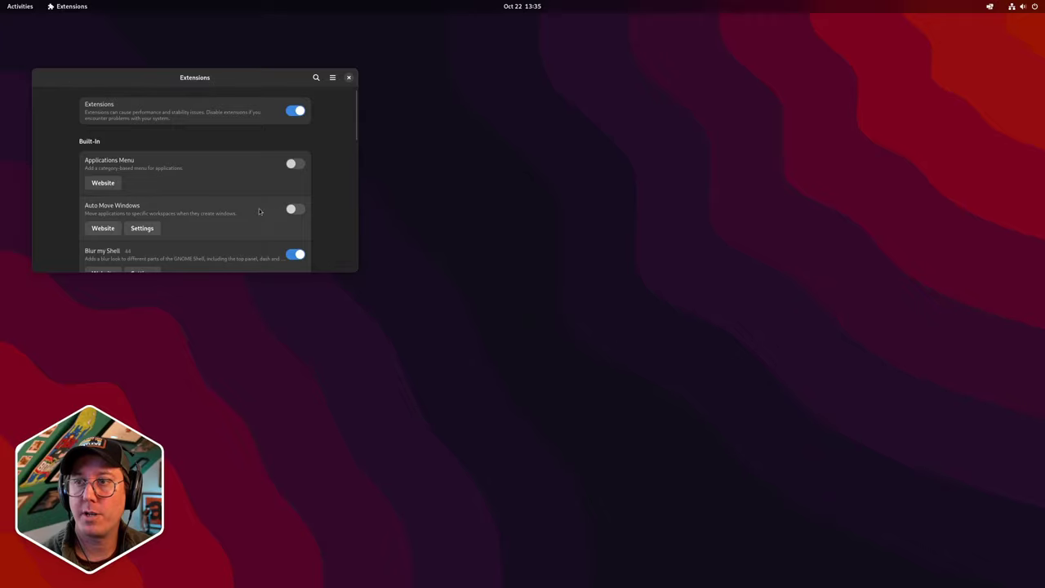
scroll(259, 212, "down", 1)
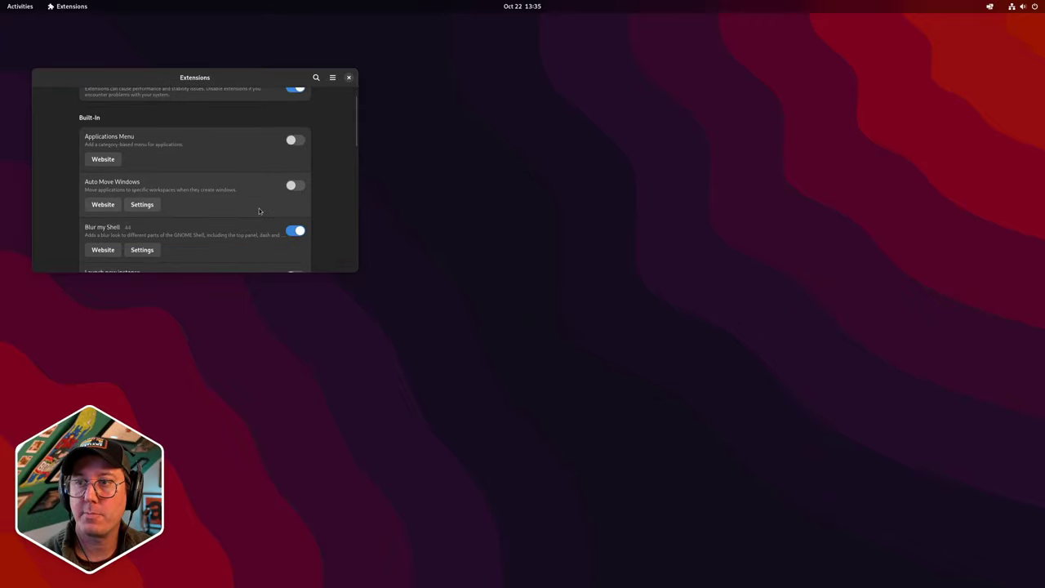
left_click(142, 250)
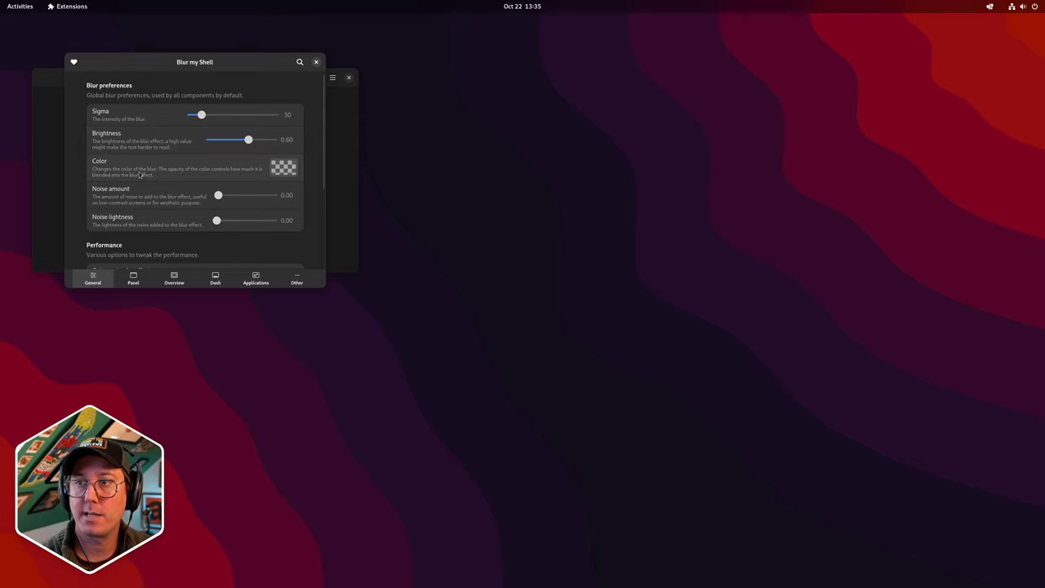
scroll(147, 183, "down", 3)
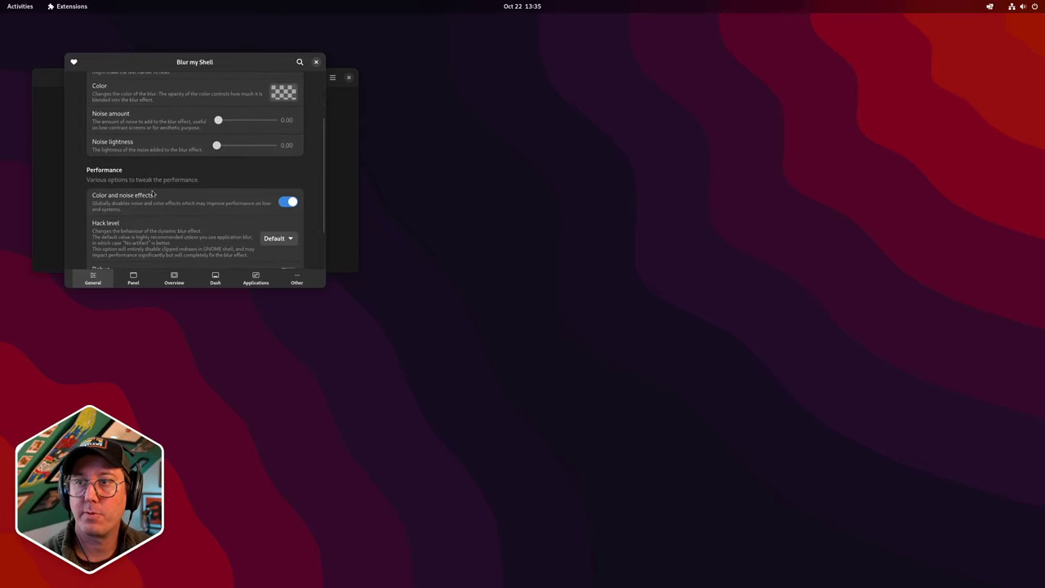
scroll(152, 193, "down", 2)
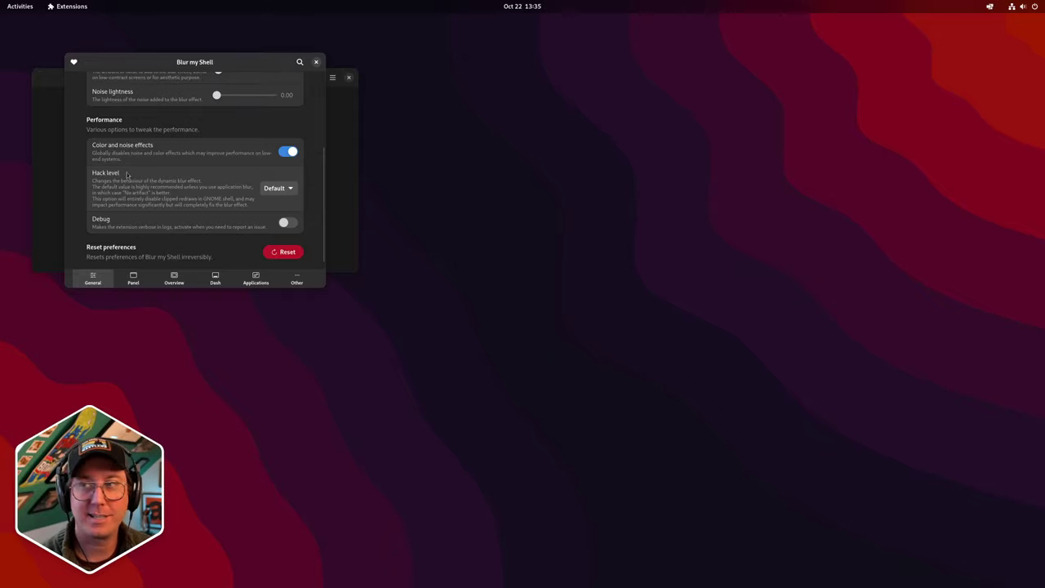
left_click(317, 63)
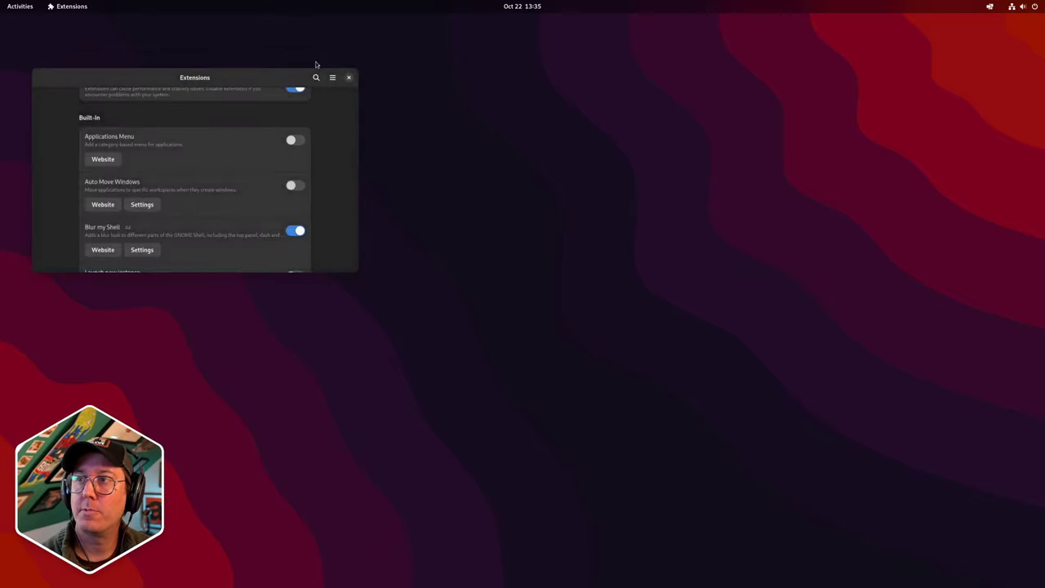
Move the Extensions window toward the middle of the desktop and turn on Pop Shell's Tile Windows option
left_click_drag(243, 86, 338, 138)
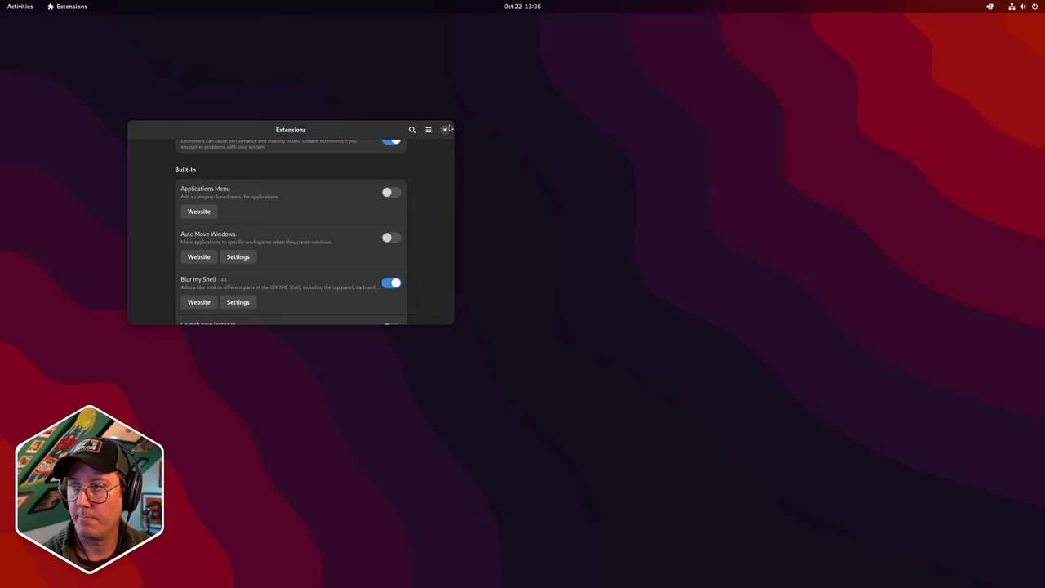
left_click(988, 8)
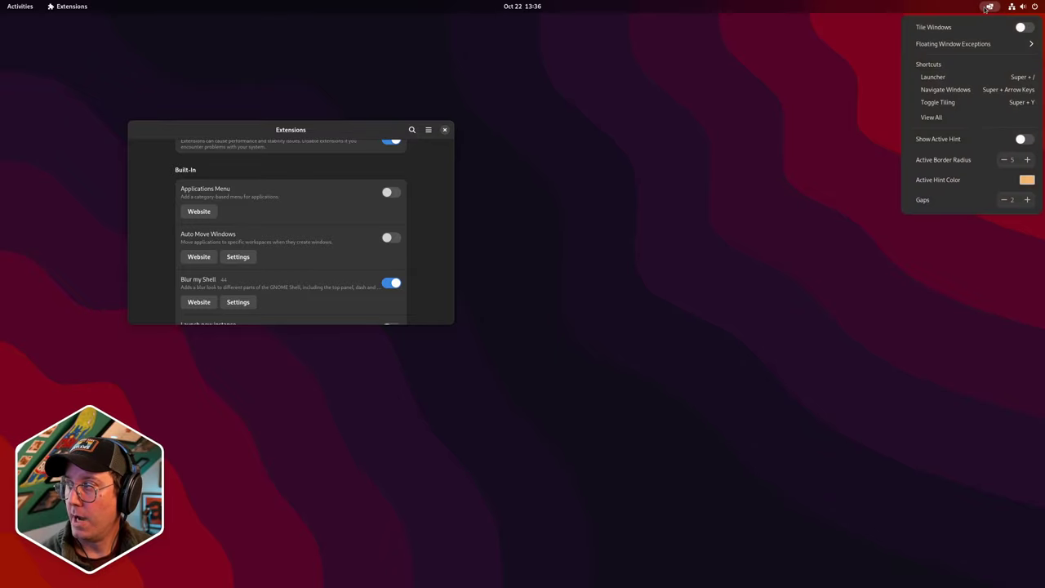
left_click(1022, 28)
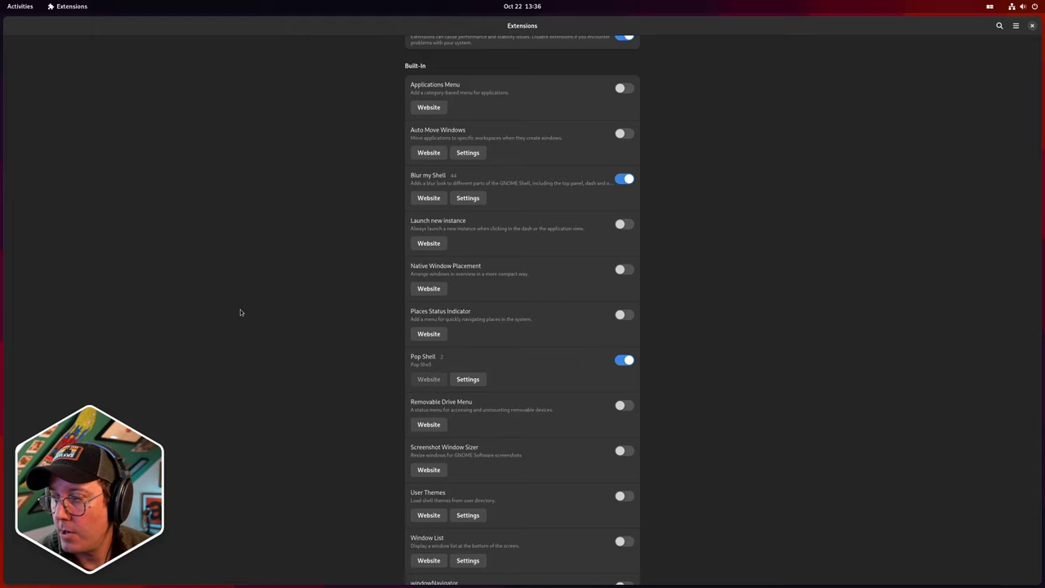
Bring Firefox in as a tile beside Extensions and shrink the Extensions tile to about 30% of the screen width
key("super+y")
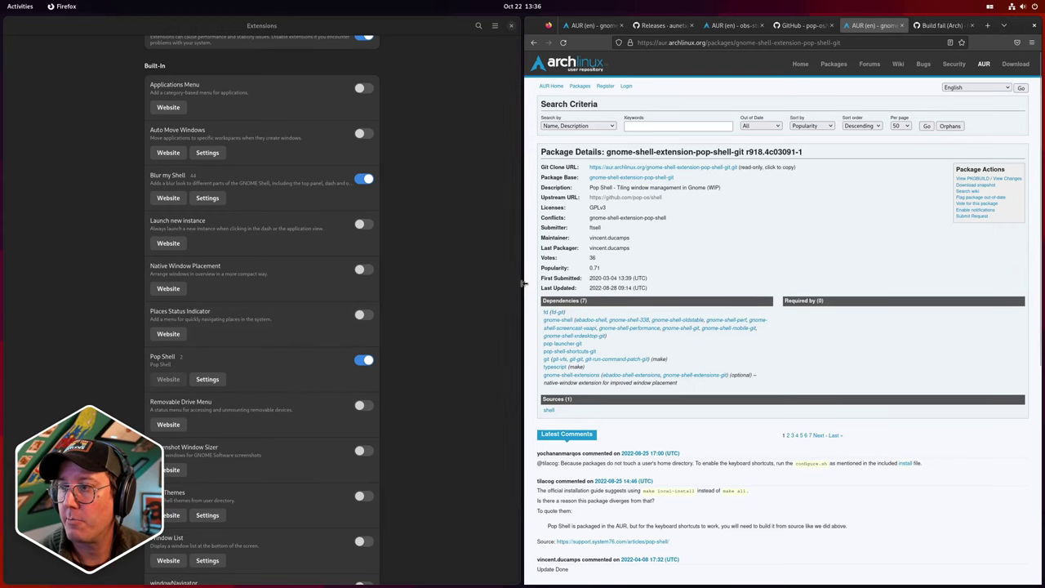
left_click_drag(524, 284, 419, 279)
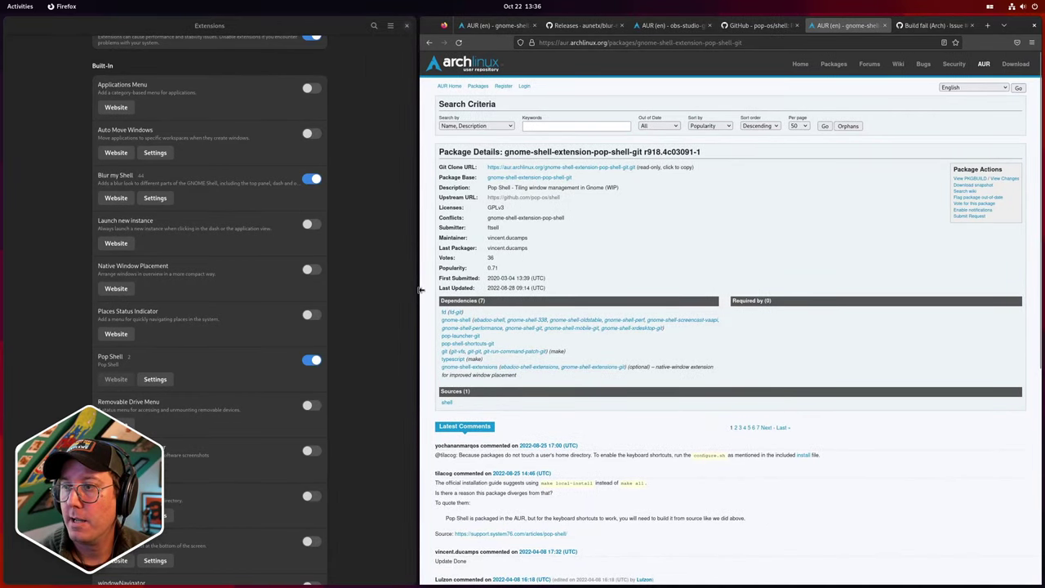
left_click_drag(420, 293, 307, 290)
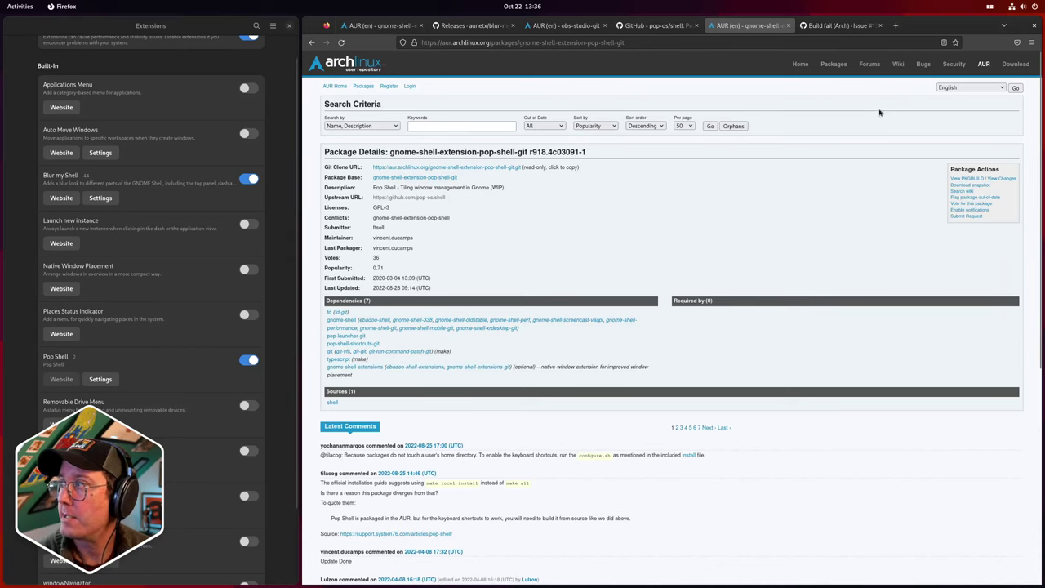
Set Pop Shell's window gaps to 6
left_click(990, 7)
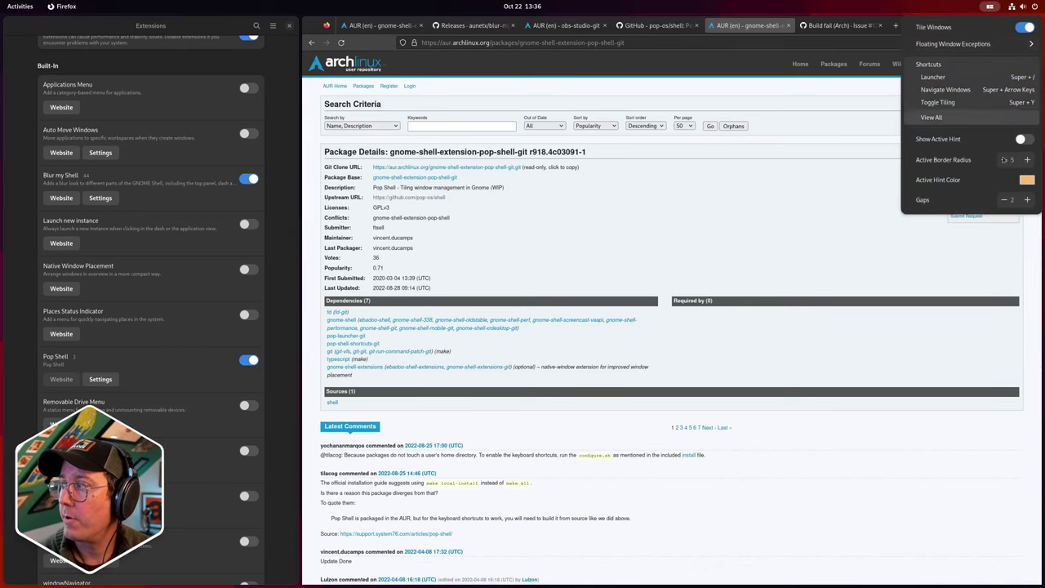
left_click(1028, 200)
left_click(1028, 200)
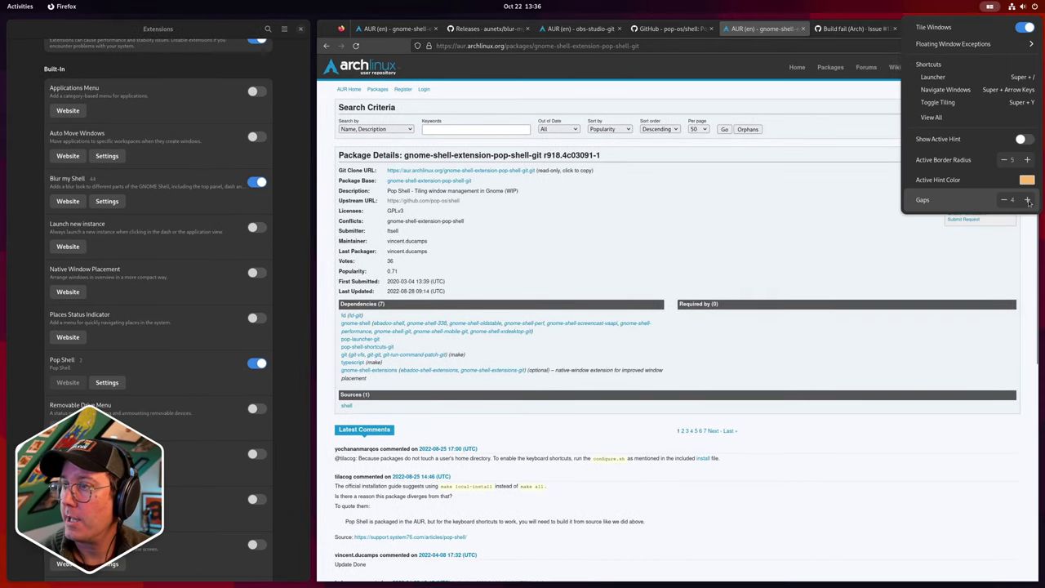
left_click(1028, 201)
left_click(1028, 200)
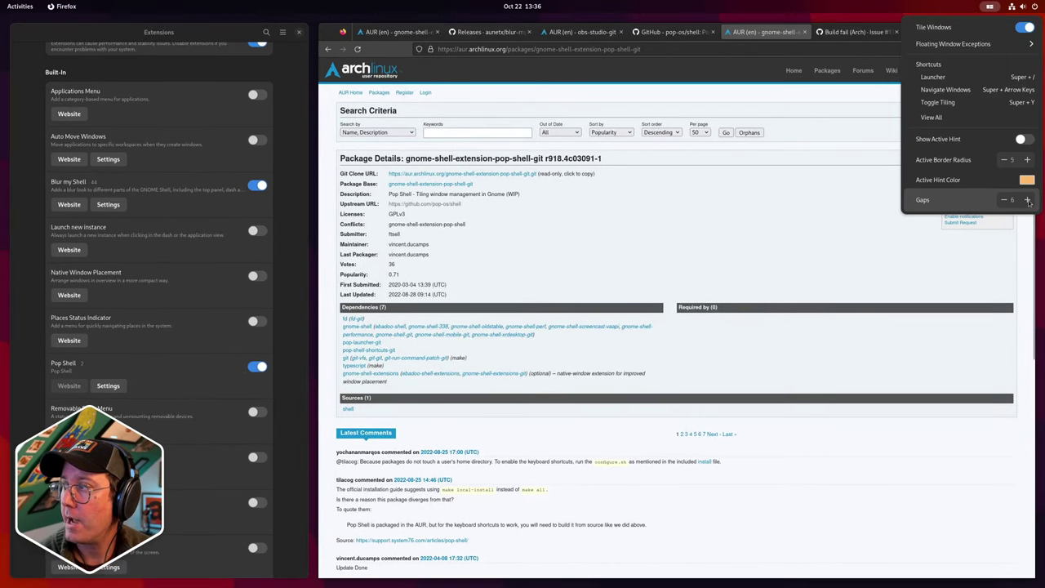
Set Pop Shell's Active Border Radius to 6, turn on Show Active Hint, and try it by focusing the tiled windows
left_click(1005, 161)
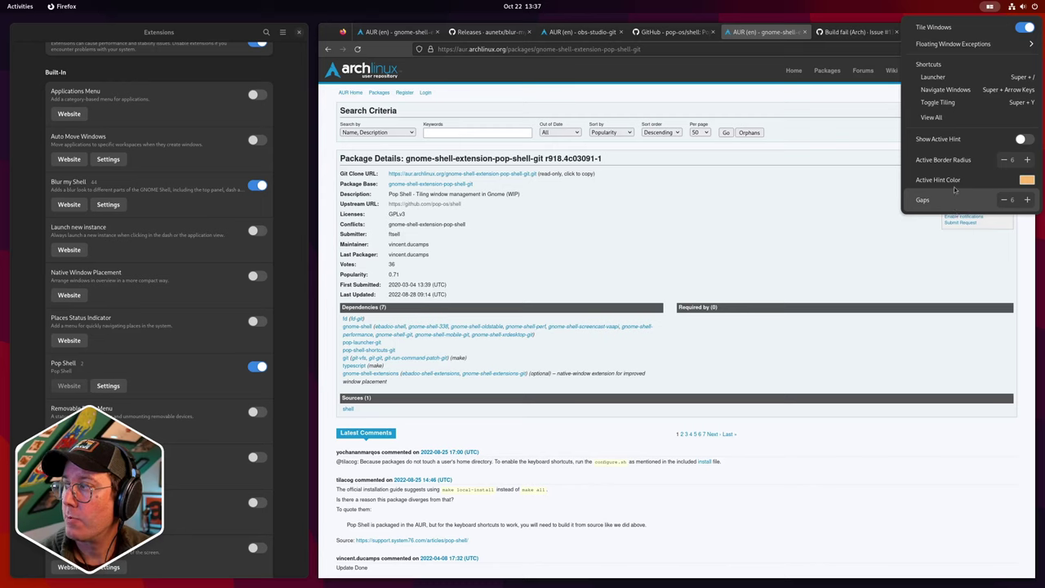
left_click(1021, 141)
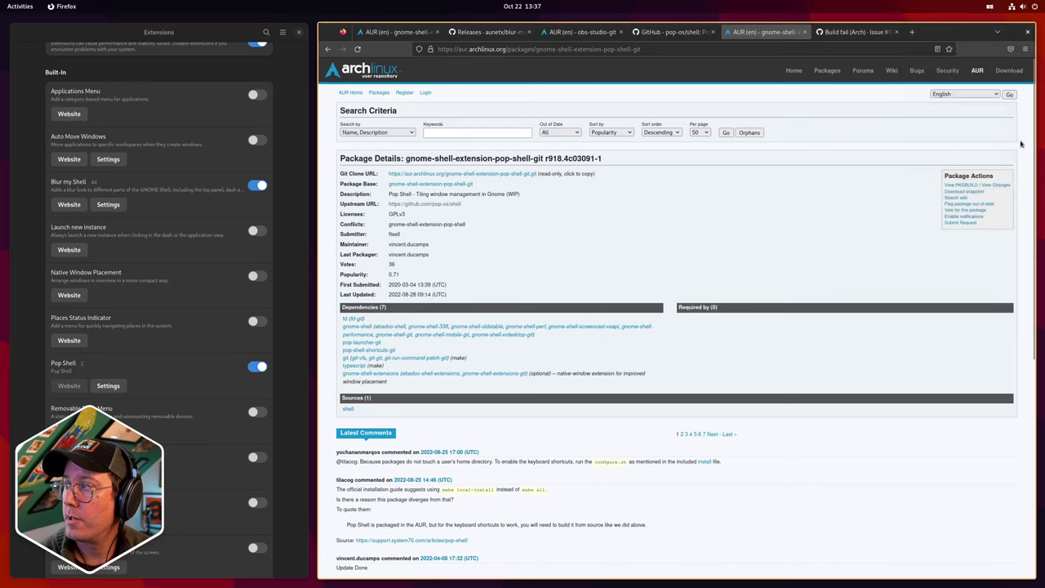
left_click(297, 356)
left_click(559, 363)
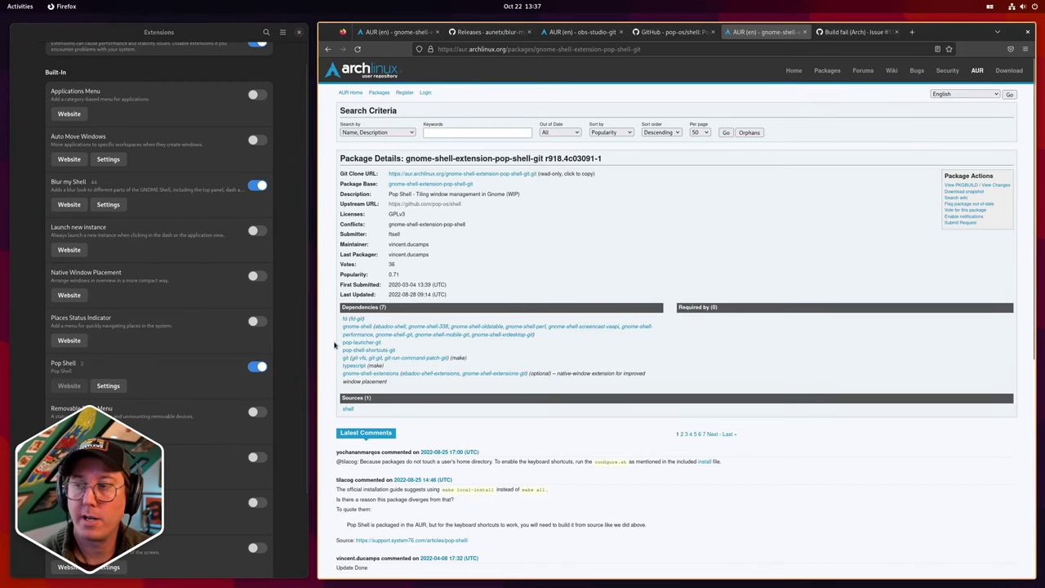
left_click(468, 184)
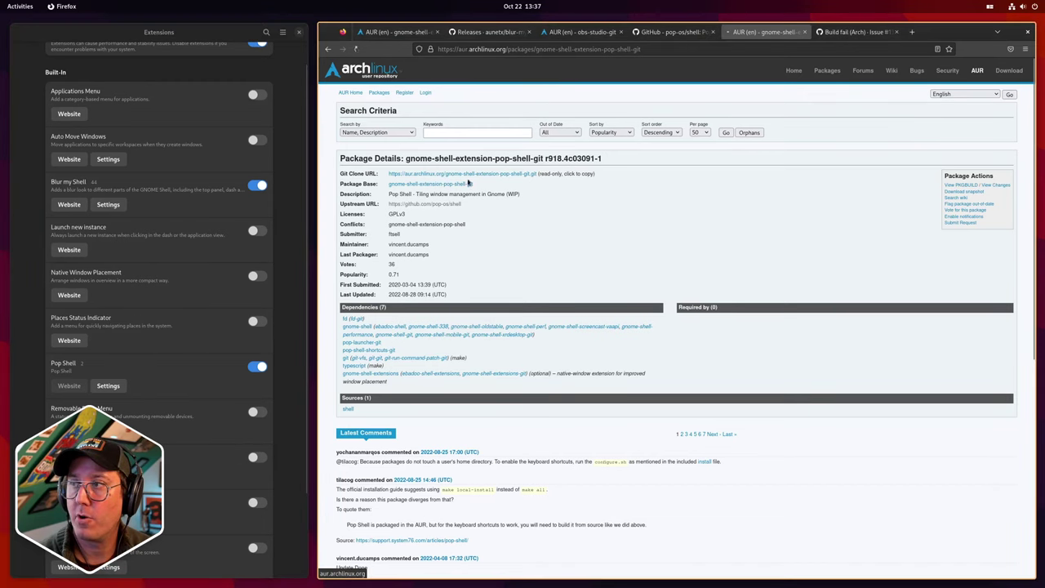
Launch Terminal as a new tile, widen the Extensions tile to about 40% of the screen width, and focus Extensions
left_click(19, 6)
type("term")
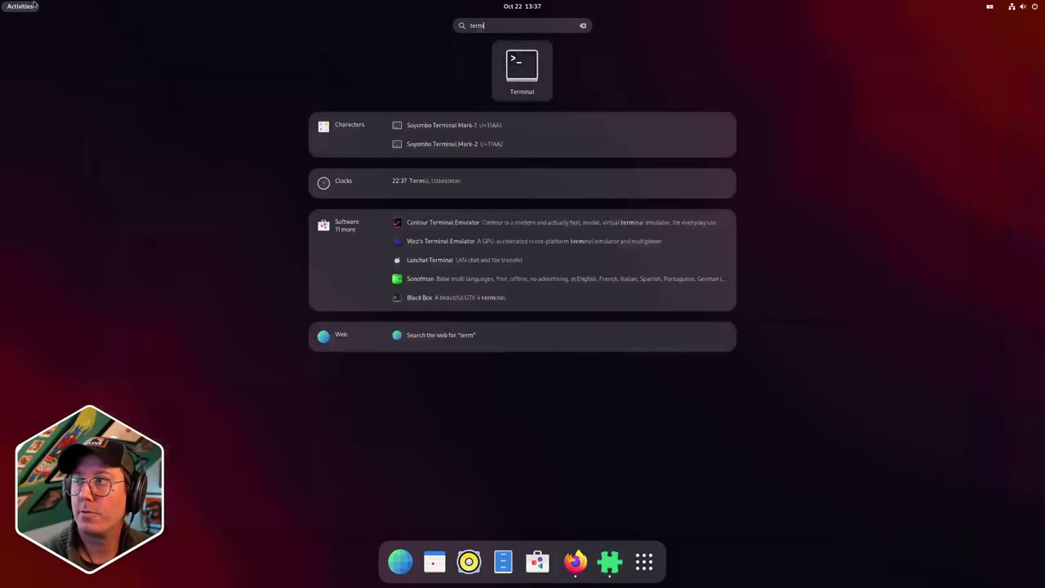
key("Return")
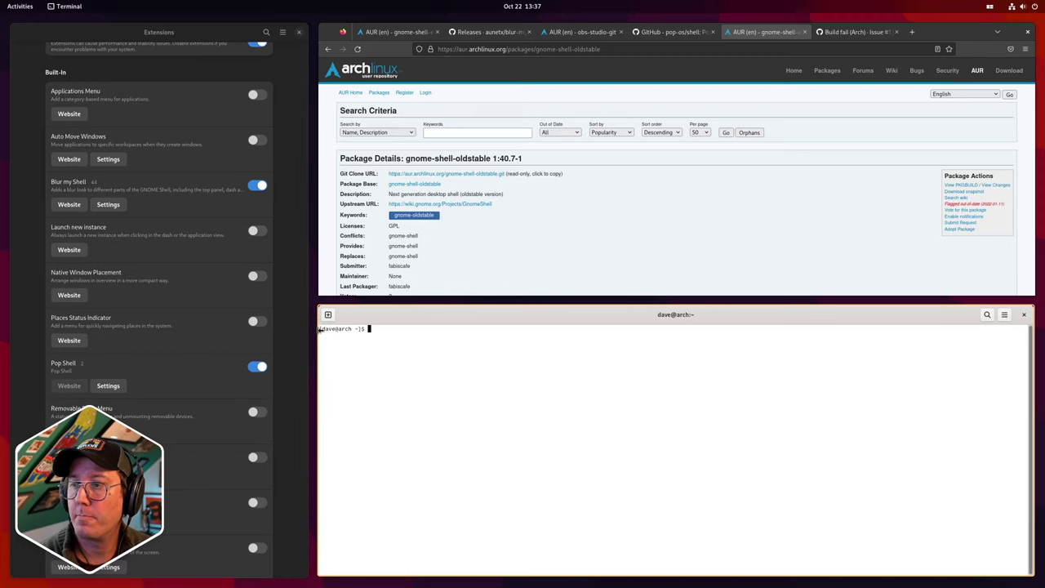
left_click_drag(317, 329, 435, 328)
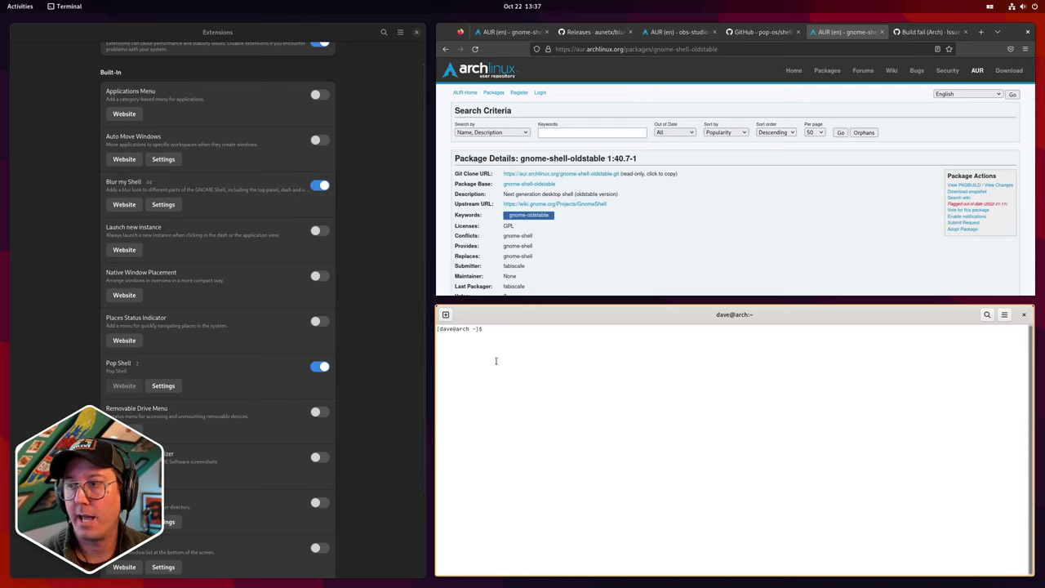
left_click(406, 367)
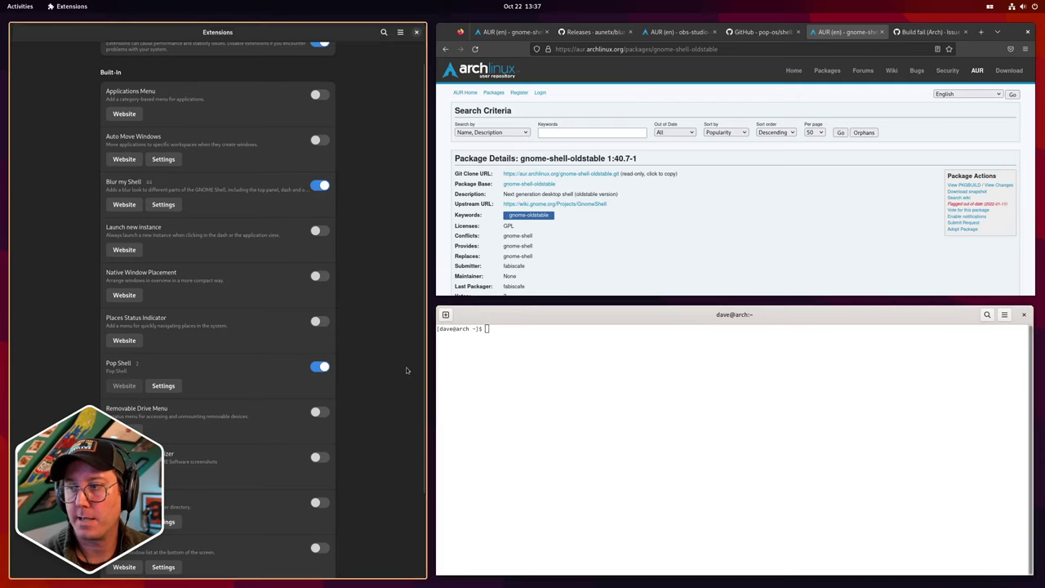
Open Pop Shell's keyboard shortcuts overview, read through the navigation, adjustment, workspace and window shortcuts, and close it
left_click(990, 6)
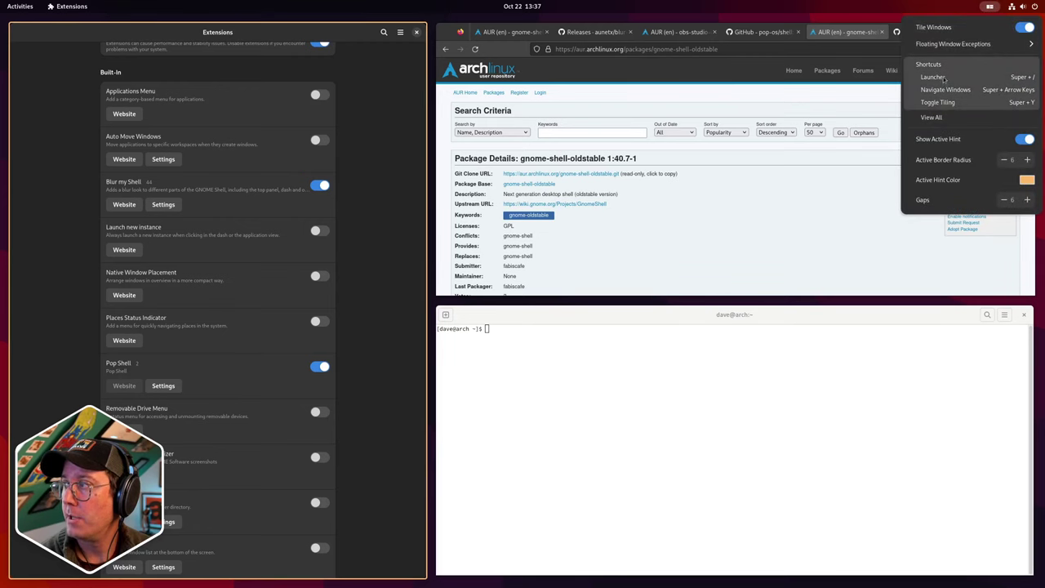
left_click(944, 79)
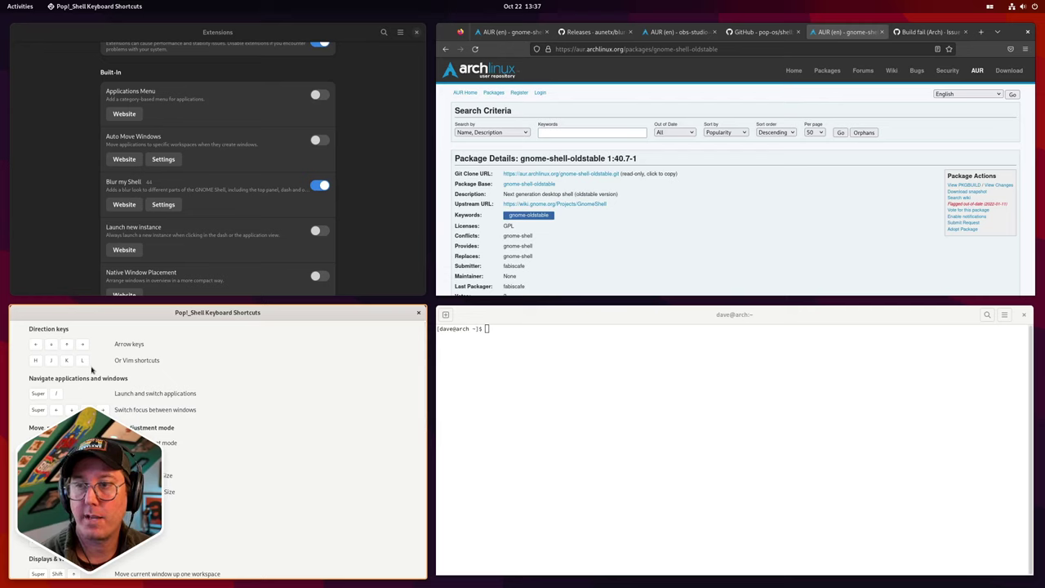
scroll(92, 370, "down", 2)
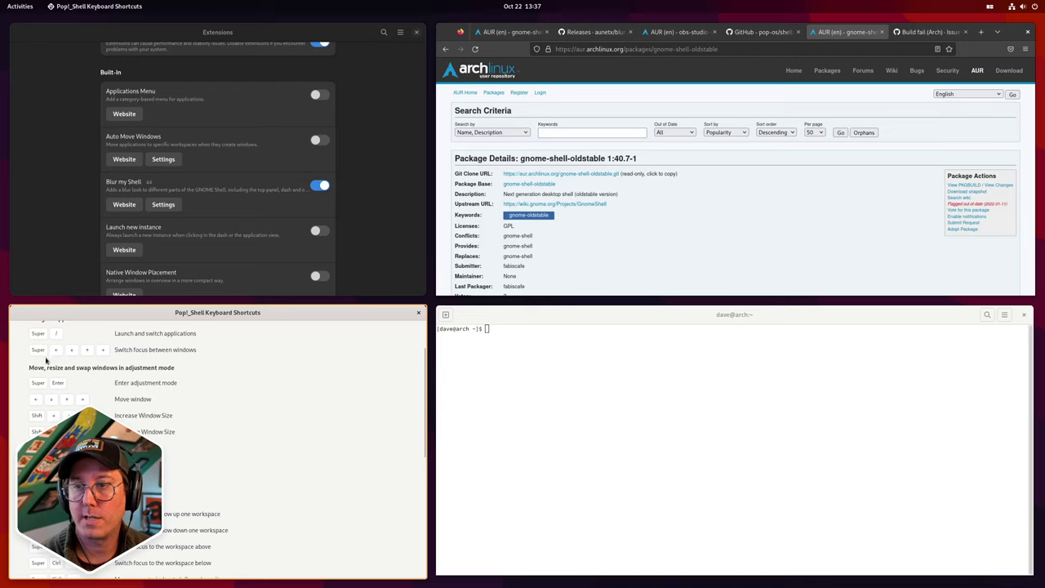
scroll(54, 370, "down", 2)
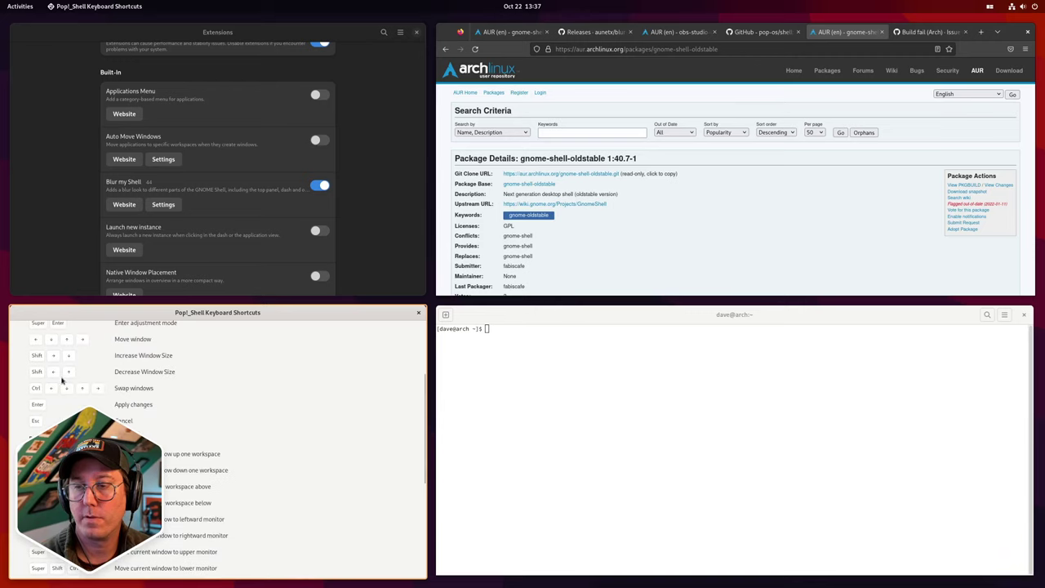
scroll(61, 379, "down", 5)
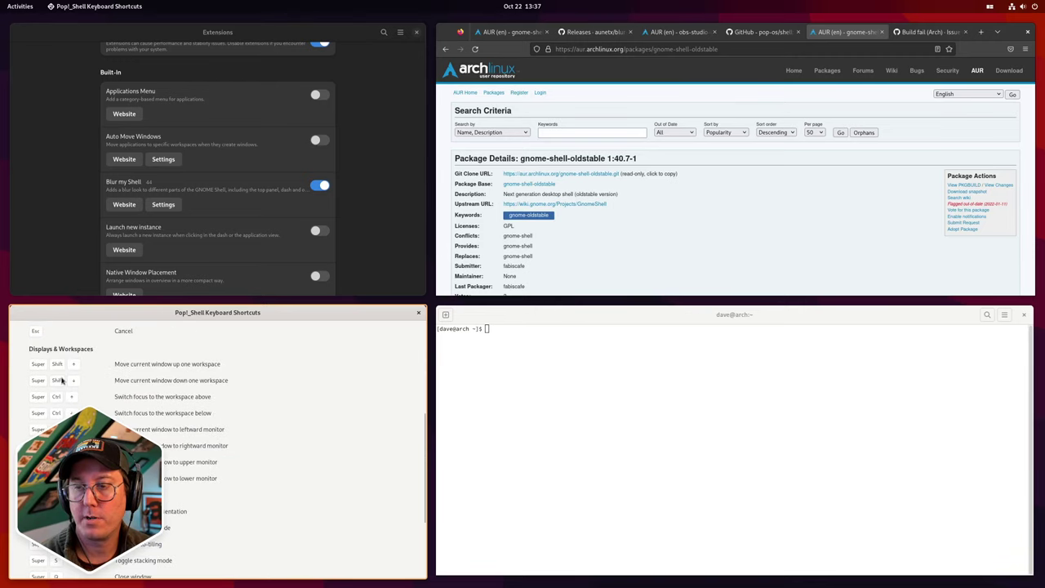
scroll(61, 379, "down", 2)
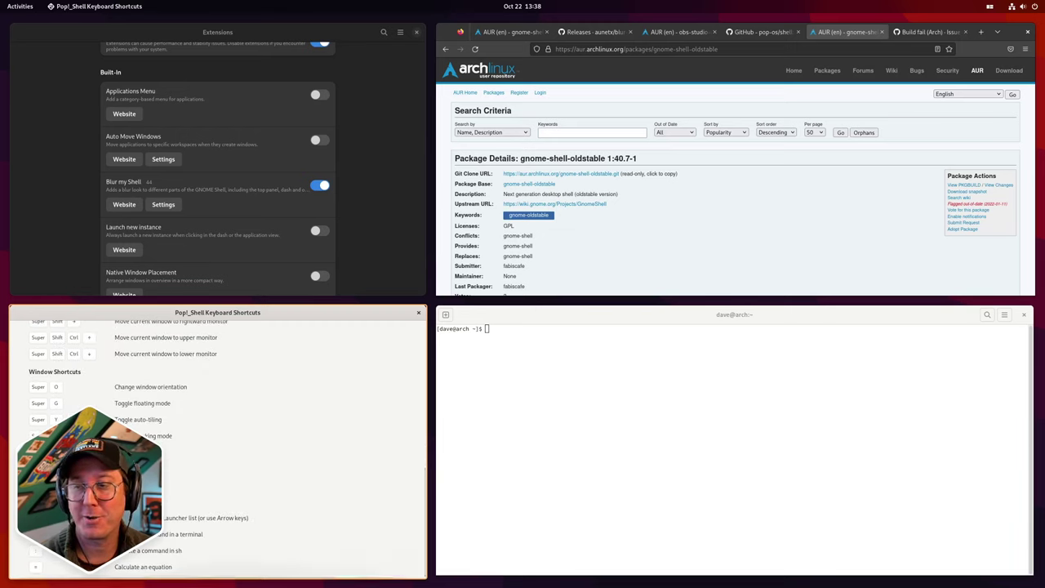
scroll(61, 379, "up", 2)
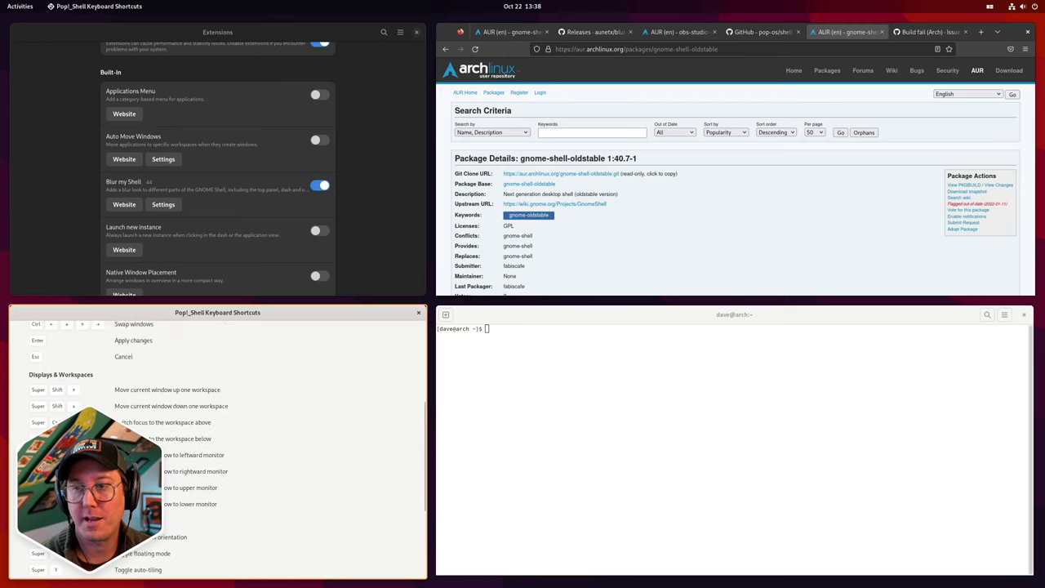
scroll(61, 378, "down", 2)
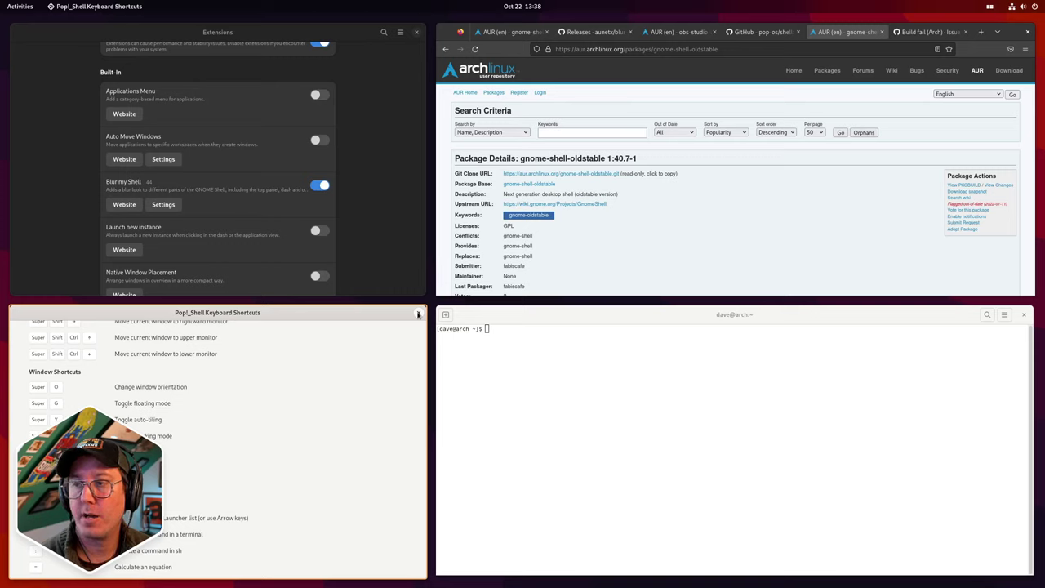
scroll(417, 327, "up", 10)
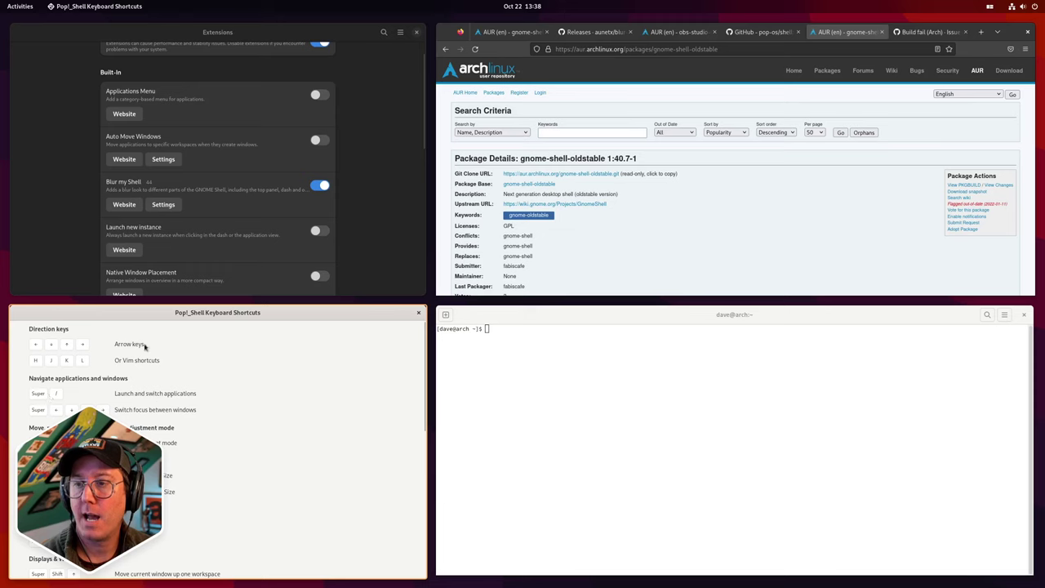
left_click(418, 313)
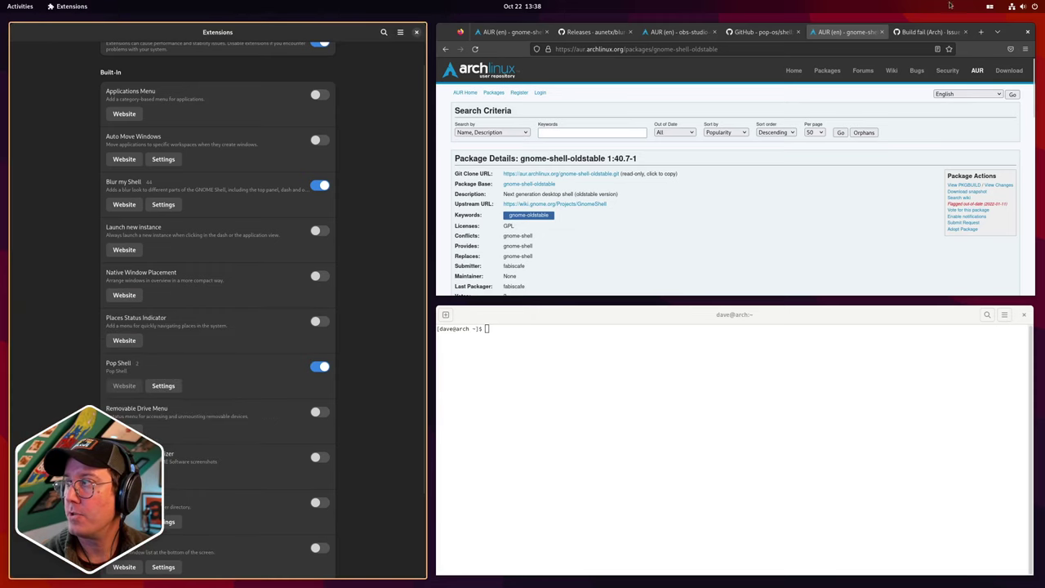
Open Pop Shell's extension settings, review the window title, gap and mouse cursor options, and close the dialog
left_click(902, 221)
left_click(990, 7)
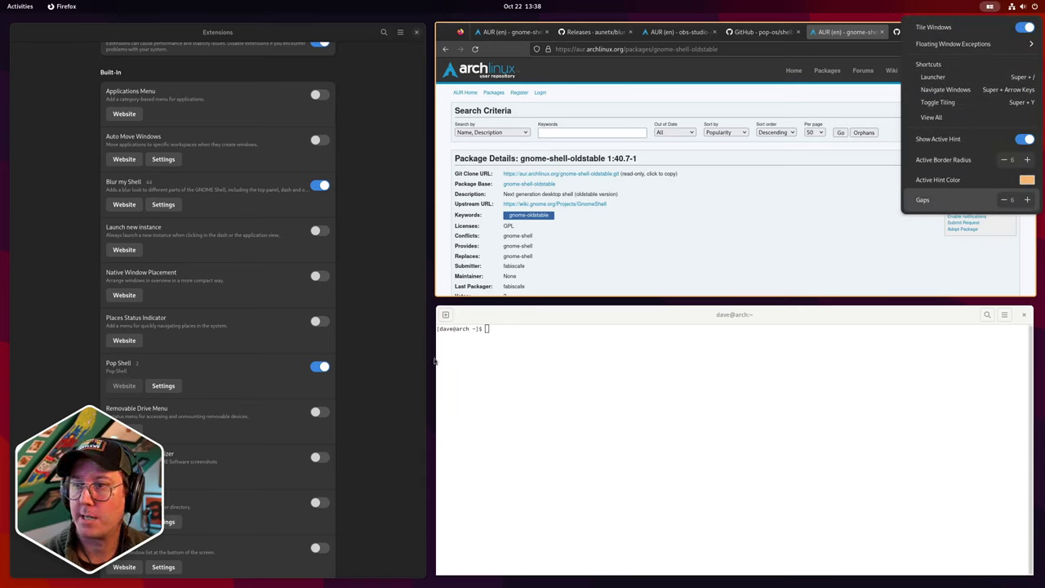
left_click(392, 354)
scroll(392, 354, "up", 2)
scroll(154, 405, "down", 2)
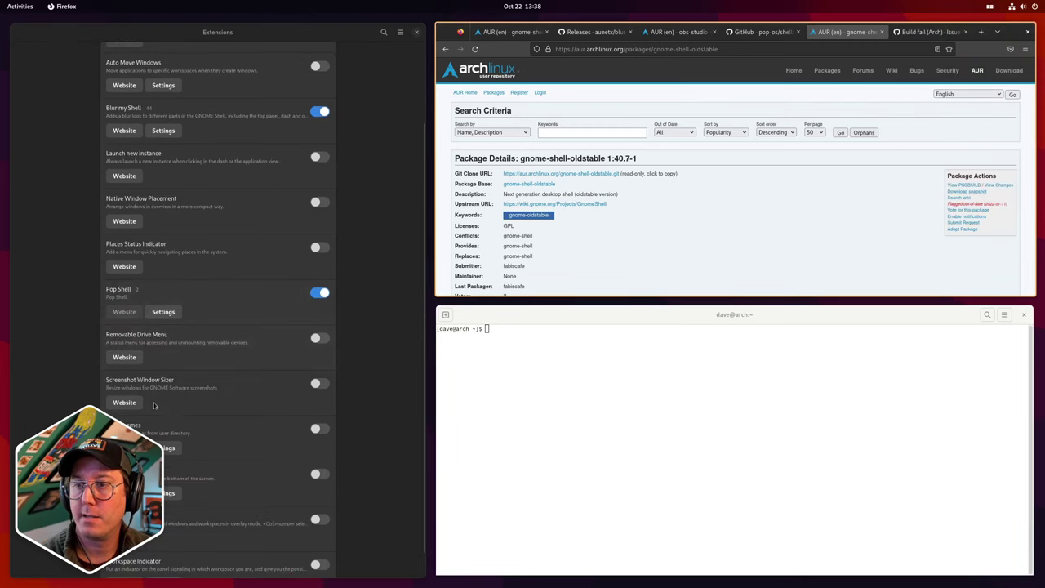
left_click(162, 312)
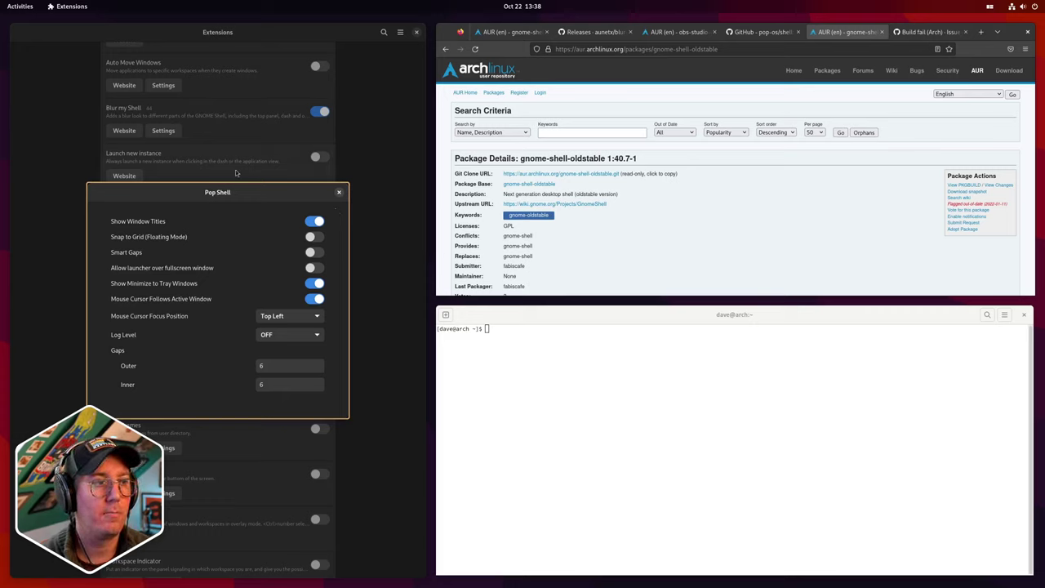
left_click(340, 193)
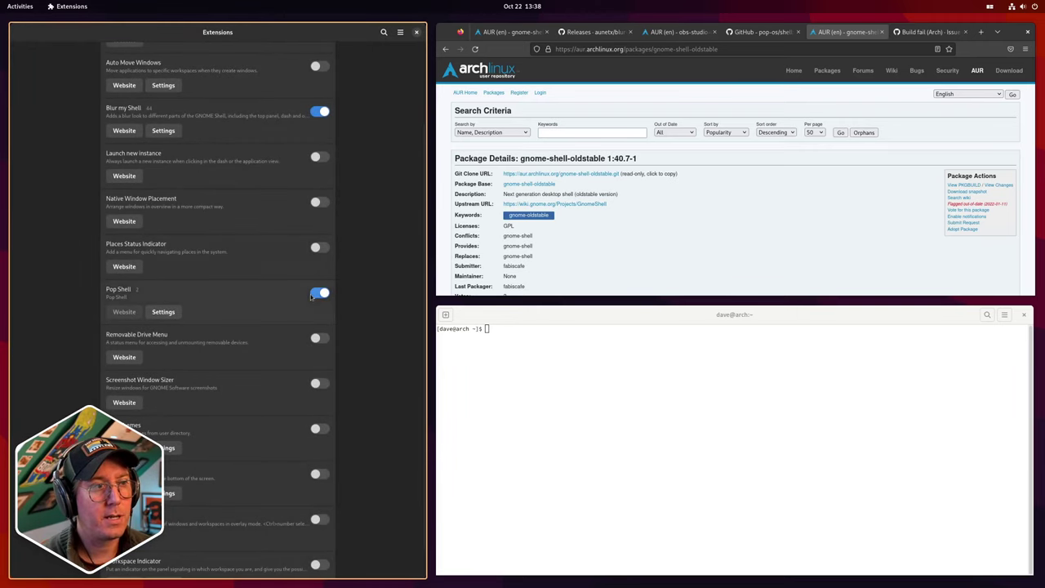
scroll(365, 421, "up", 3)
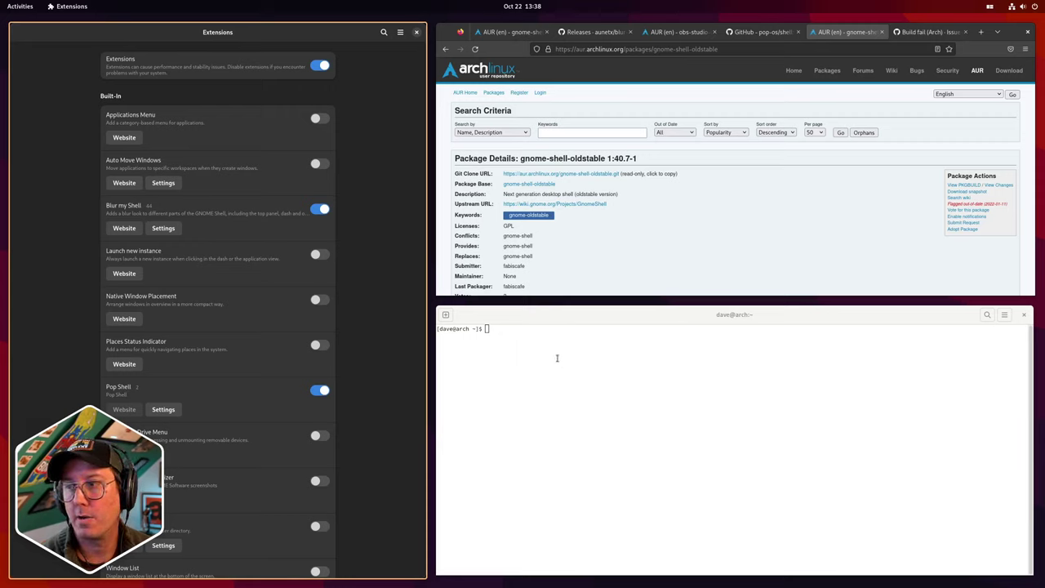
Search the AUR packages for dconf-editor
left_click(557, 357)
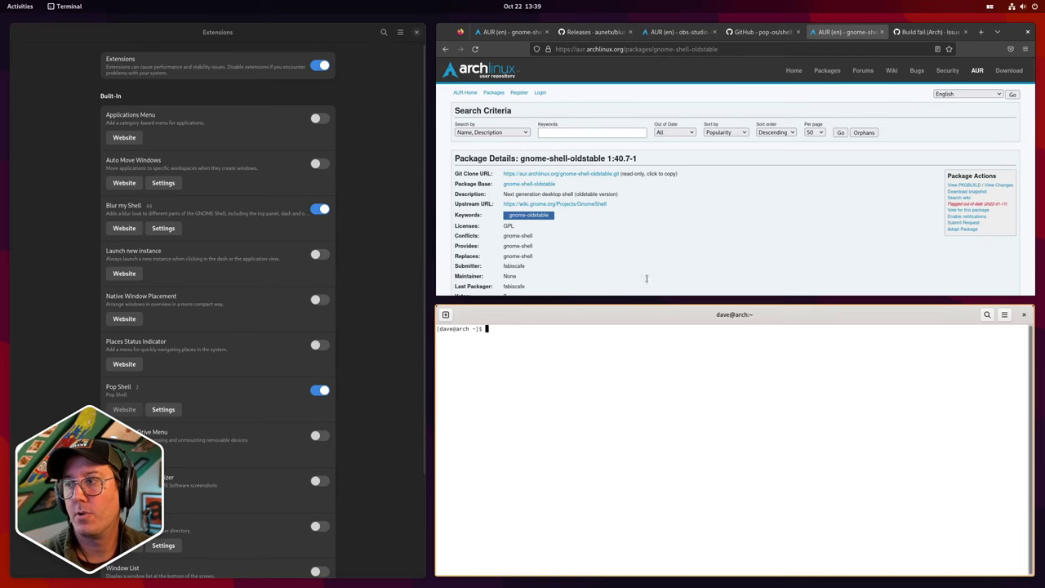
scroll(658, 275, "down", 5)
scroll(658, 275, "down", 1)
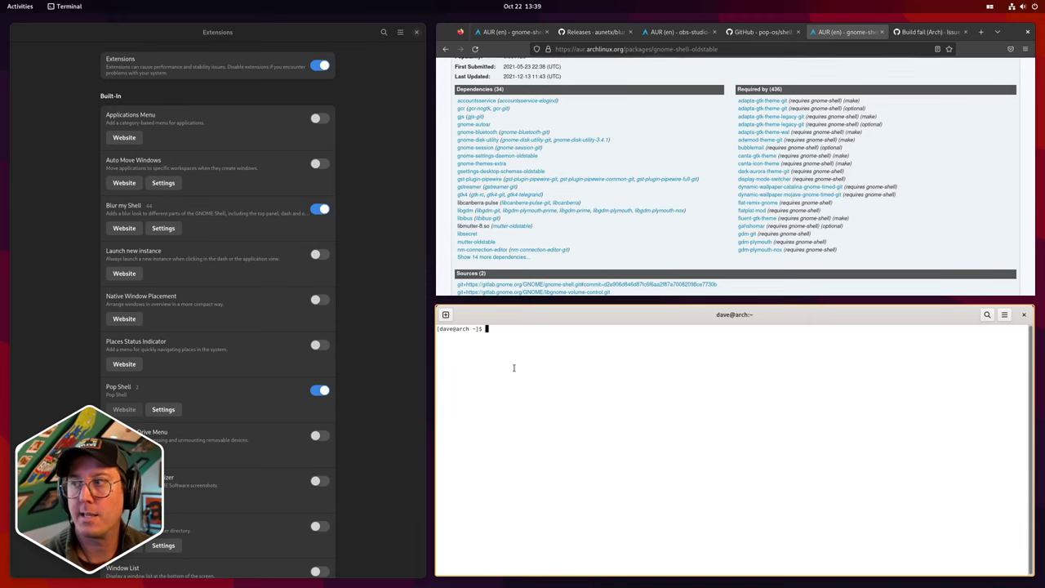
scroll(972, 254, "up", 10)
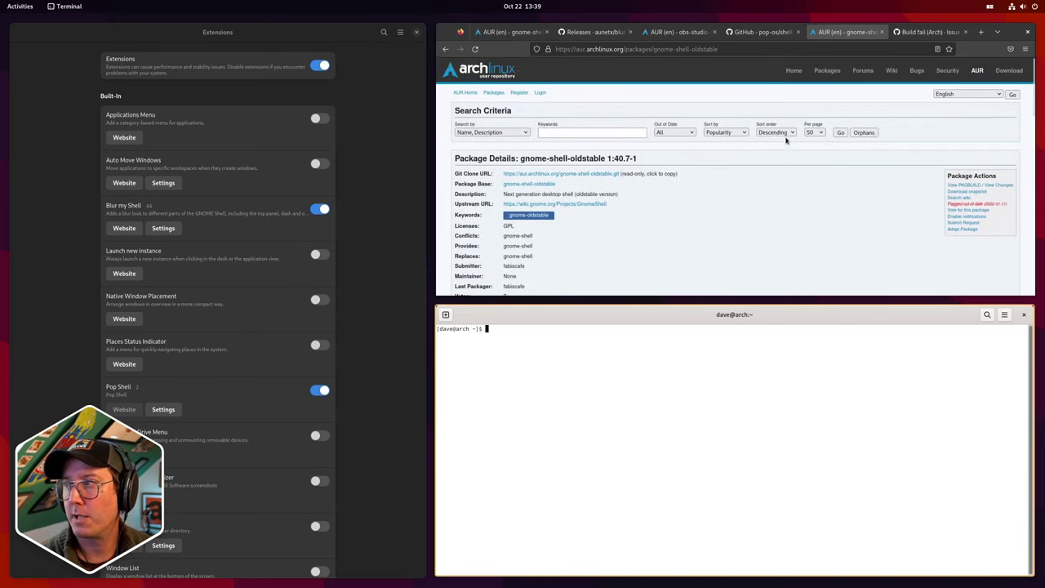
left_click(547, 132)
type("dco")
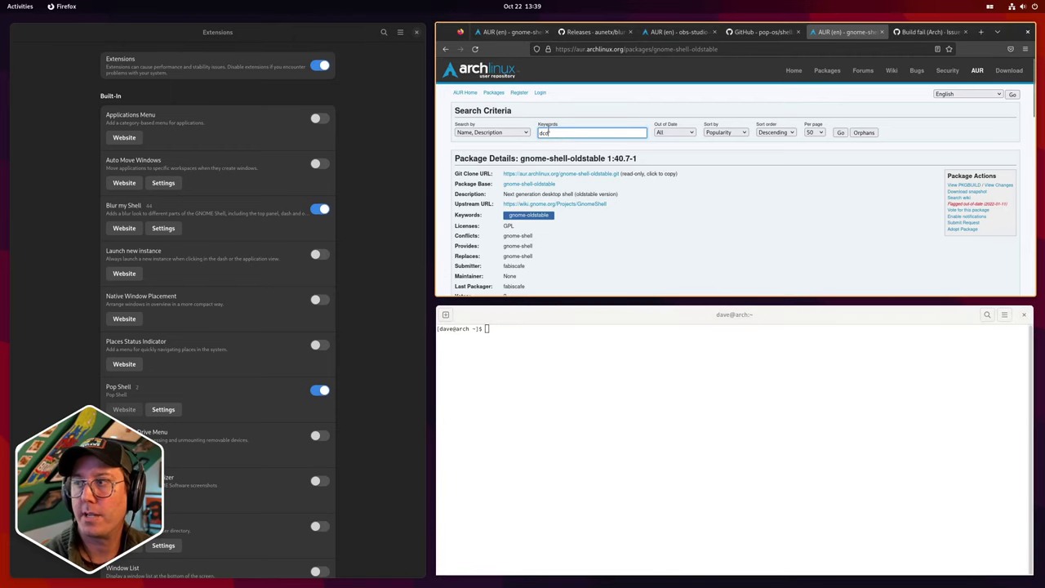
type("nf-")
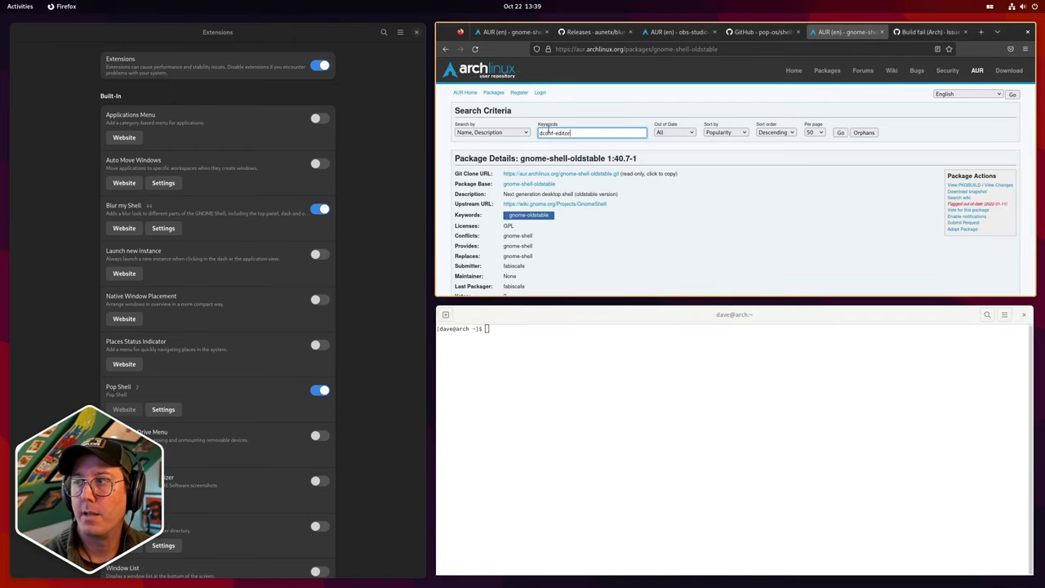
type("editor")
key("Return")
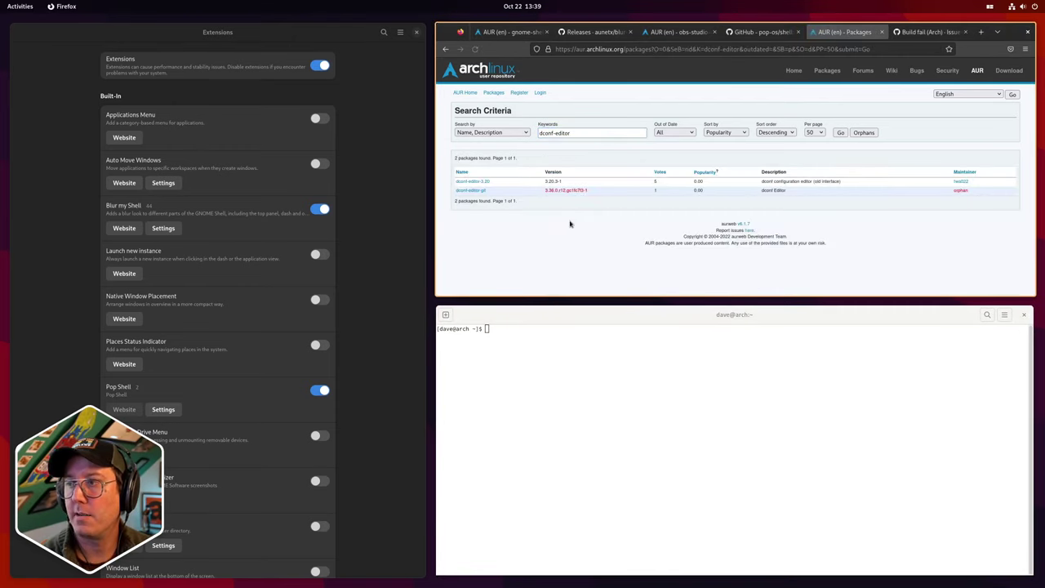
Try to run dconf-editor from Terminal, and look up the dconf binary's path with which dconf
left_click(522, 336)
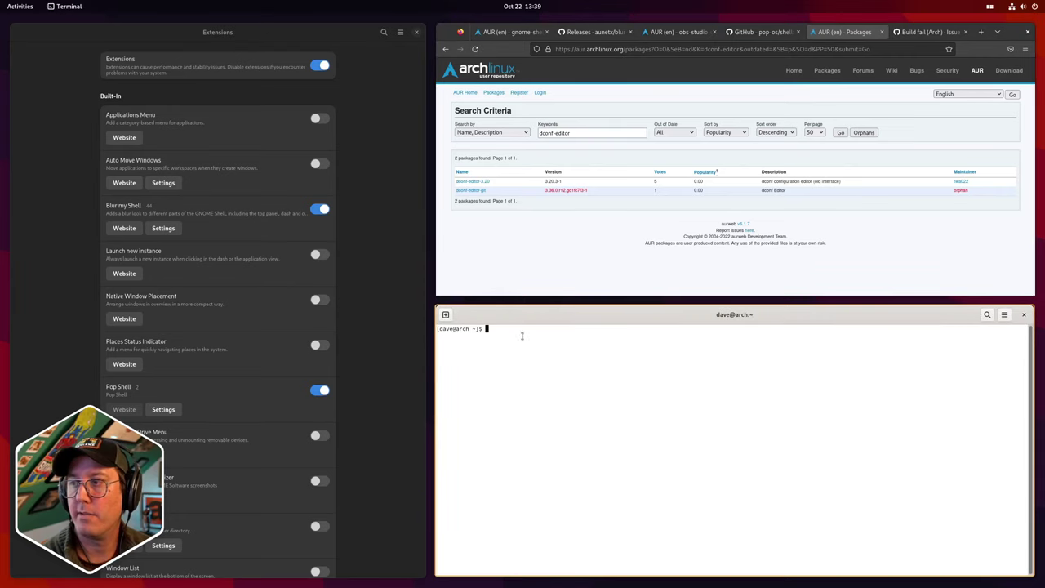
type("d")
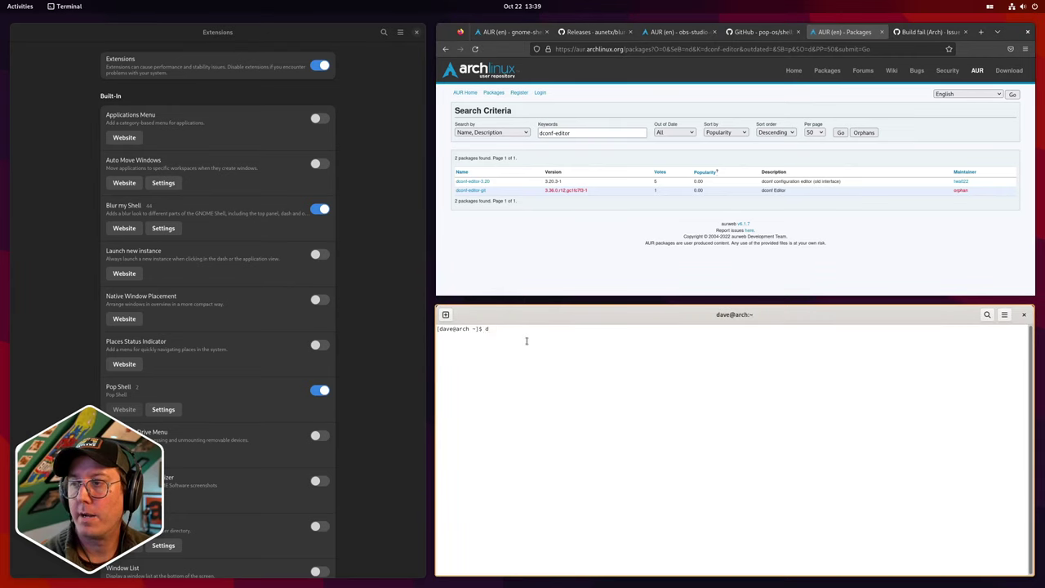
type("conf")
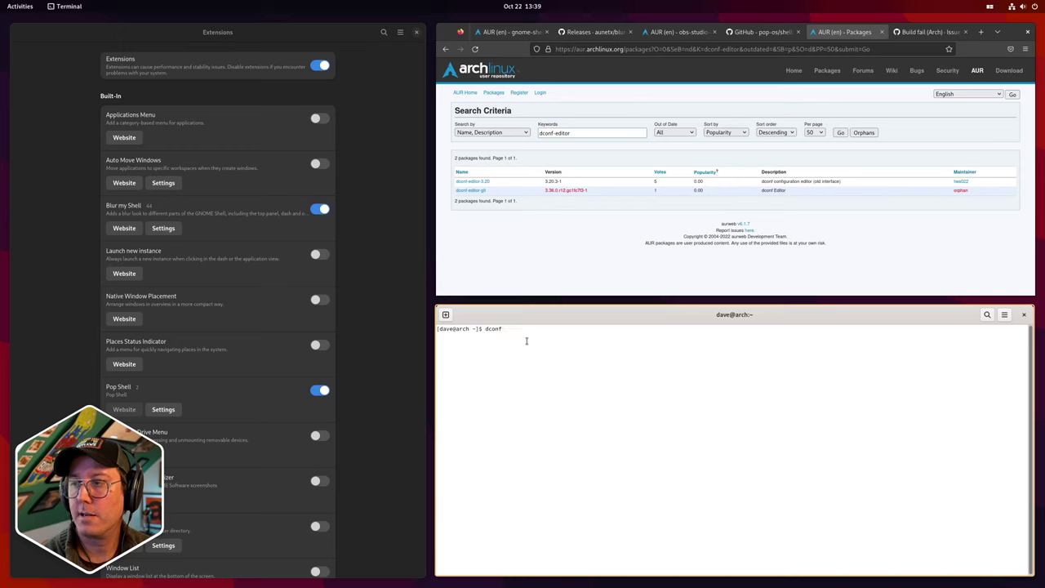
type("-editor")
key("Return")
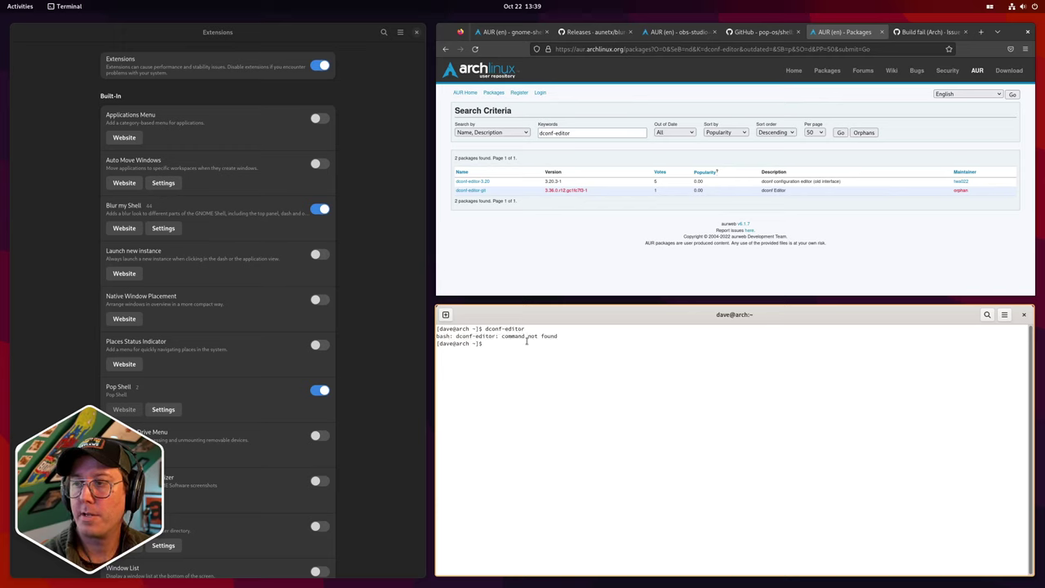
type("which ")
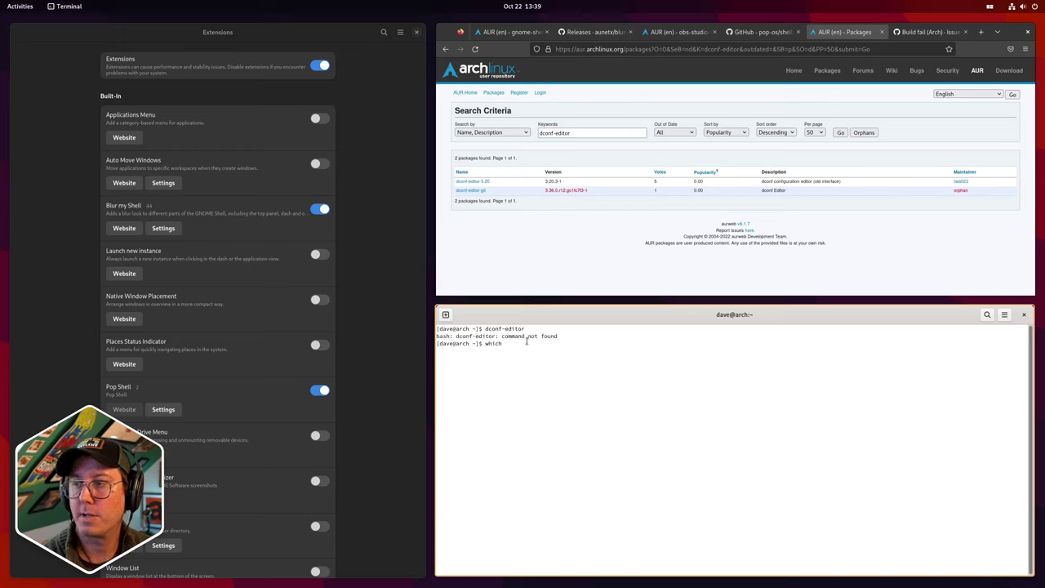
type("dconf")
key("Return")
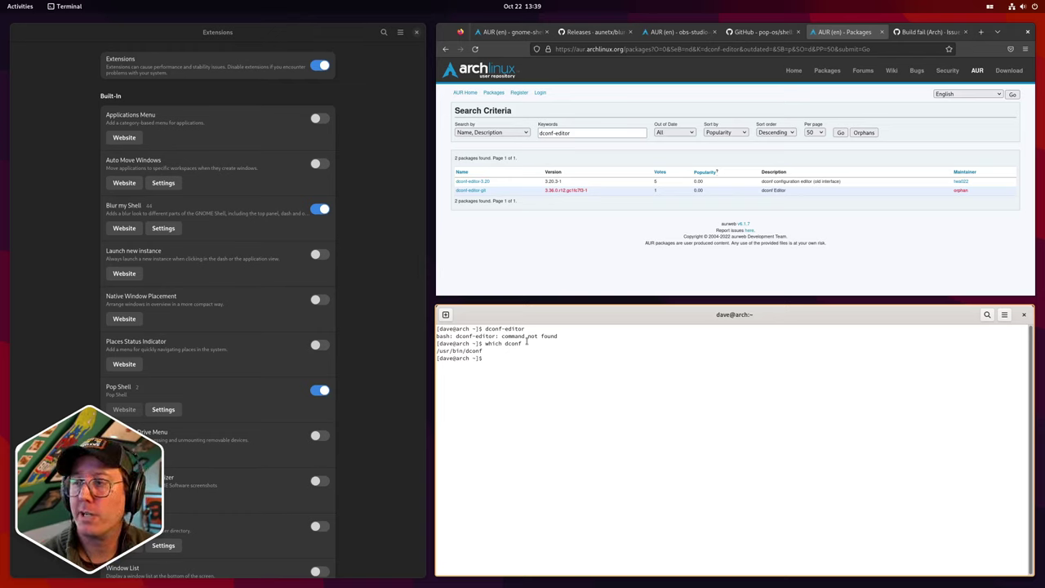
Install dconf-editor with yay -S dconf-editor, entering the sudo password and accepting the installation
type("yay -S")
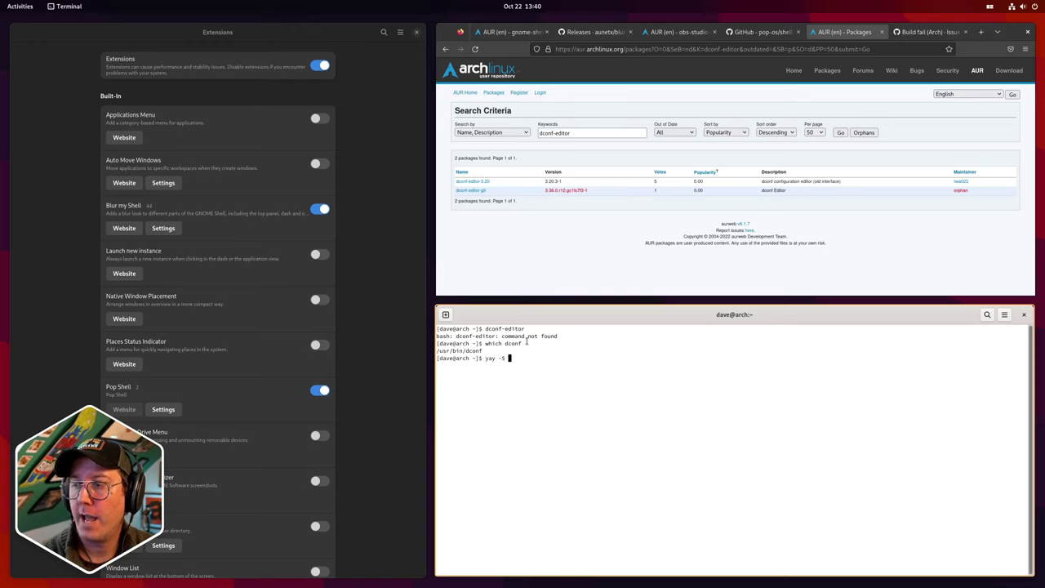
type(" dconf")
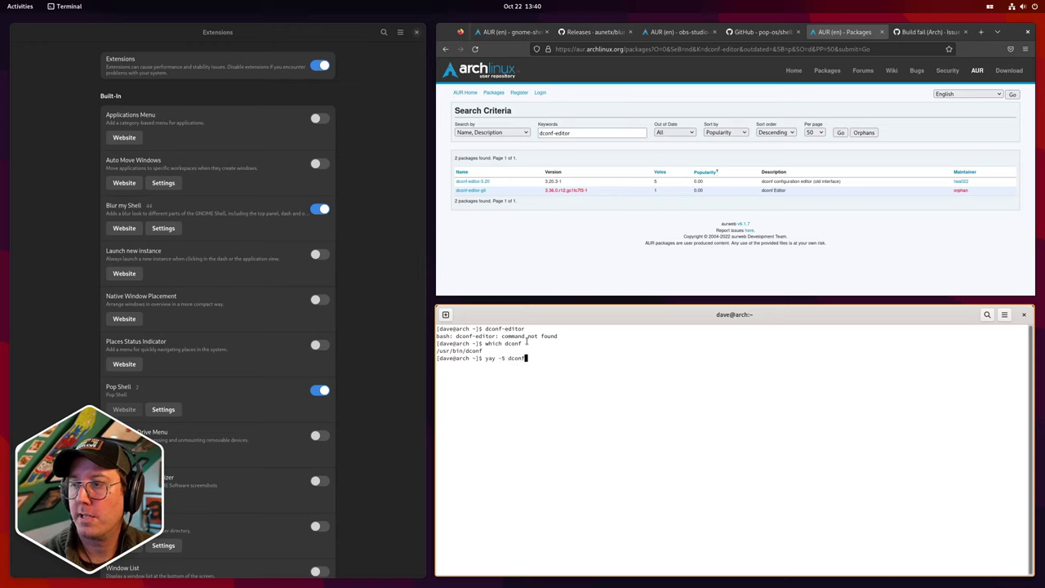
type("-editor")
key("Return")
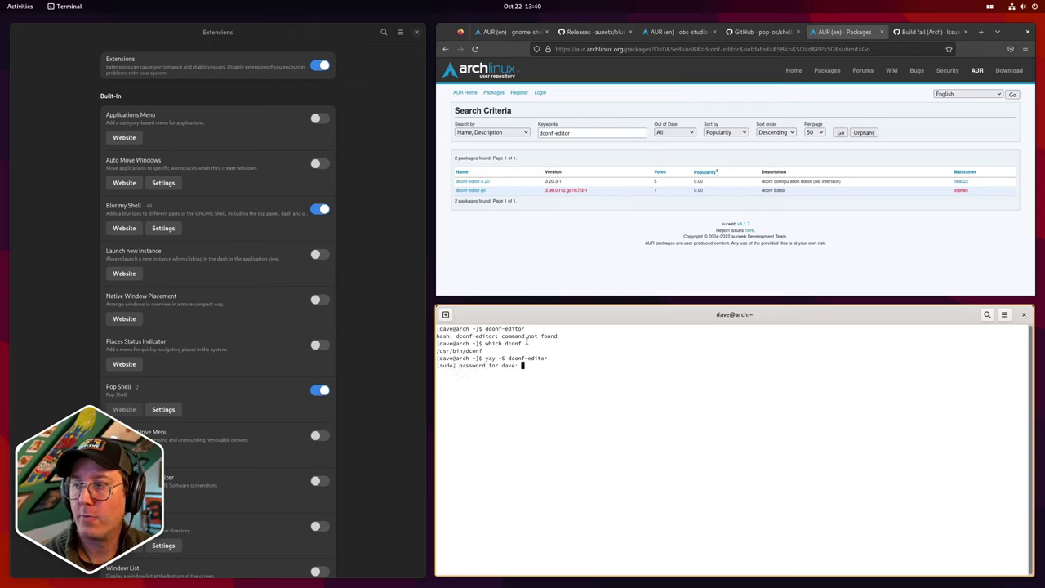
key("Return")
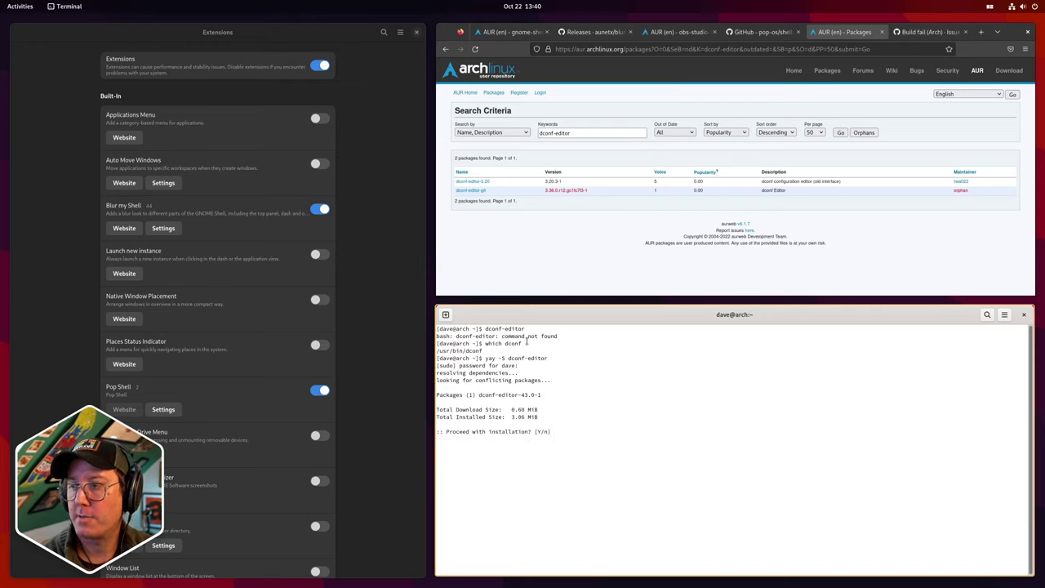
key("Return")
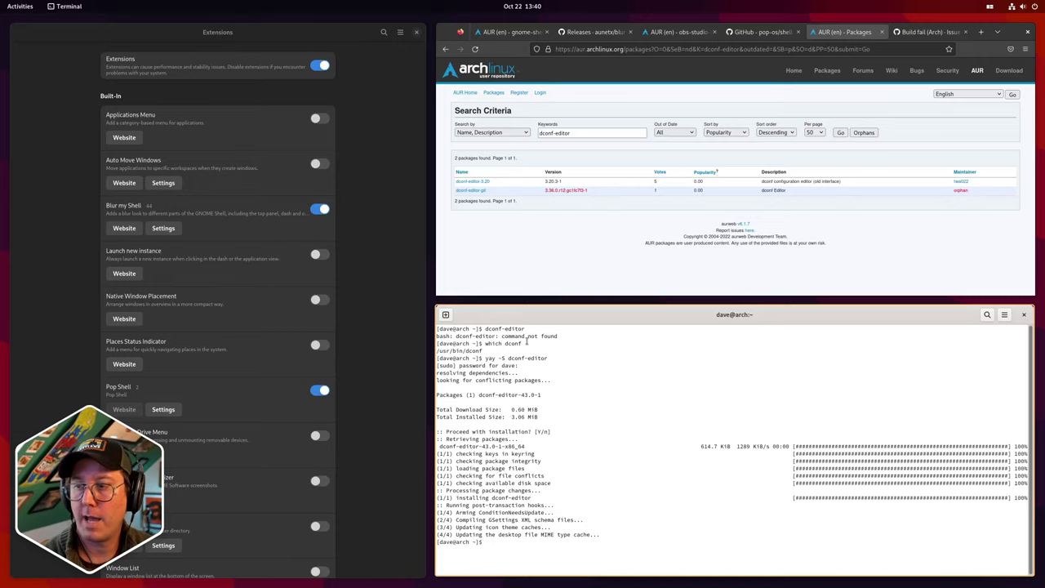
Find dconf Editor by searching the installed applications for dco, and launch it
key("super")
type("d")
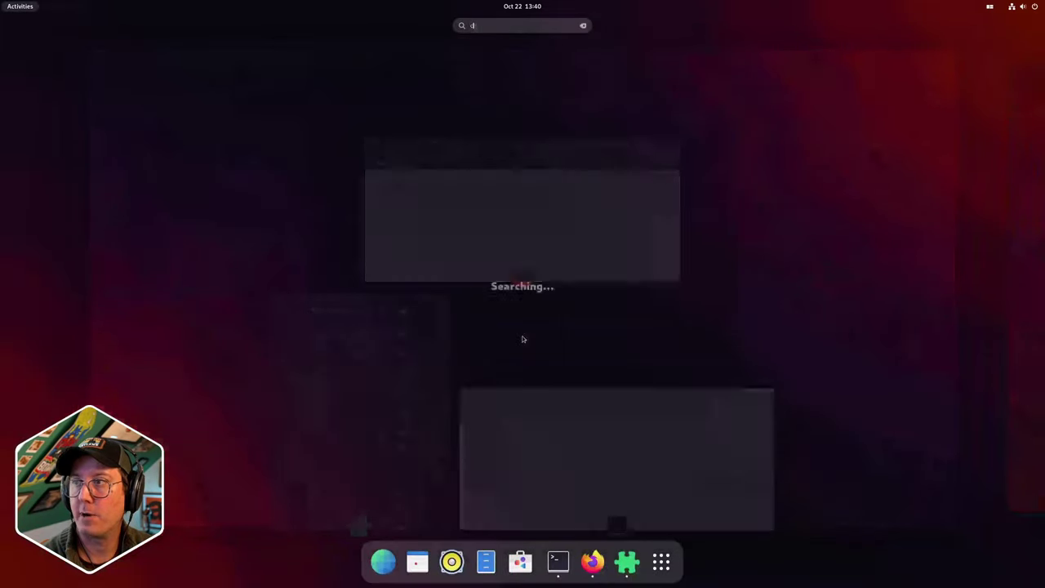
type("co")
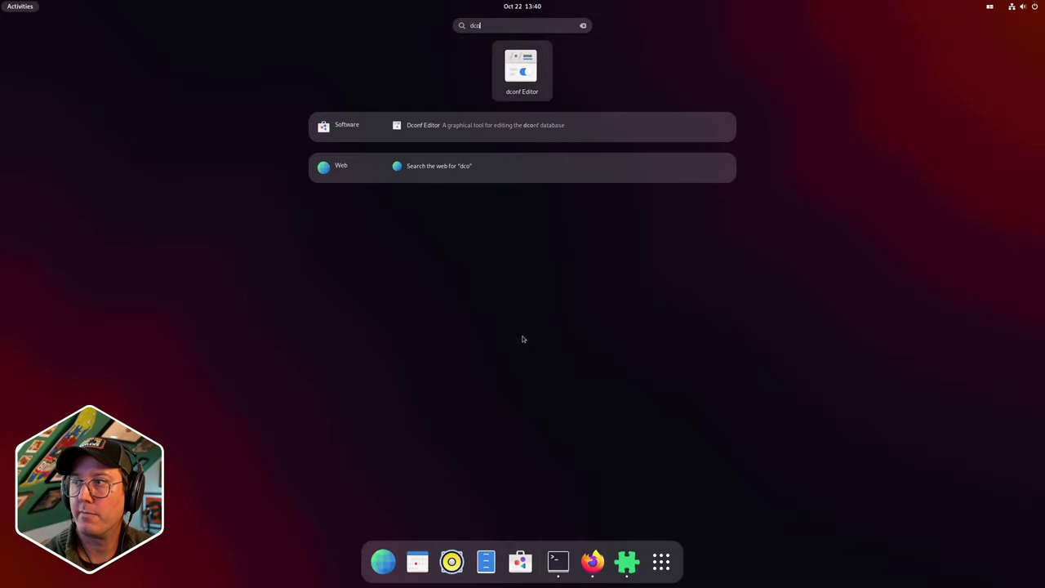
key("Return")
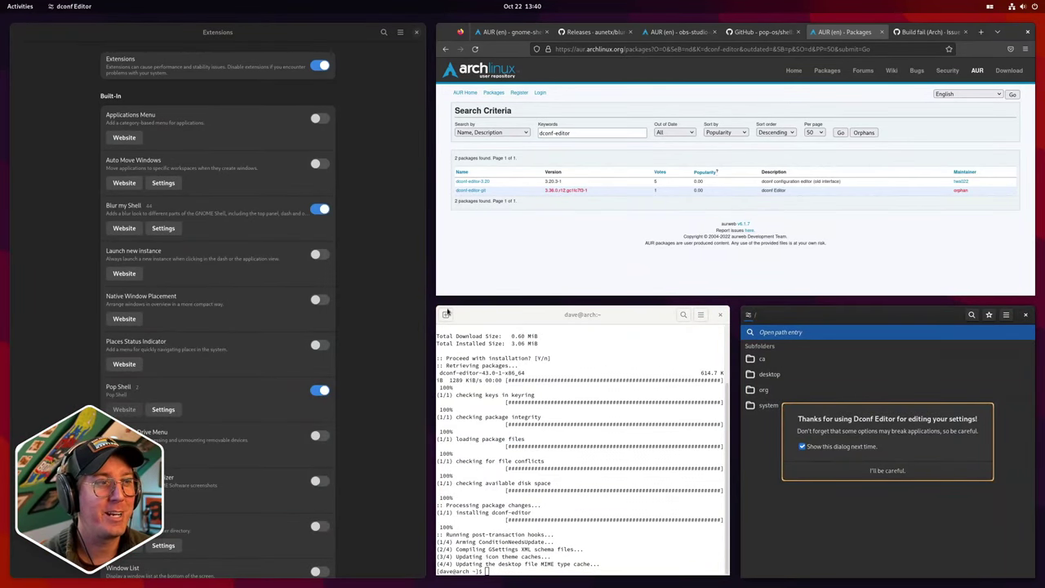
Turn off Pop Shell's Tile Windows to dismiss dconf Editor's startup warning, and turn Tile Windows back on
left_click(990, 7)
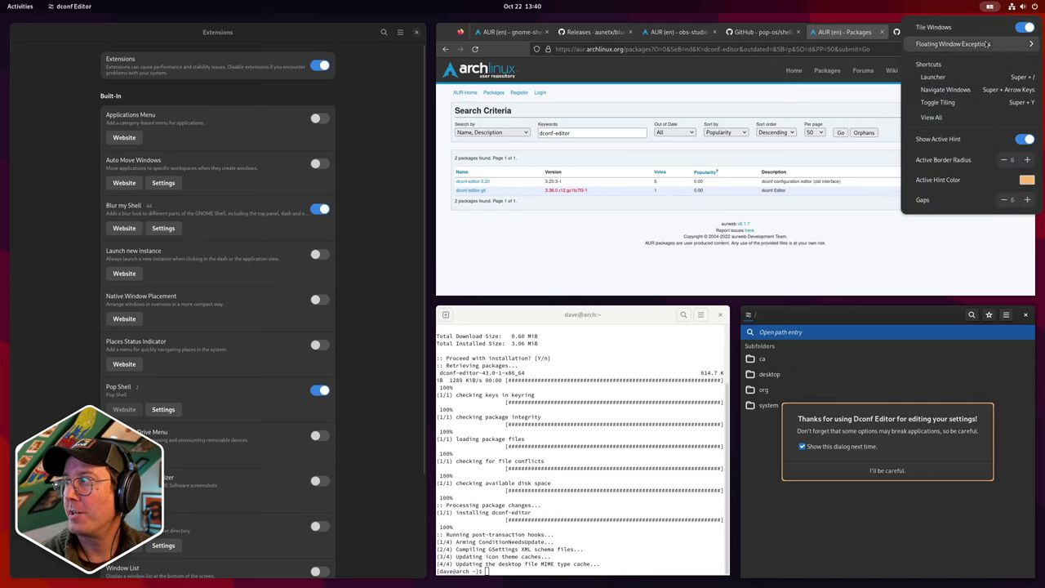
left_click(1026, 28)
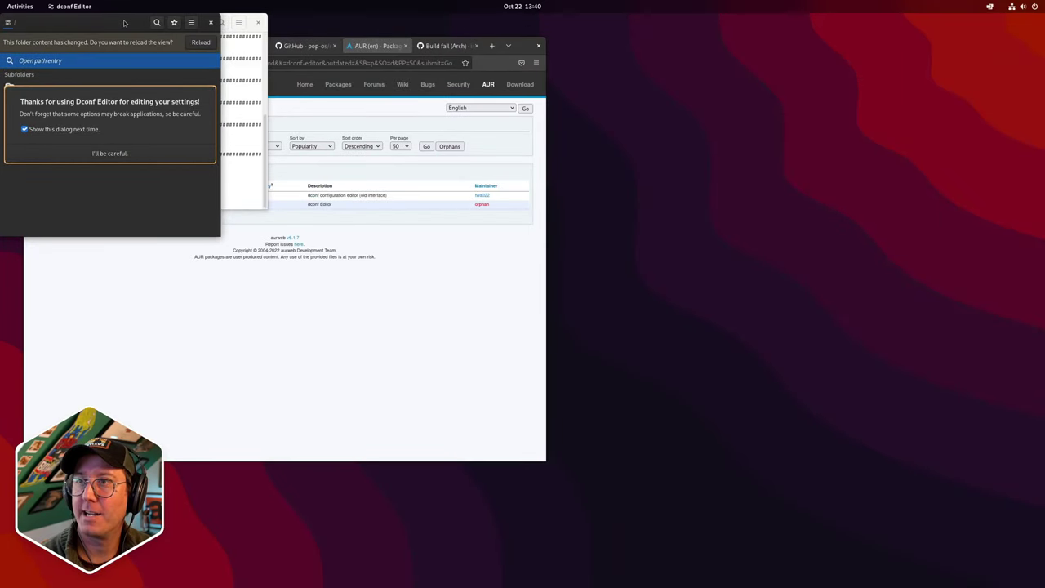
left_click(118, 154)
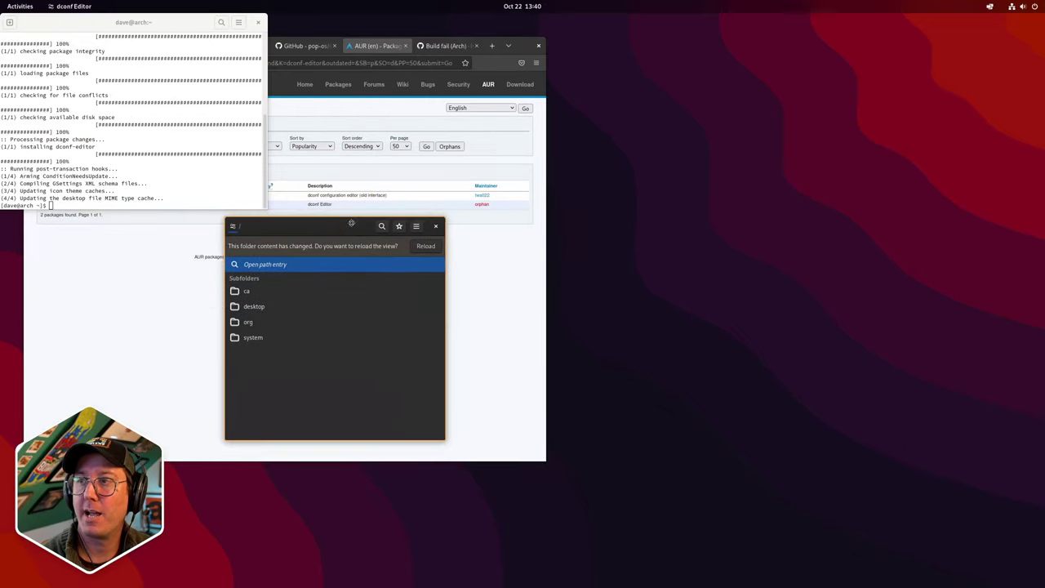
left_click(990, 7)
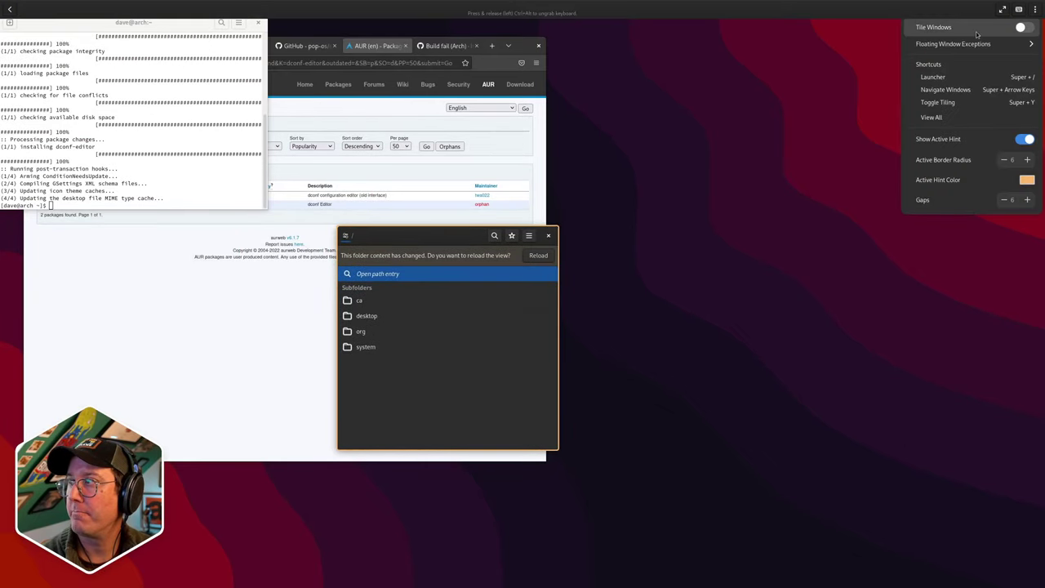
left_click(1019, 28)
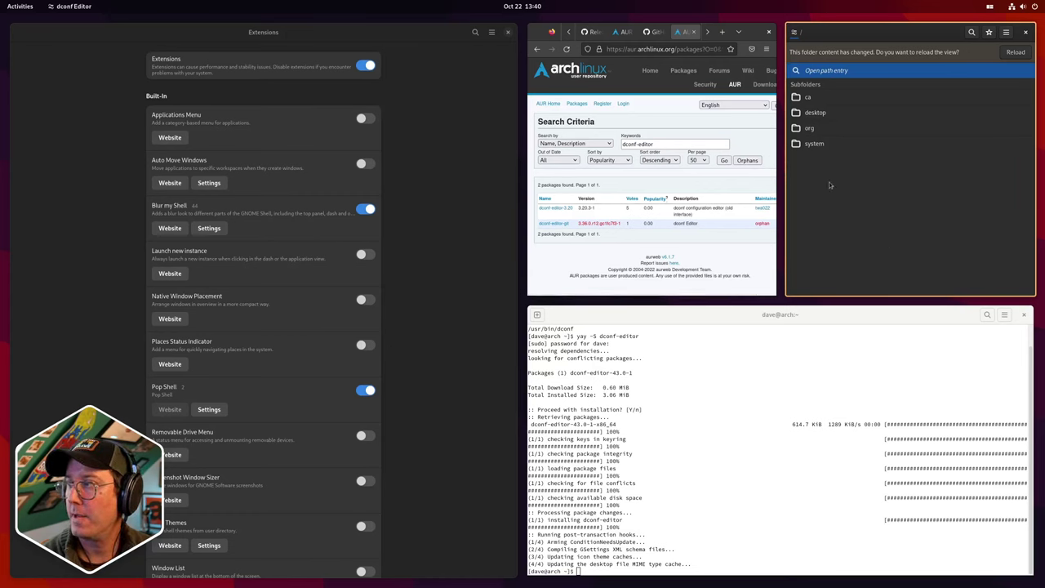
Close the Extensions window and reload dconf Editor's changed folder view
left_click(508, 33)
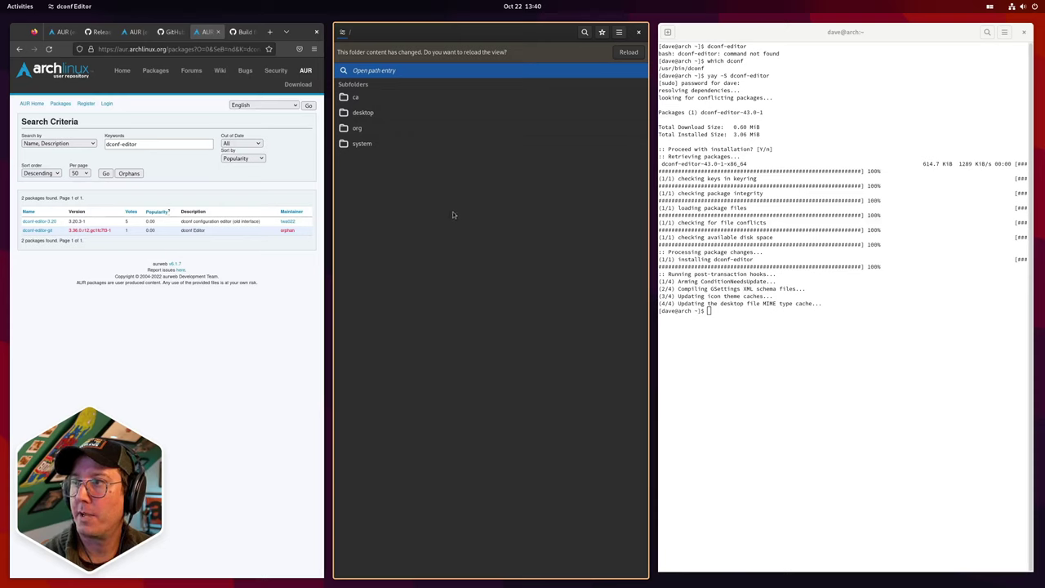
left_click(627, 52)
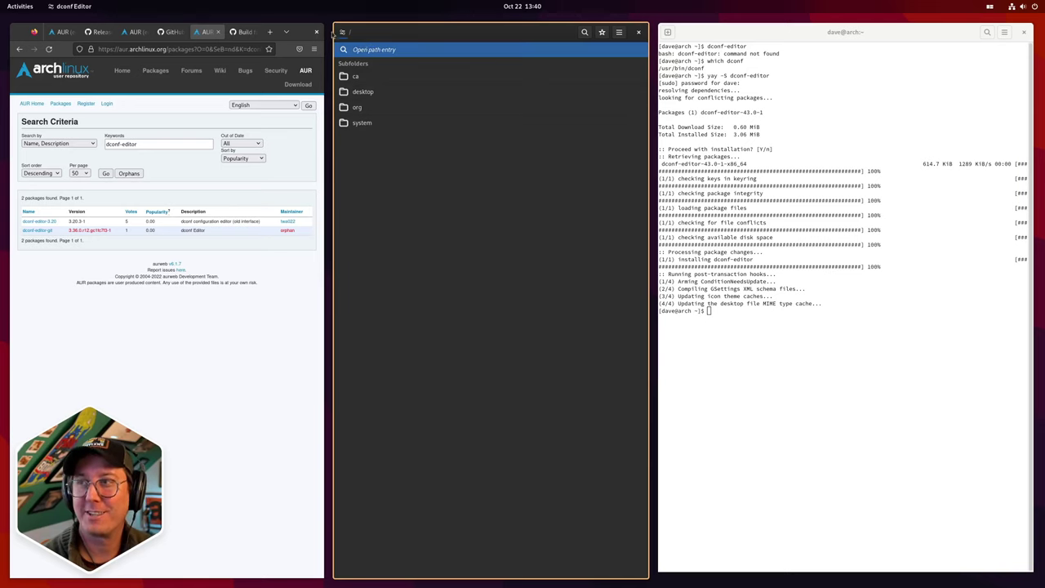
Browse to /org/gnome/terminal/legacy/ to view the terminal settings, and return to the org folder
left_click(359, 107)
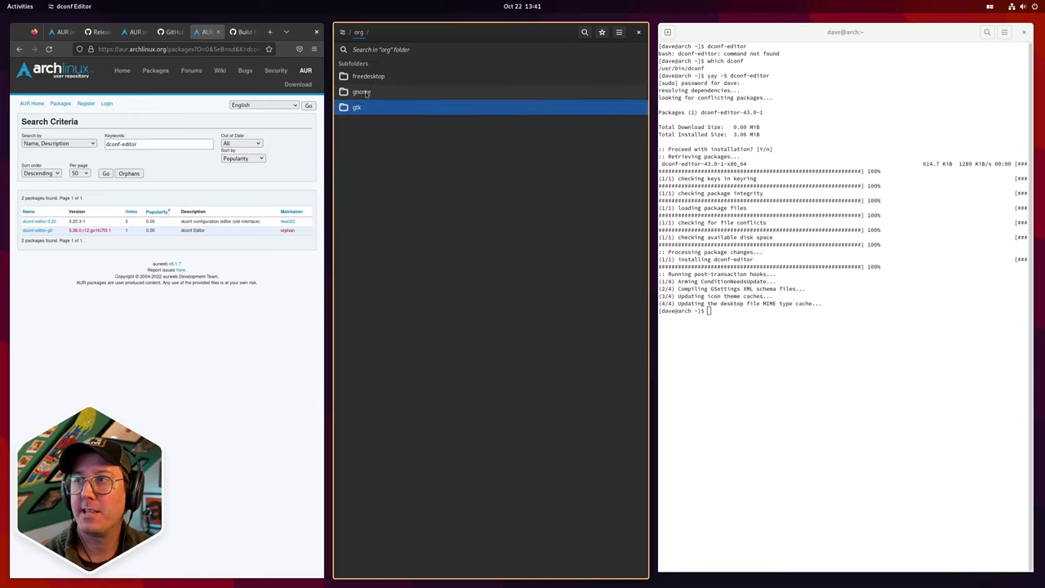
left_click(365, 93)
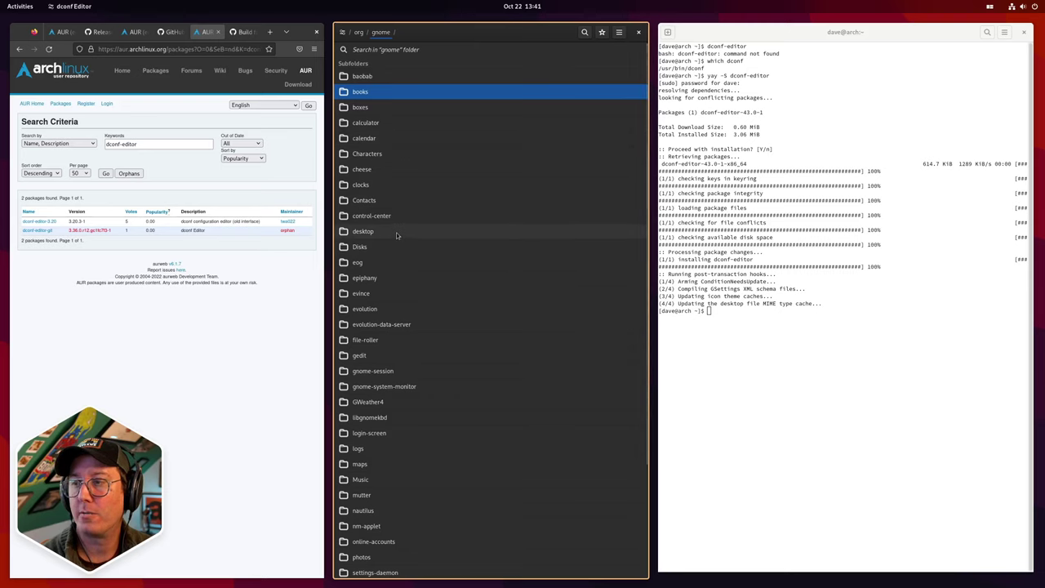
scroll(397, 237, "down", 4)
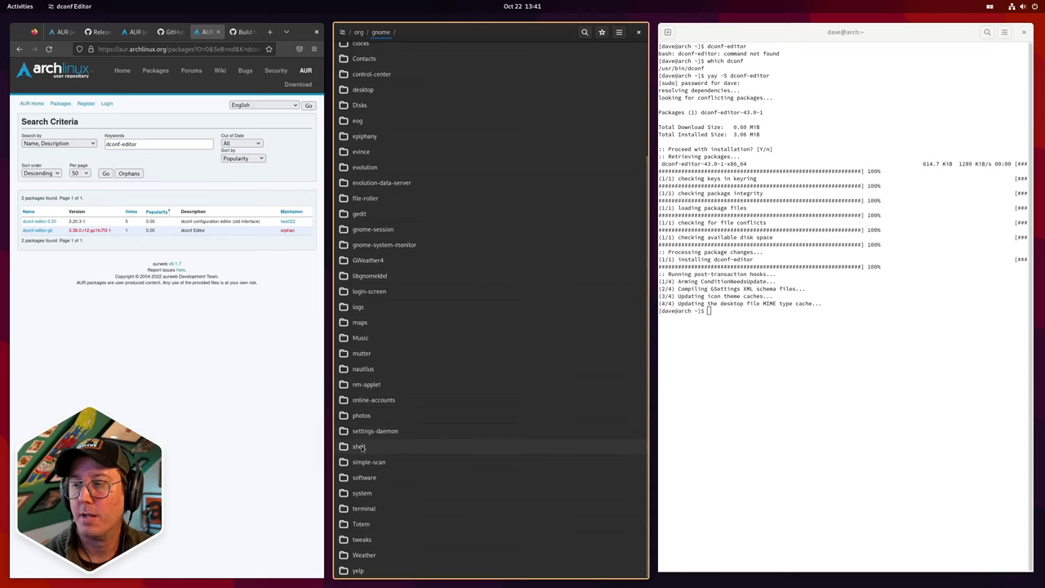
left_click(364, 510)
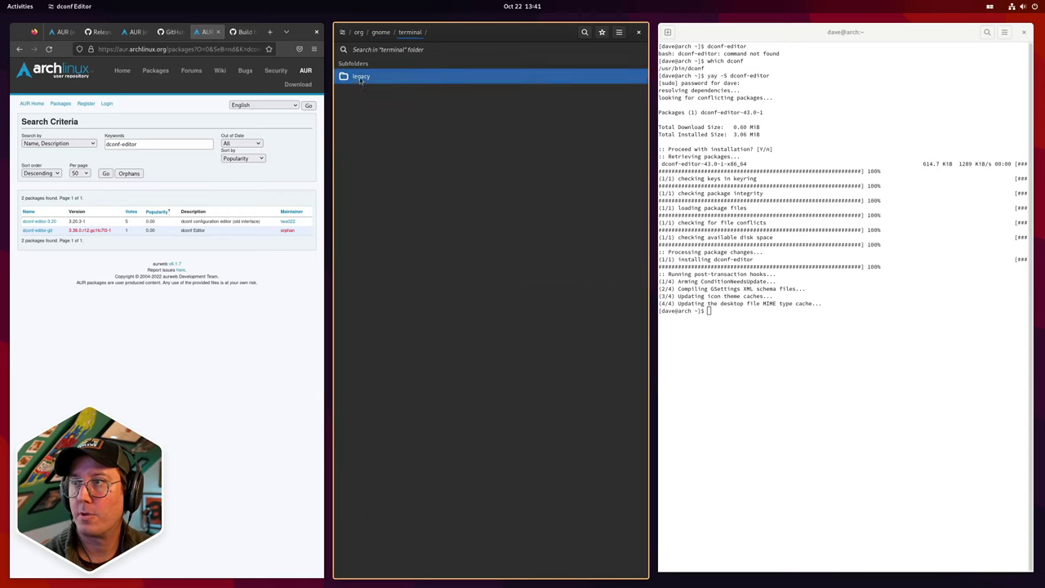
key("Return")
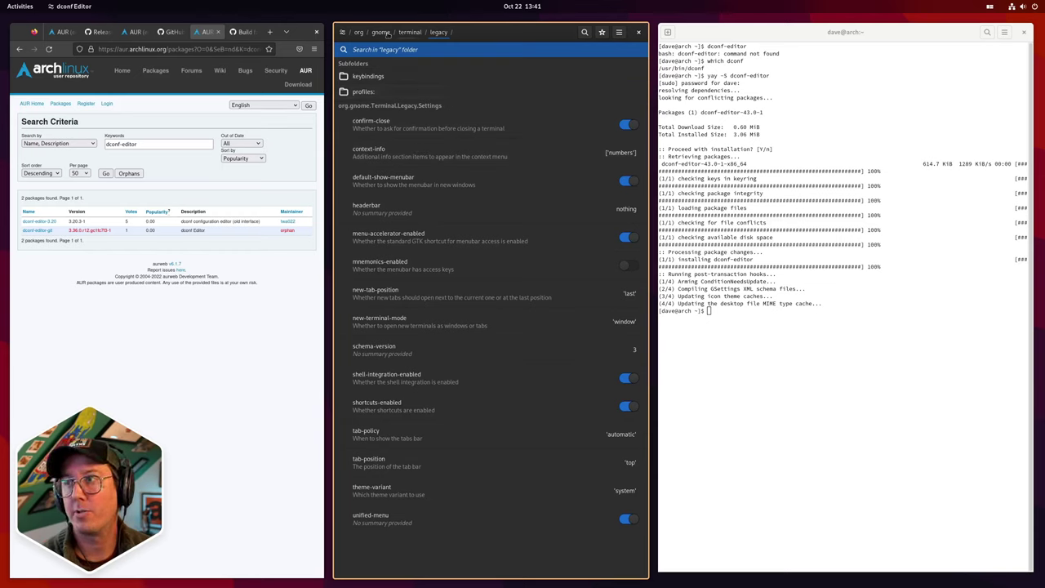
left_click(359, 32)
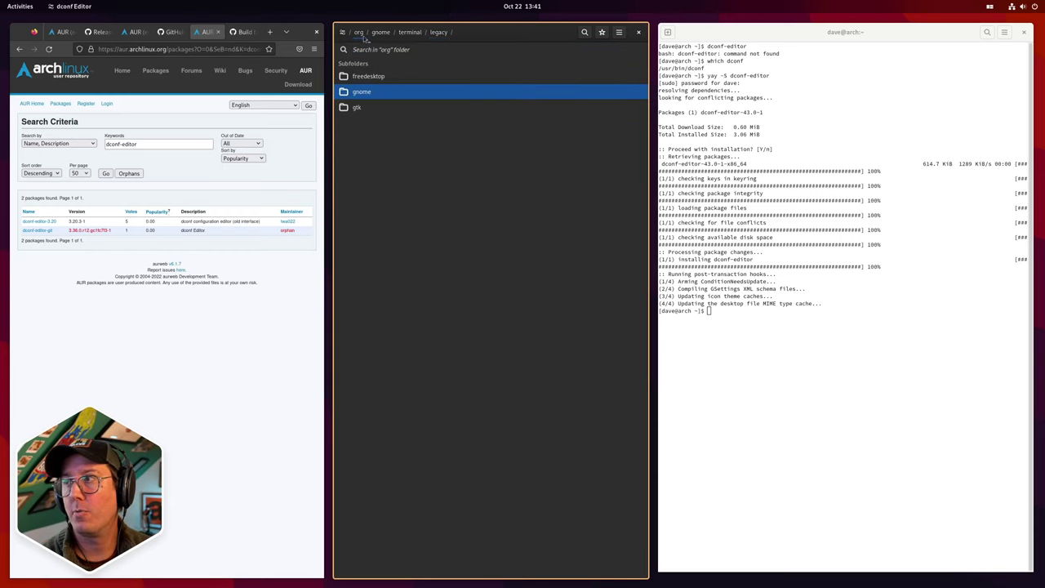
Search for pop- and open the /org/gnome/shell/extensions/pop-shell/ folder
left_click(586, 32)
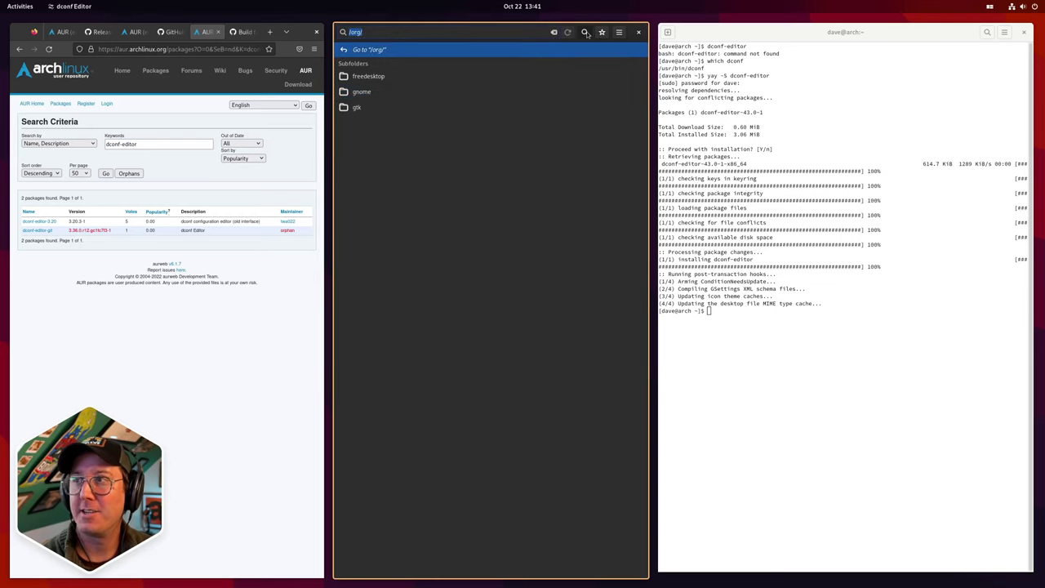
type("pop-")
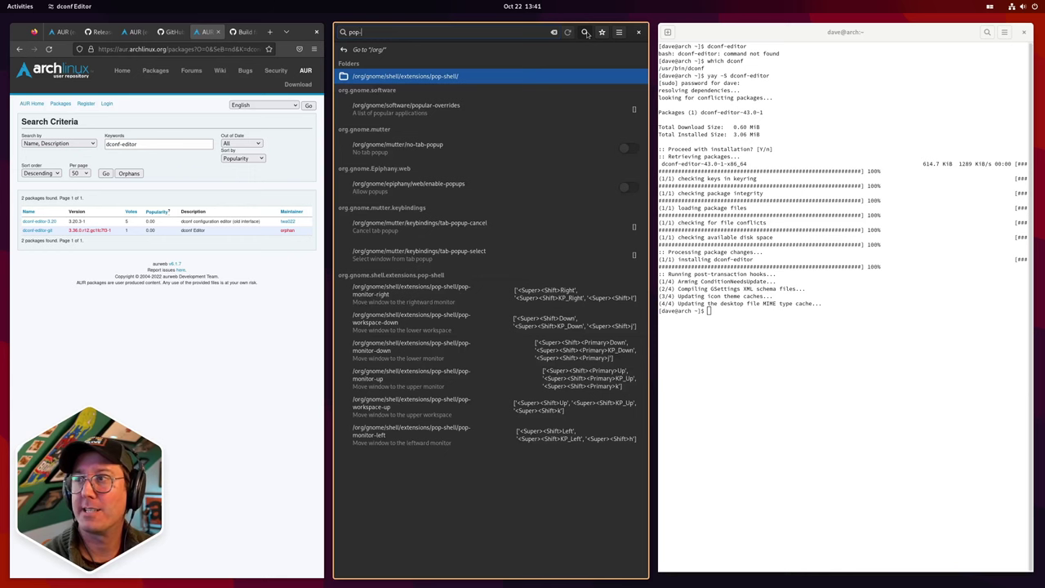
key("Return")
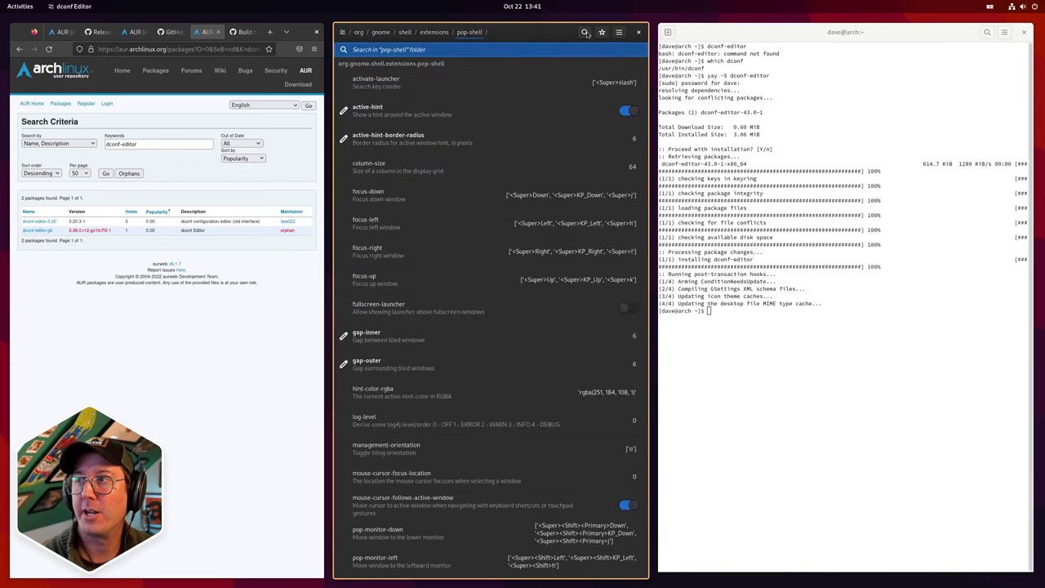
Review the pop-shell settings, from window focus and gaps to the tiling and window-movement shortcuts
scroll(469, 222, "down", 1)
scroll(469, 221, "up", 3)
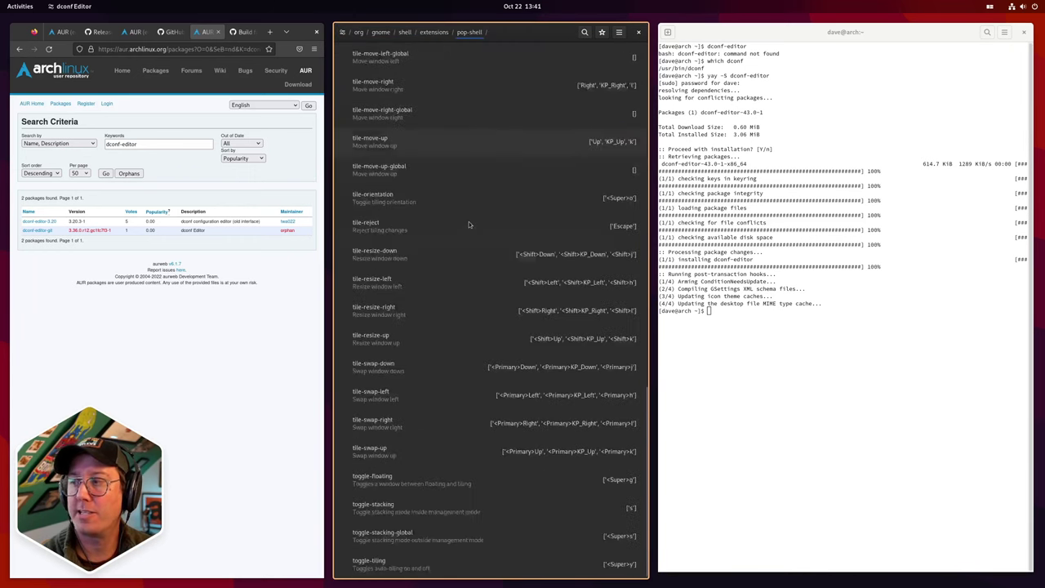
scroll(469, 219, "up", 3)
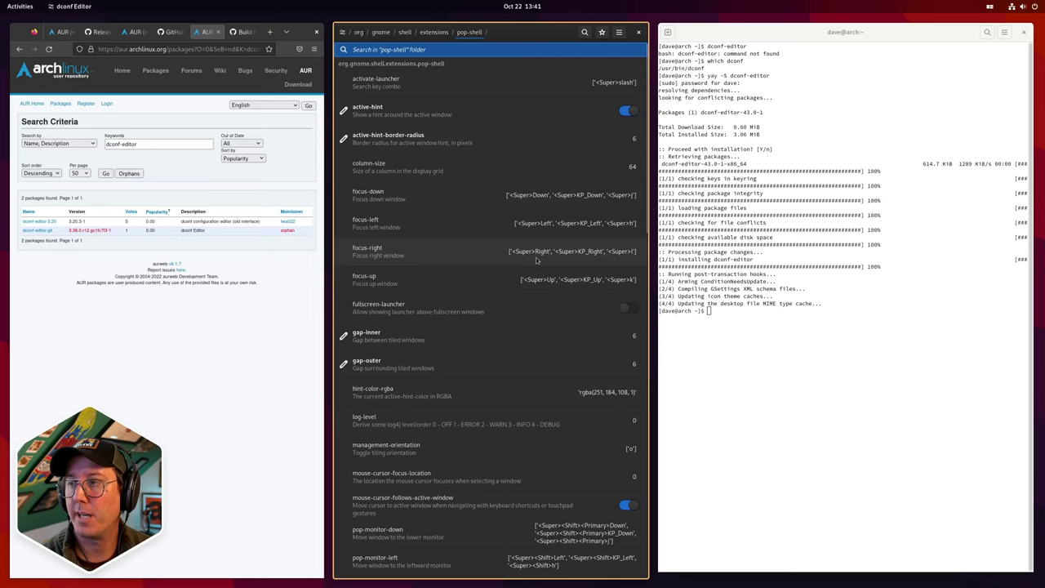
scroll(458, 284, "down", 5)
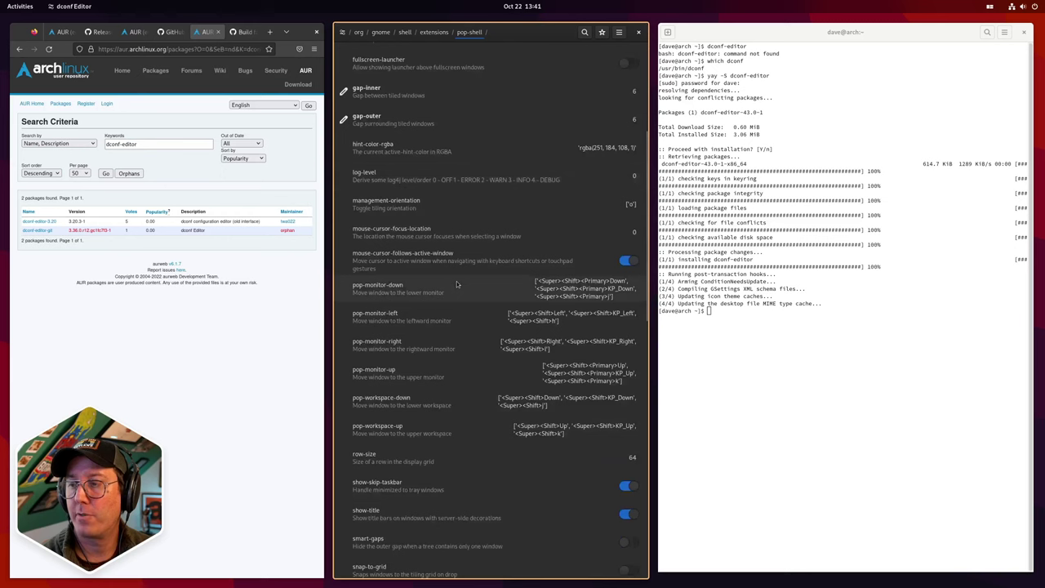
scroll(415, 370, "down", 5)
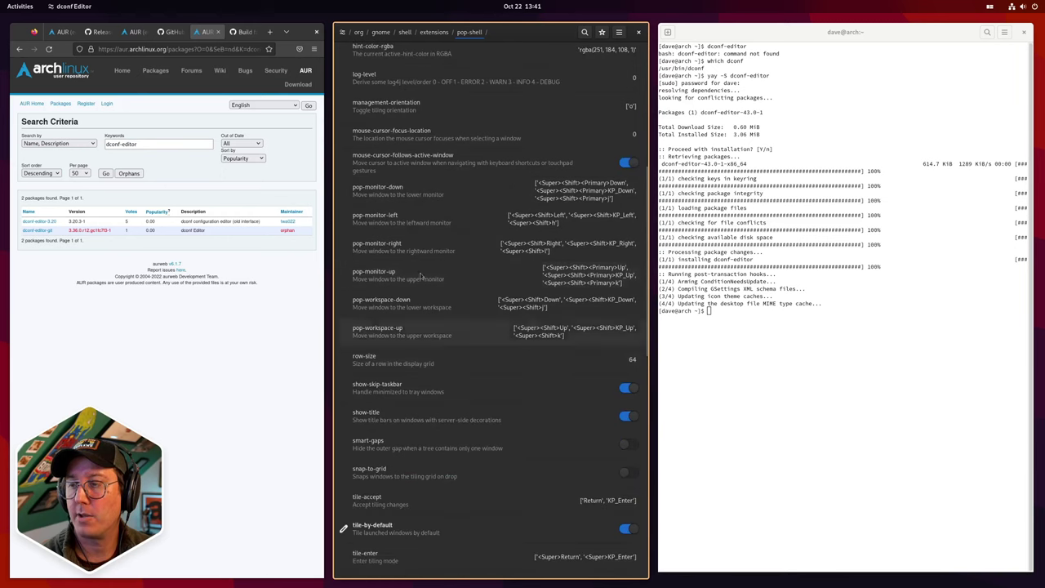
scroll(412, 297, "down", 3)
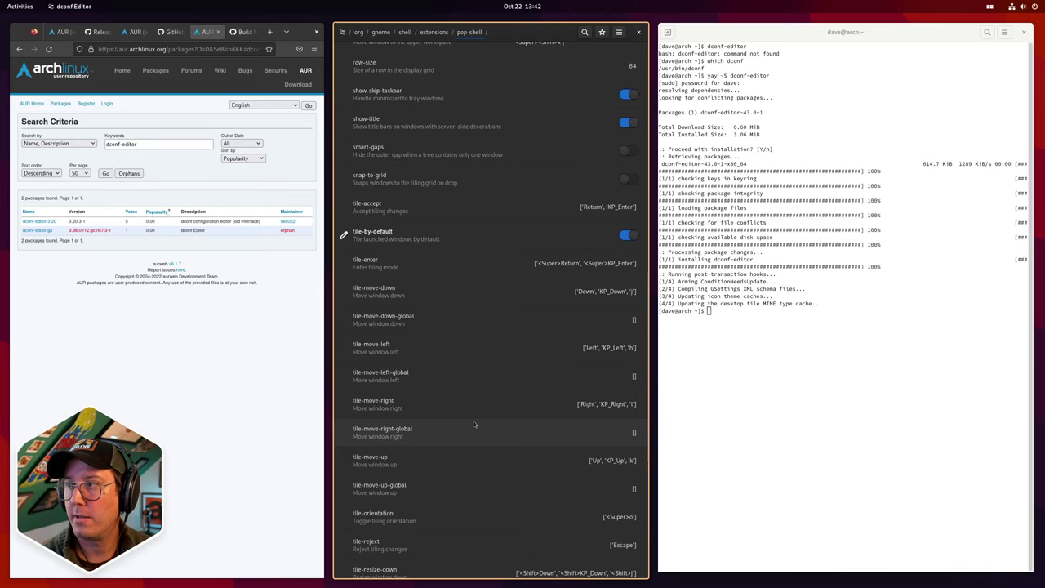
scroll(474, 424, "up", 5)
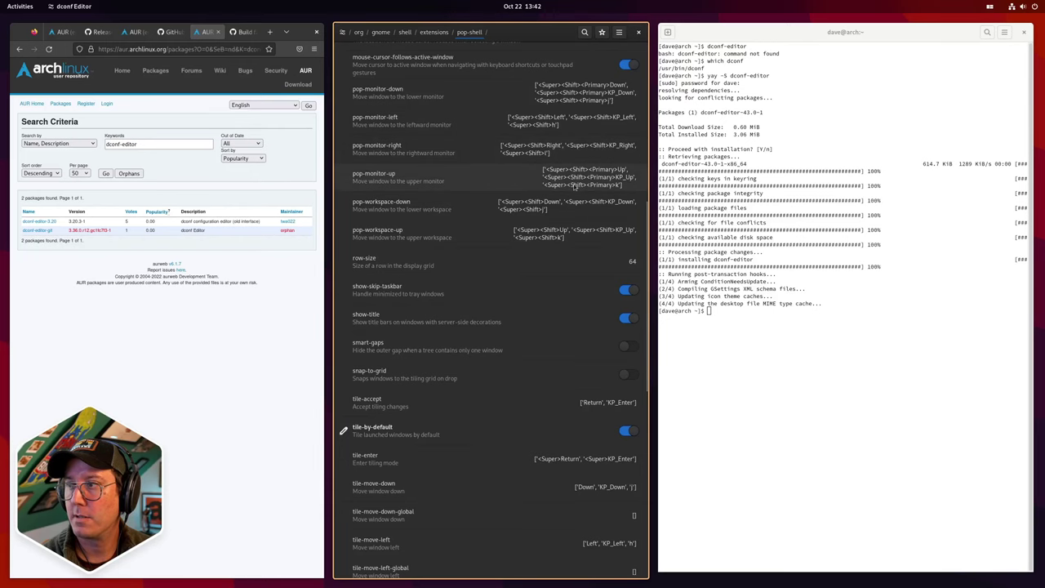
scroll(570, 191, "down", 5)
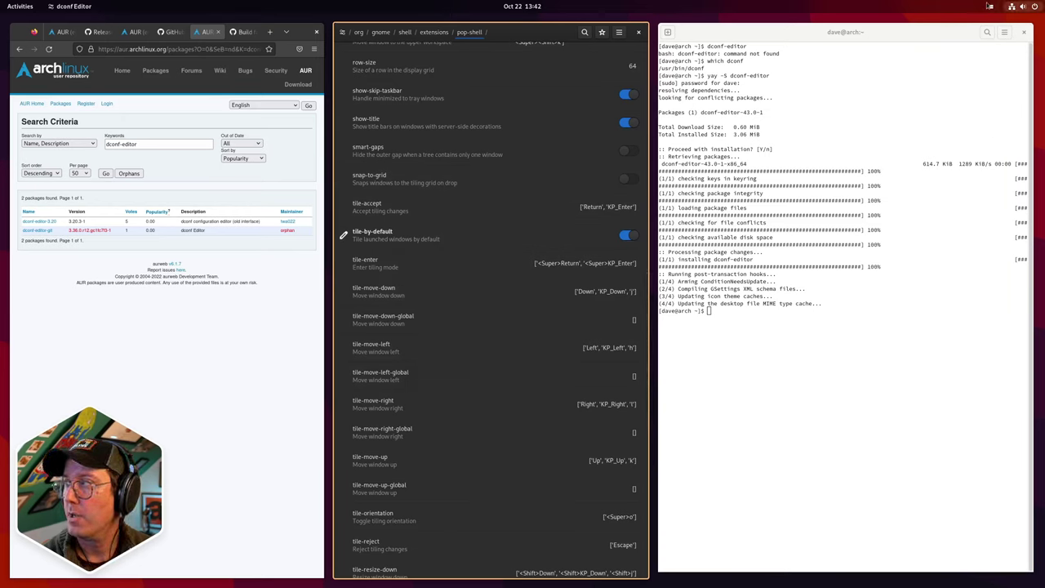
Open Pop Shell's keyboard shortcuts overview, read through its window, display and workspace shortcuts, and close it
left_click(990, 6)
left_click(931, 116)
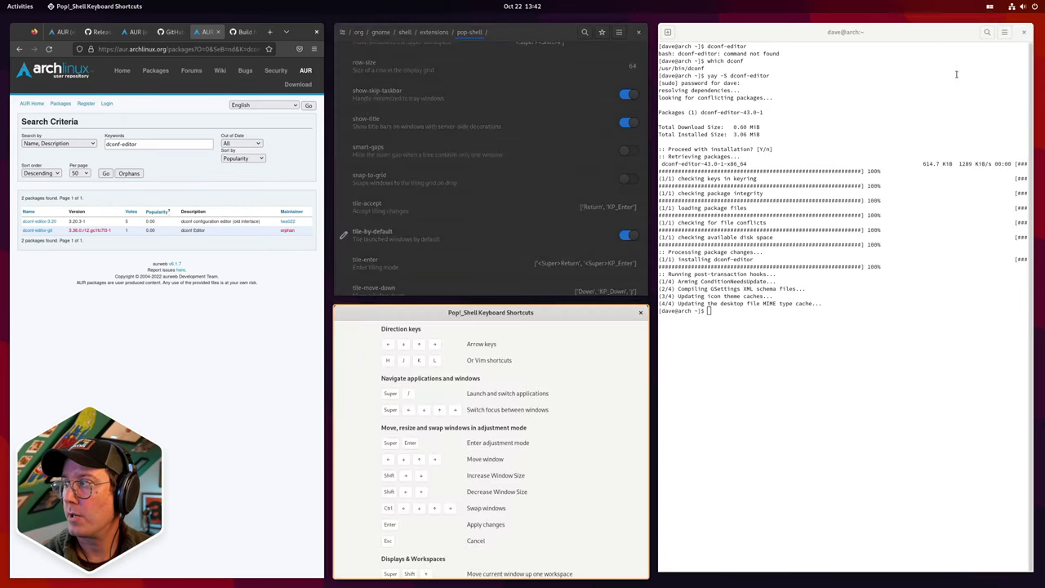
scroll(508, 379, "down", 2)
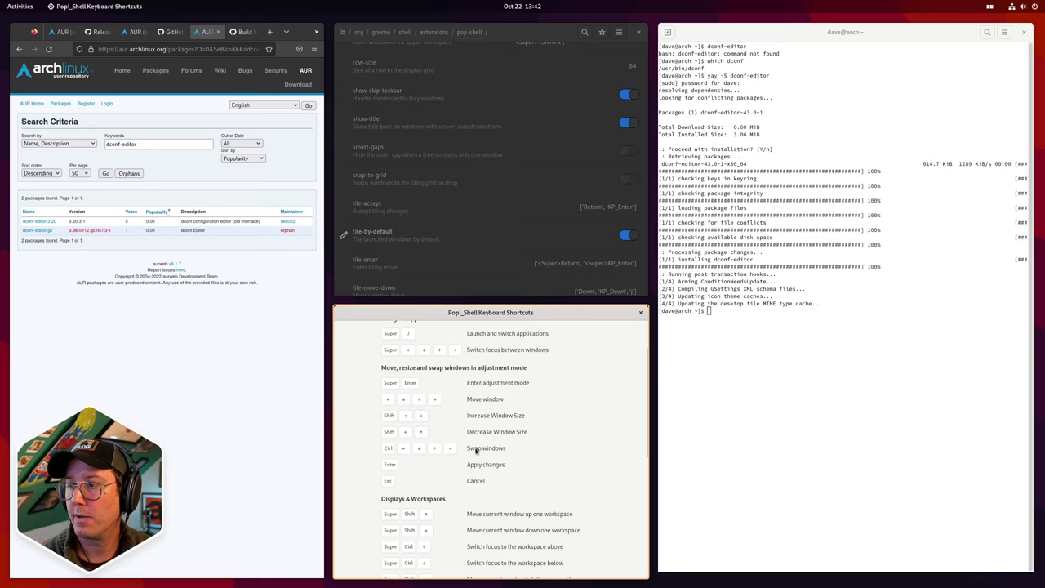
scroll(474, 396, "up", 2)
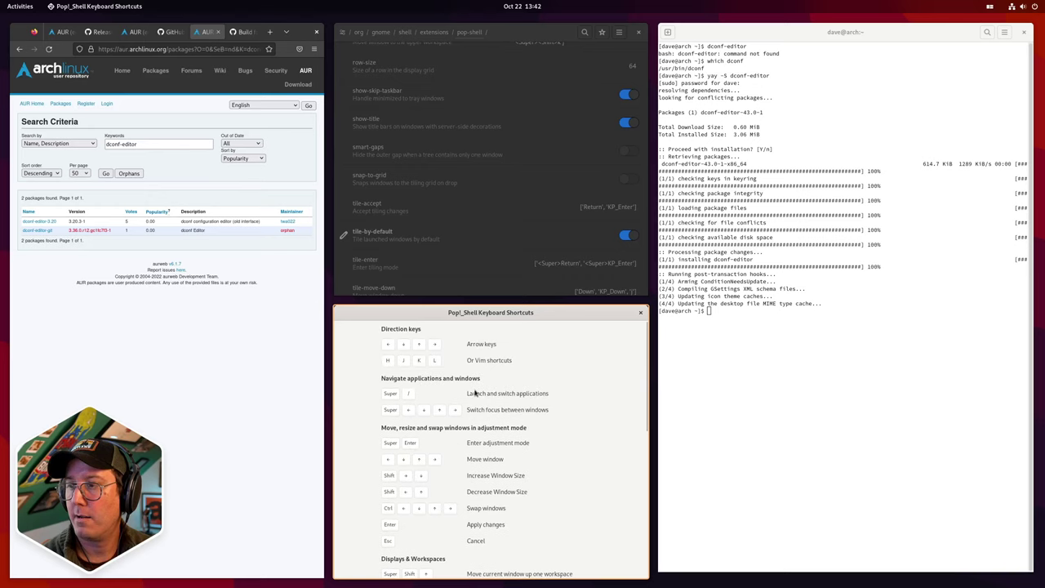
scroll(475, 394, "down", 5)
scroll(475, 396, "down", 3)
scroll(458, 417, "up", 1)
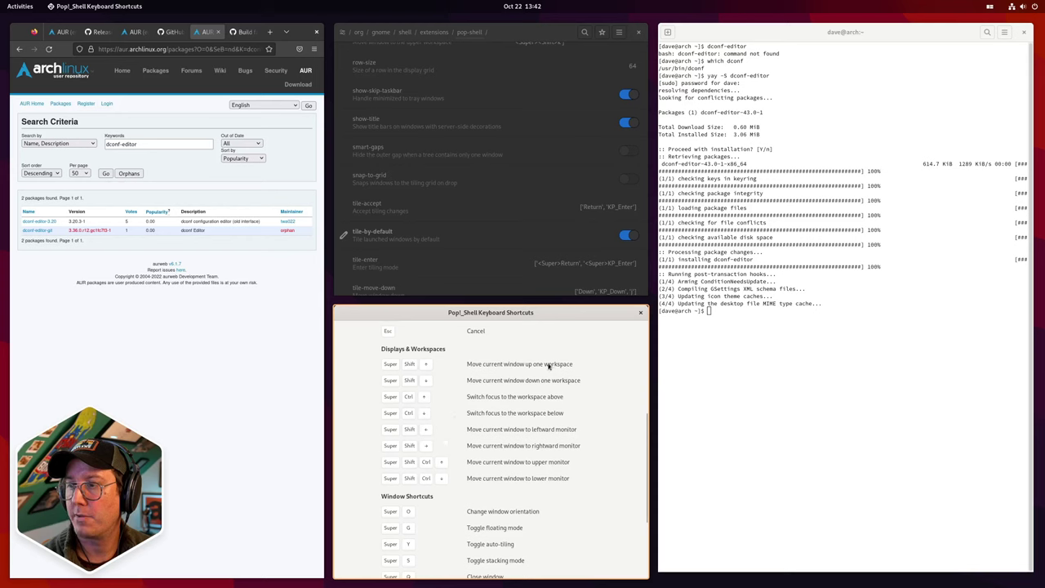
left_click(638, 314)
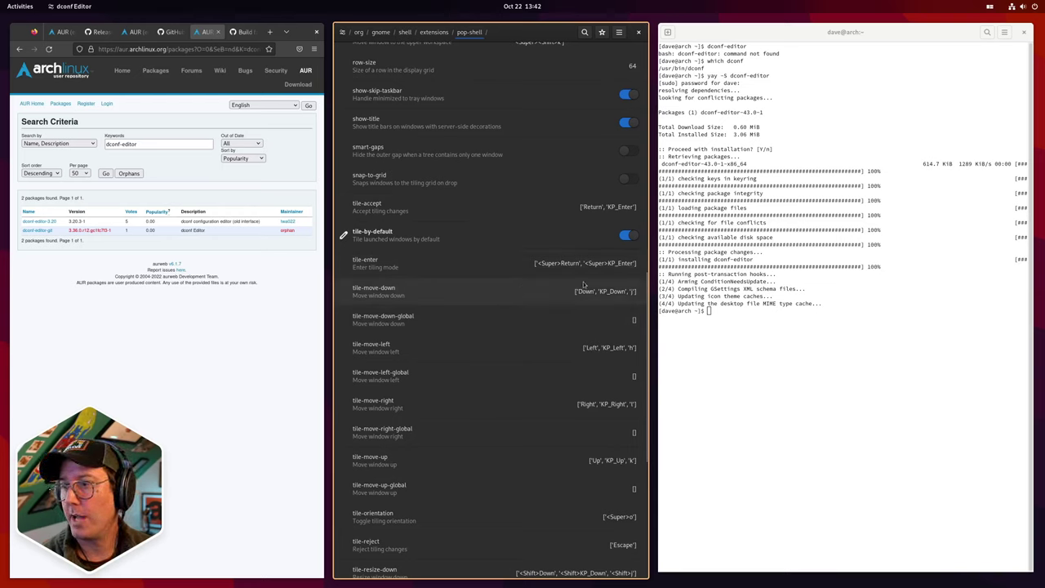
Inspect the tile-move-right-global key, and copy the tile-resize-down shortcut array while keeping that key on its default value
left_click(625, 435)
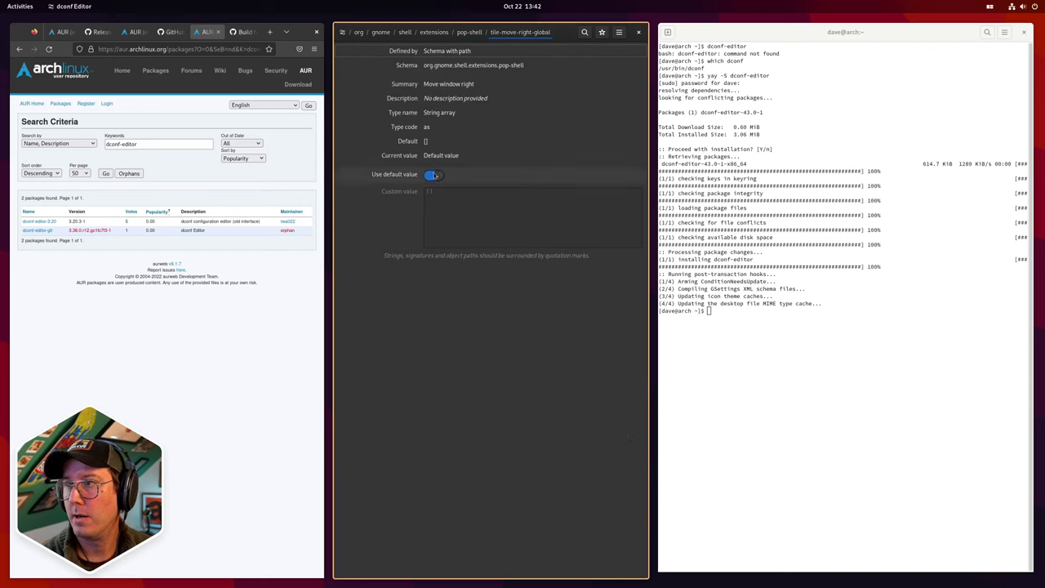
left_click(470, 32)
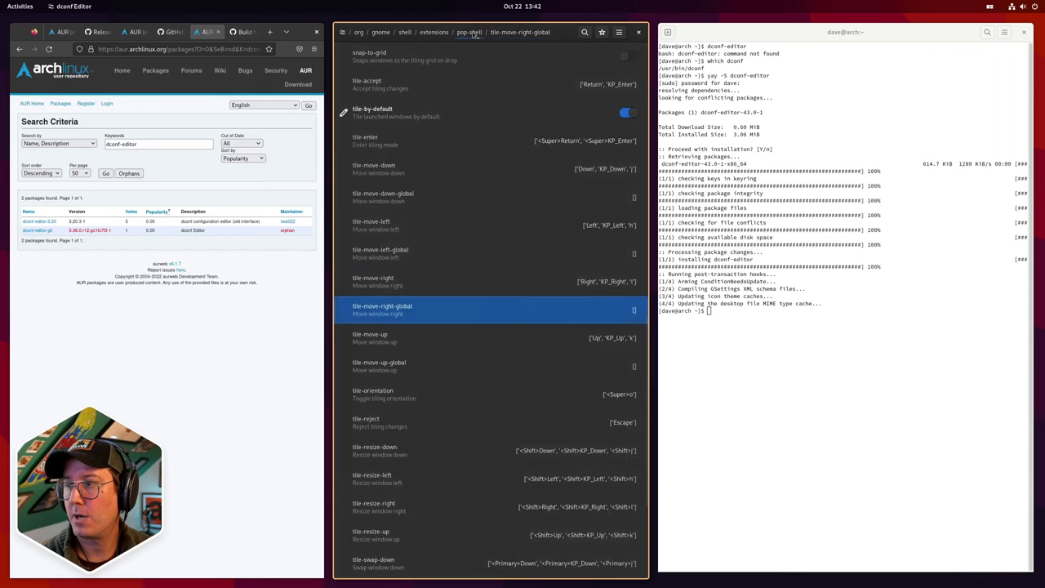
left_click(590, 454)
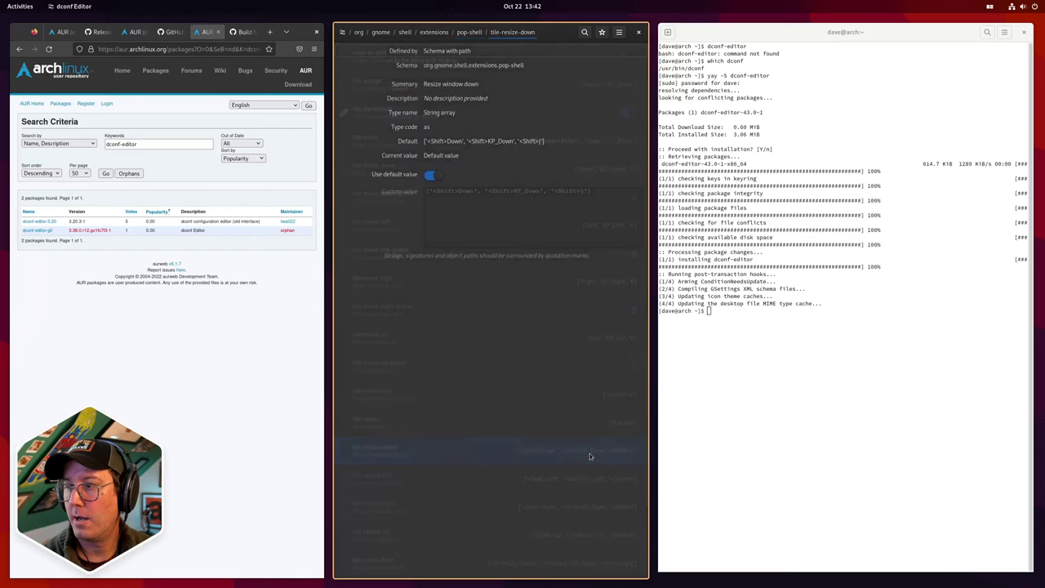
left_click(432, 175)
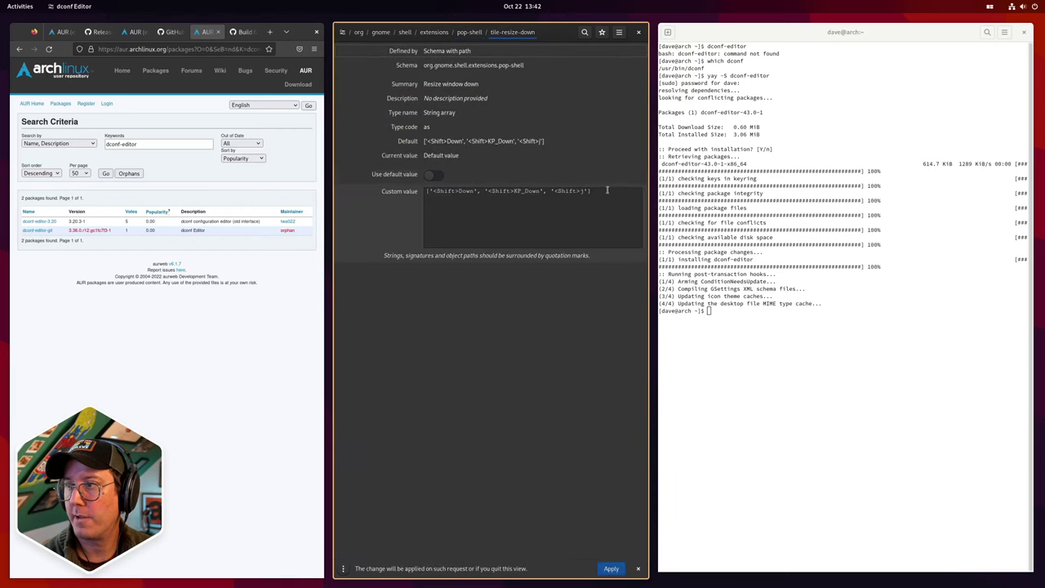
triple_click(462, 190)
key("ctrl+c")
left_click(434, 175)
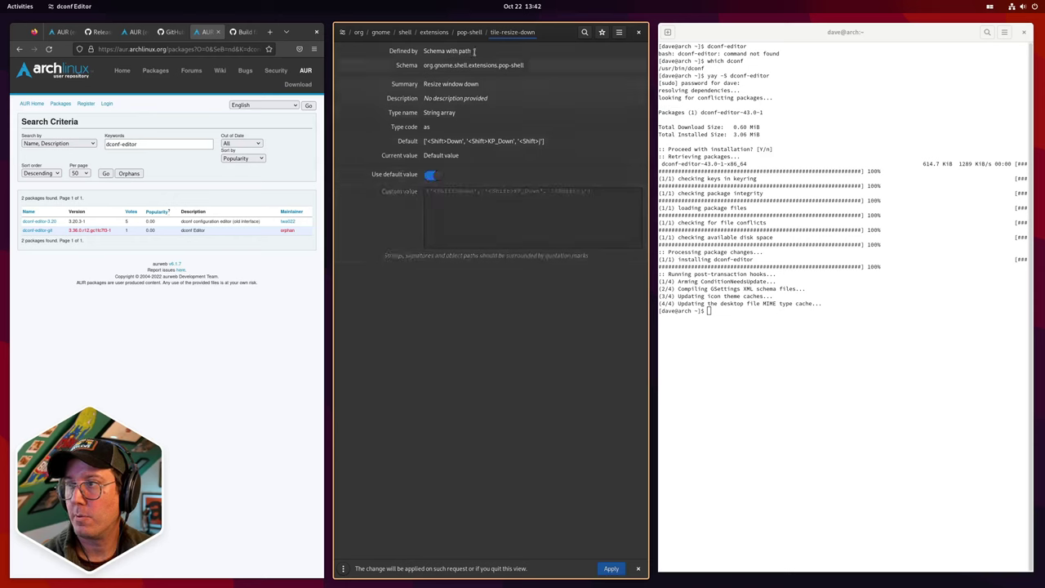
left_click(470, 32)
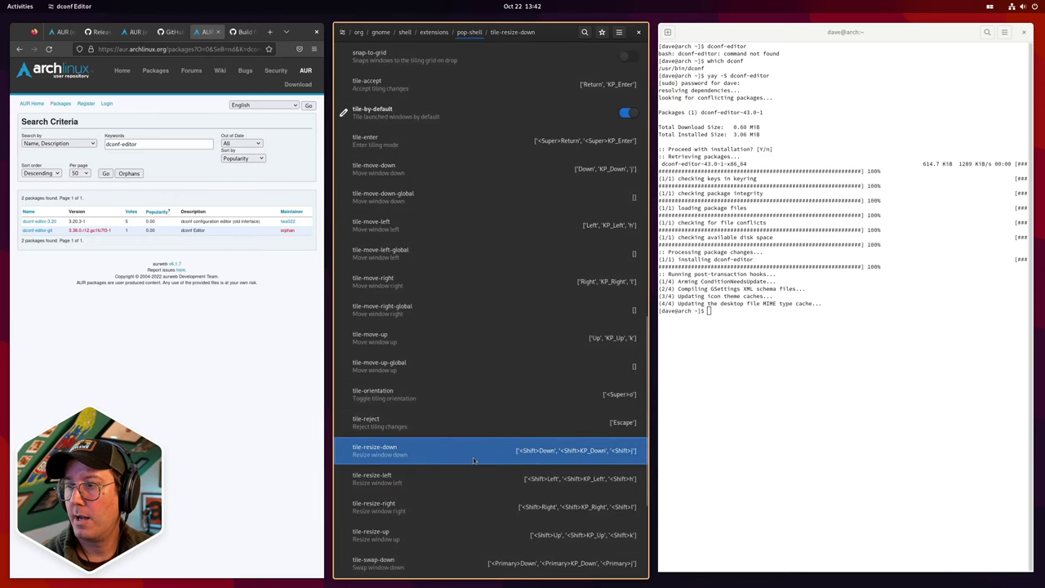
Turn off the default value for tile-move-right-global and paste the copied shortcut array as its custom value
scroll(411, 322, "down", 5)
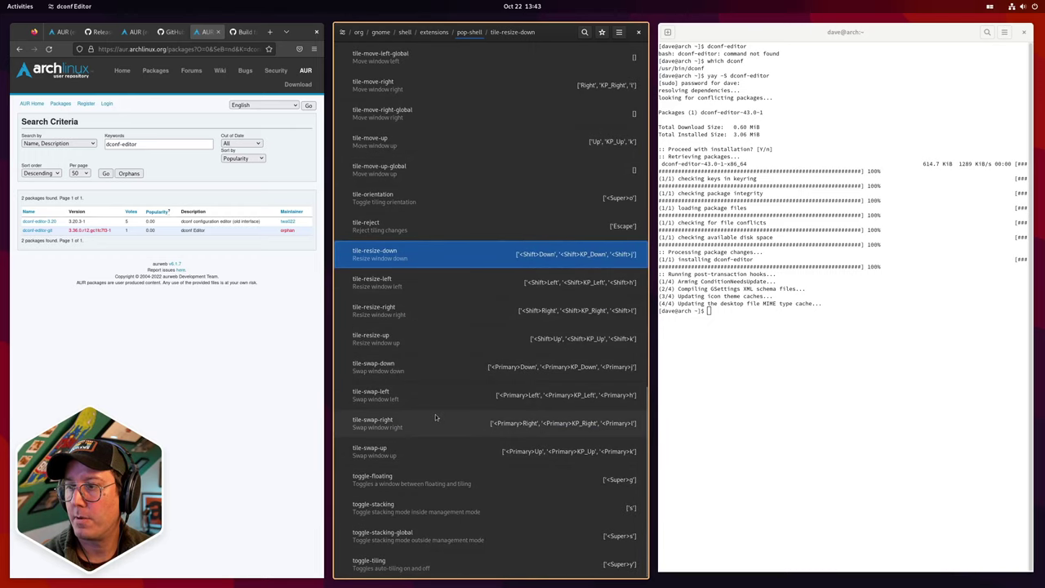
scroll(435, 401, "up", 5)
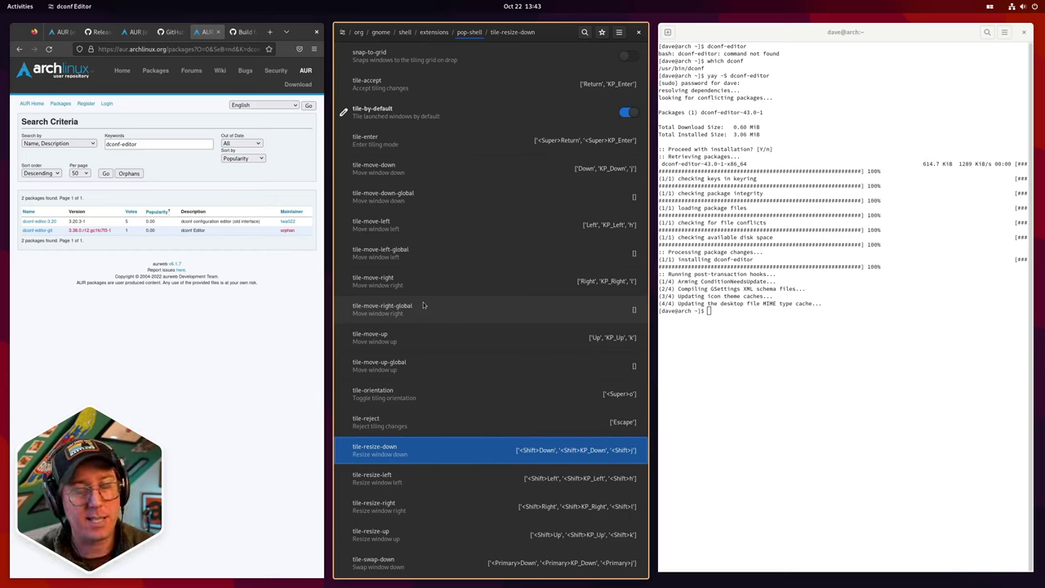
left_click(633, 311)
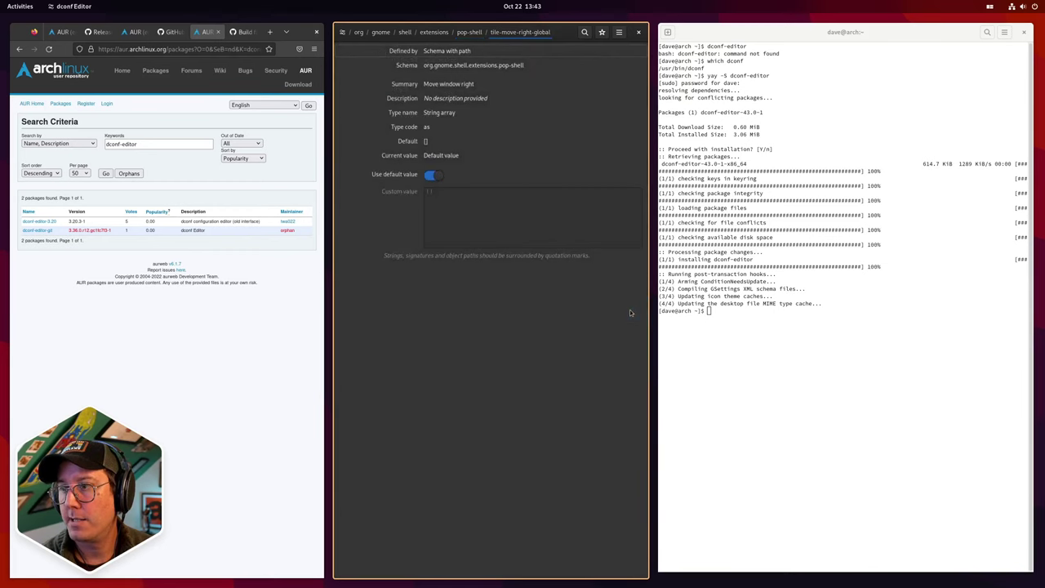
left_click(432, 174)
key("ctrl+a")
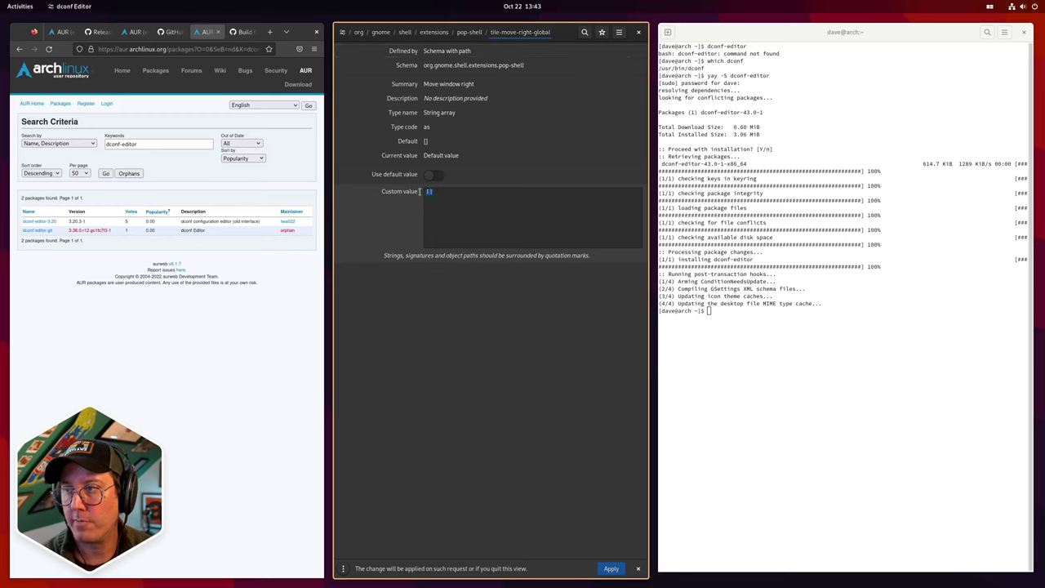
key("ctrl+v")
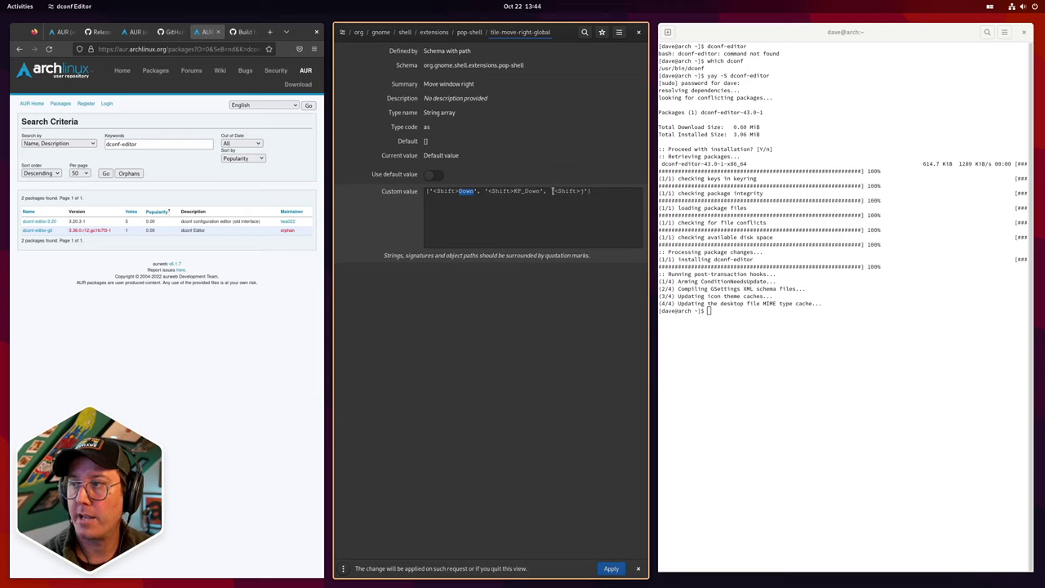
Edit the custom value of tile-move-right-global to ['<Ctrl><Shift>l'] and apply the change
left_click_drag(553, 190, 433, 189)
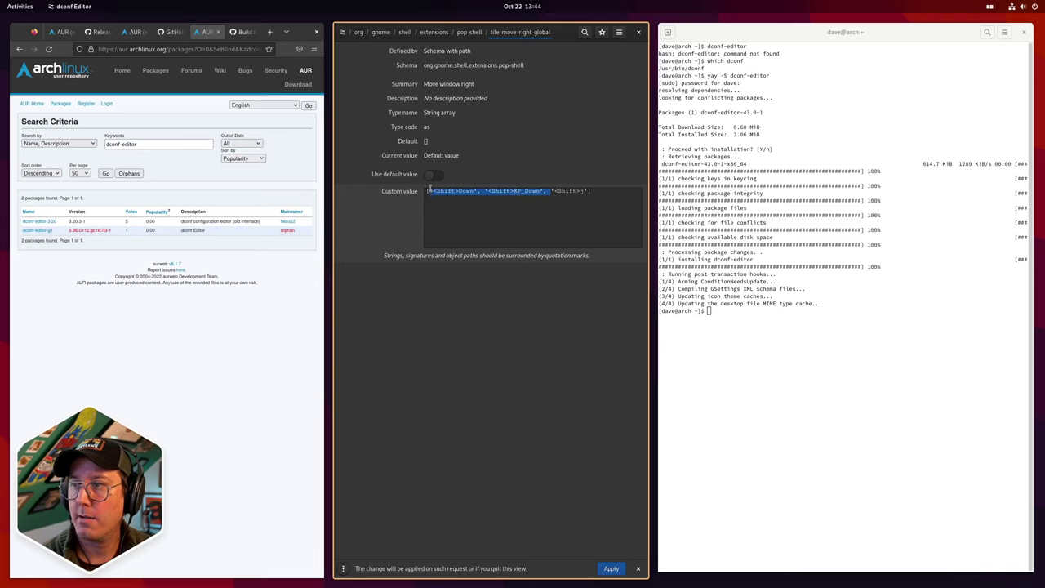
key("BackSpace")
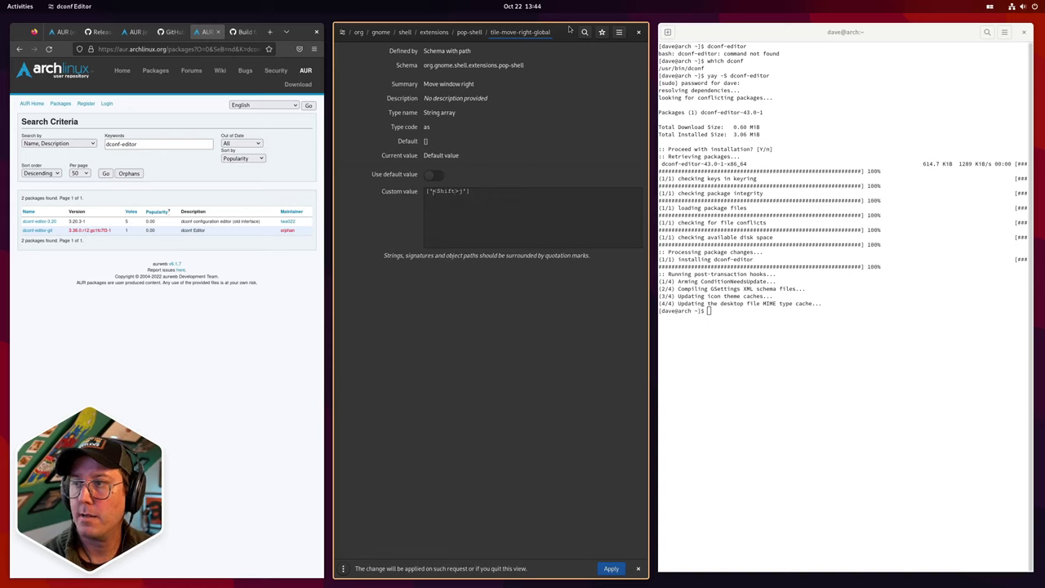
type("<")
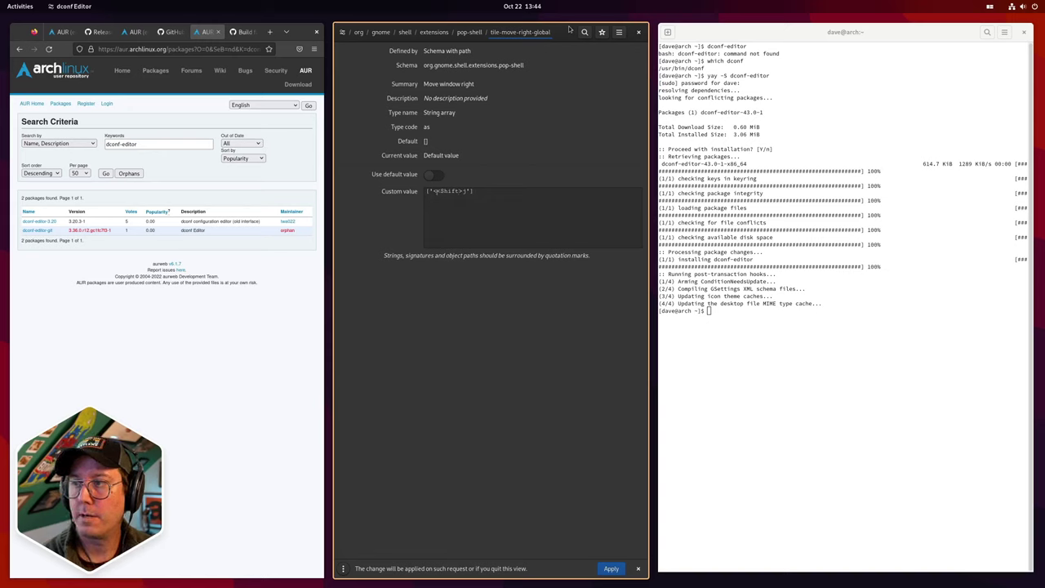
type("Ctrl>")
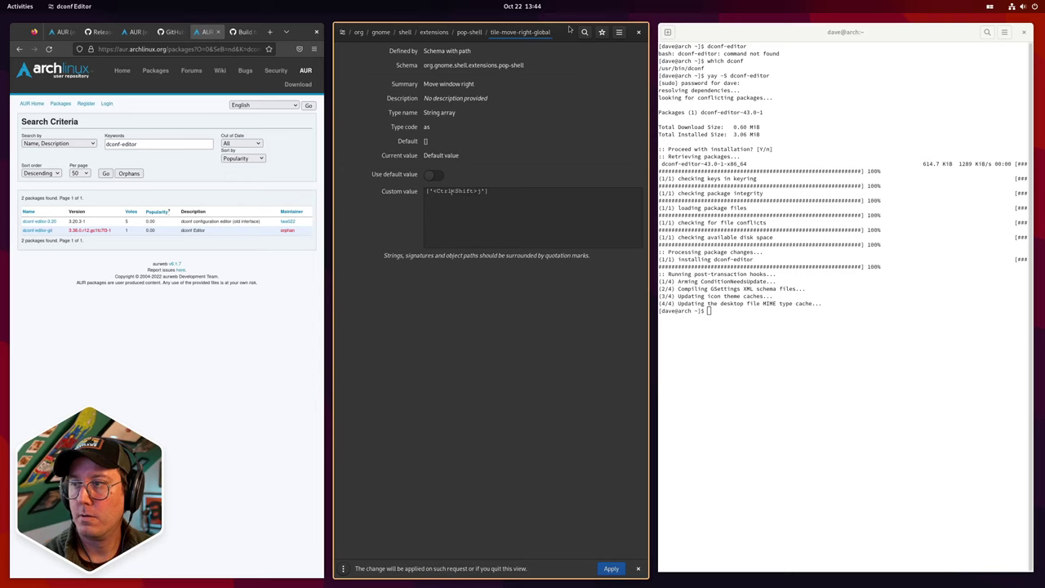
type("<")
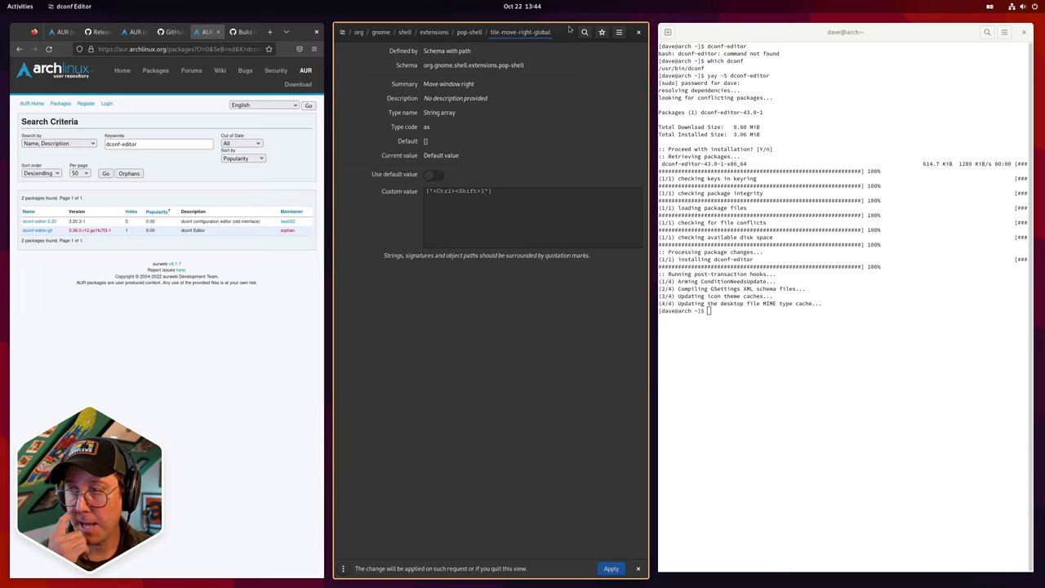
left_click(613, 569)
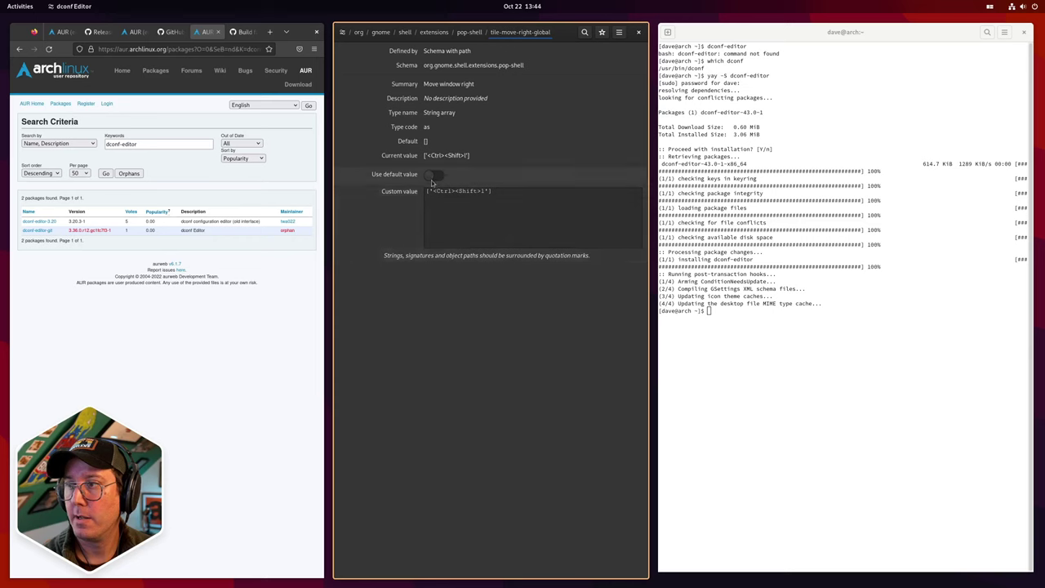
Reopen tile-move-right-global from the pop-shell key list, copy its custom value, and return to the list
left_click(472, 33)
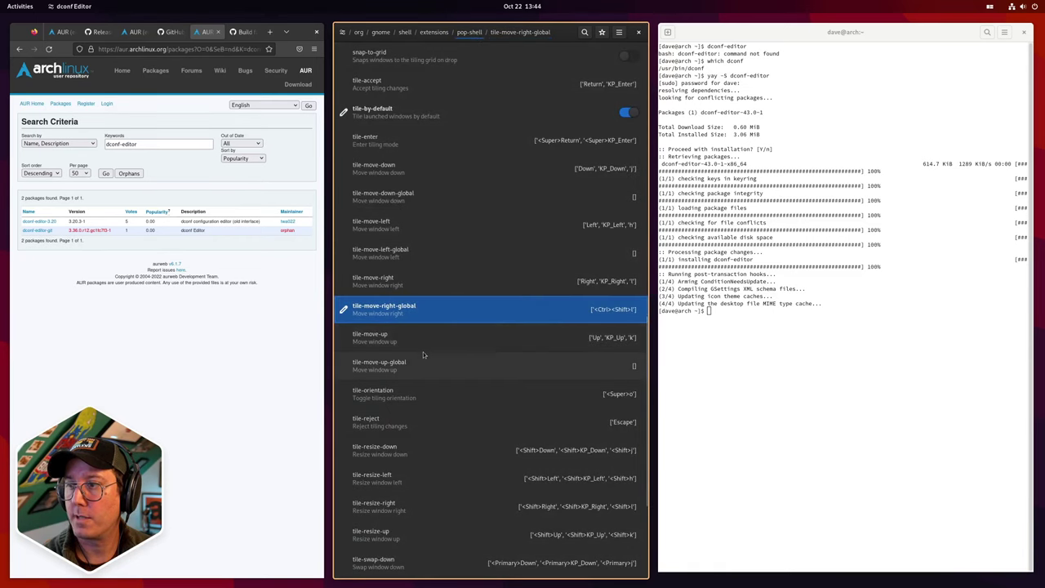
left_click(596, 320)
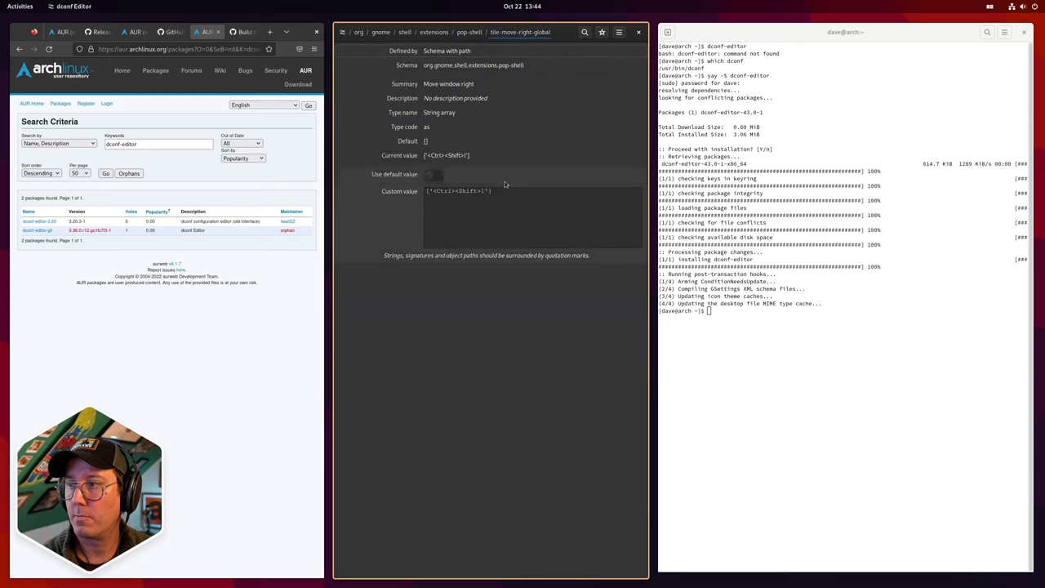
left_click_drag(493, 191, 423, 191)
left_click(470, 32)
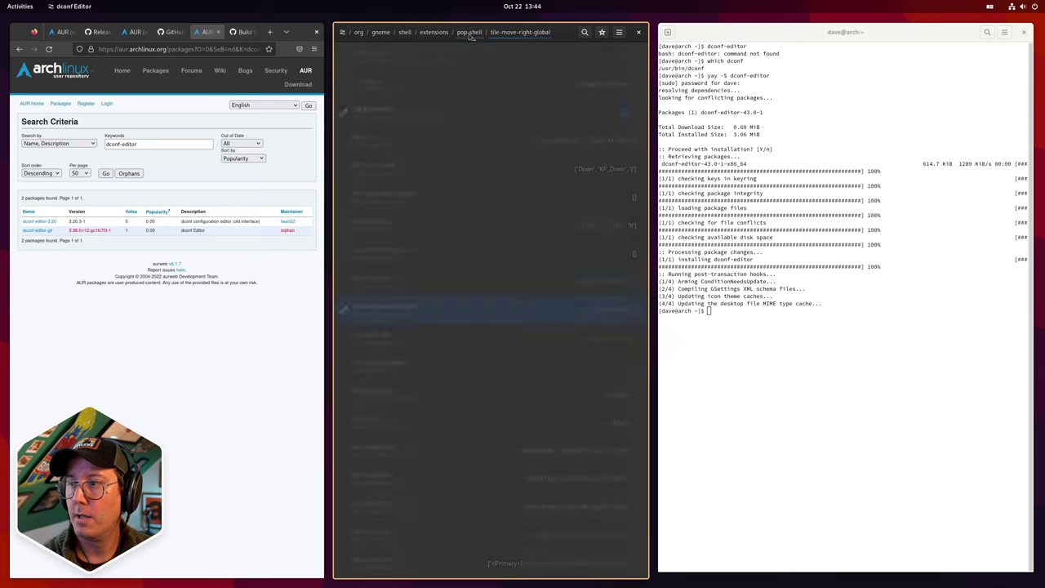
Turn off the default value for tile-move-left-global, set its custom value to ['<Ctrl><Shift>h'], and apply it
left_click(415, 253)
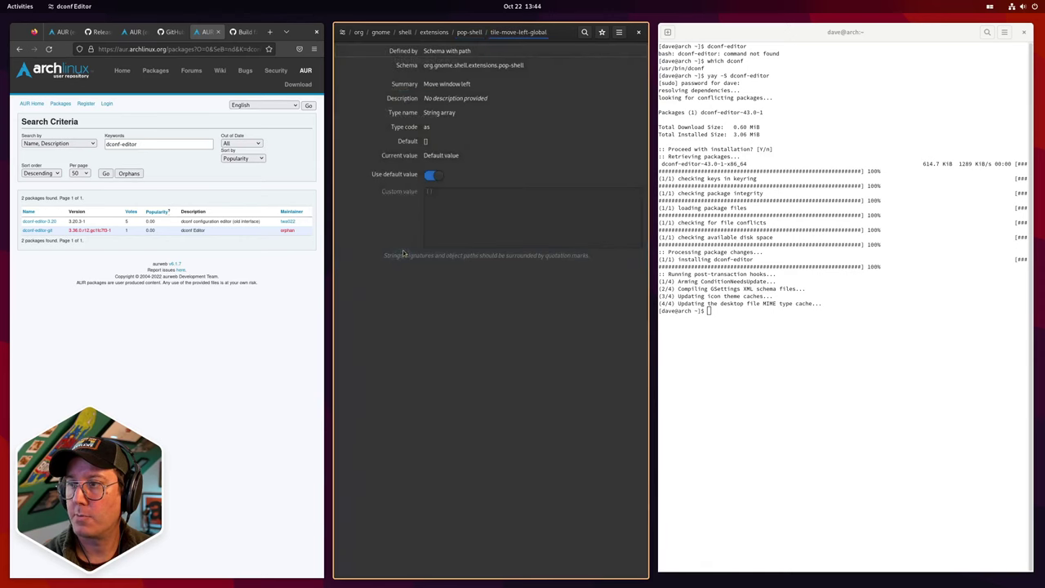
left_click(433, 175)
left_click(480, 221)
key("ctrl+a")
type("['<Ctrl><Shift>l']")
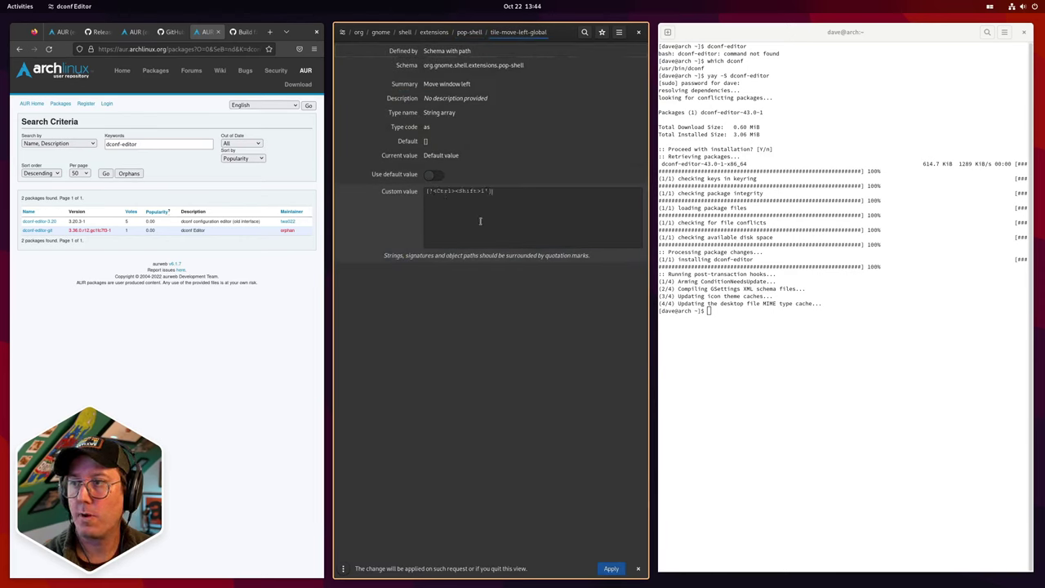
left_click(486, 190)
key("BackSpace")
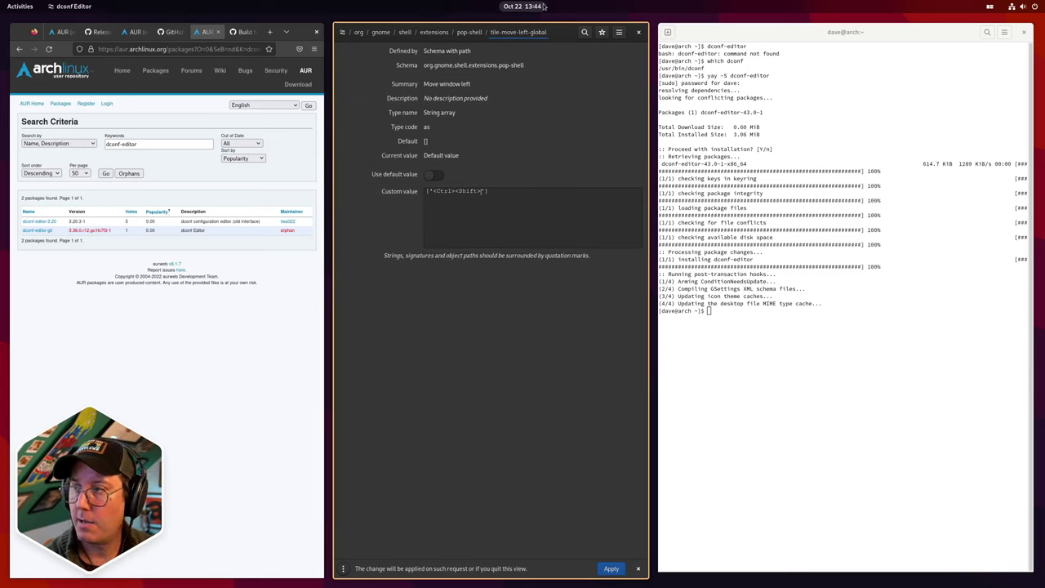
type("h")
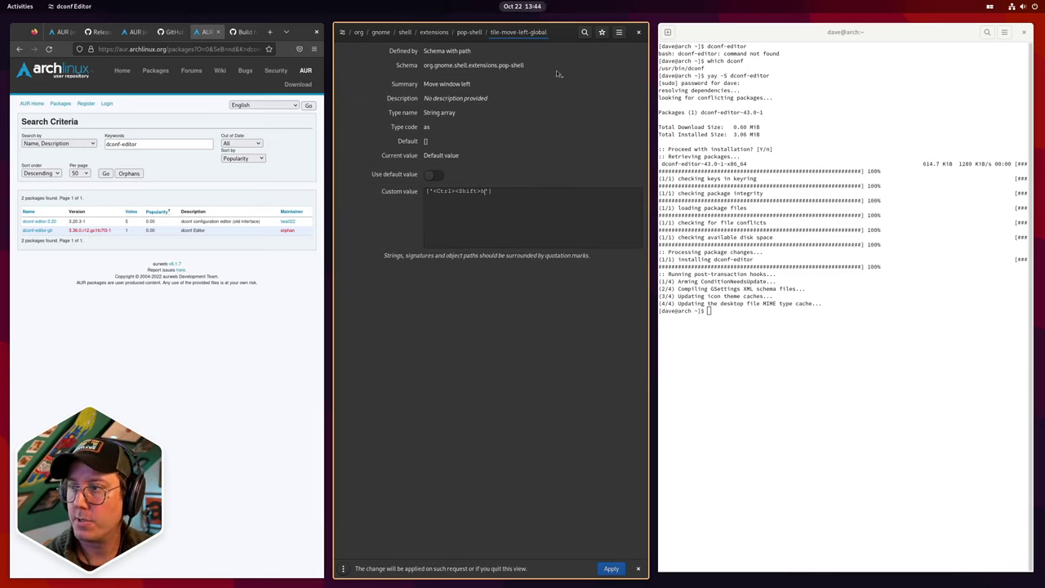
left_click(621, 570)
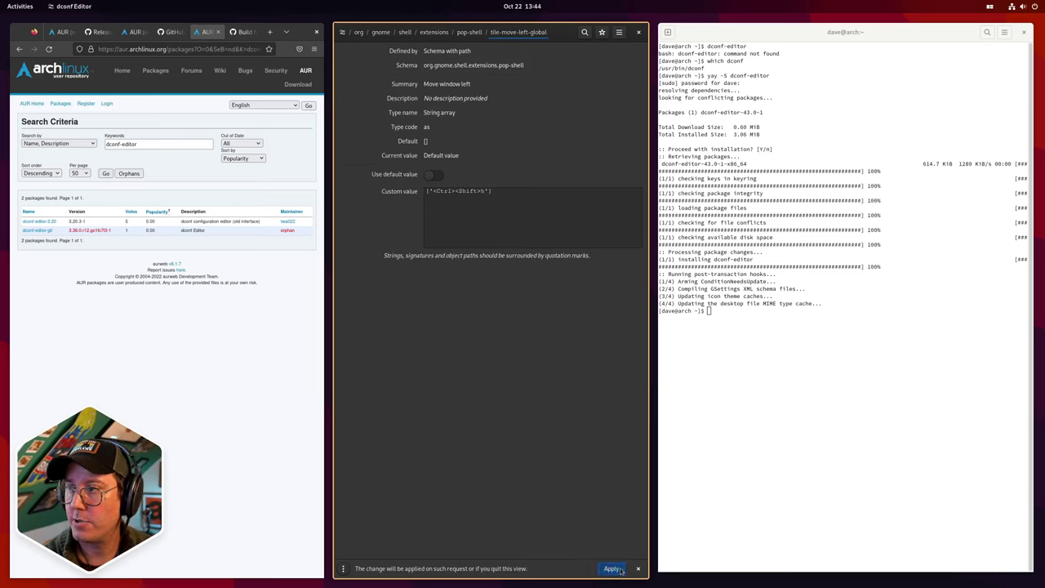
Give tile-move-down-global the custom value ['<Ctrl><Shift>j'] instead of its default, and apply the change
left_click(470, 32)
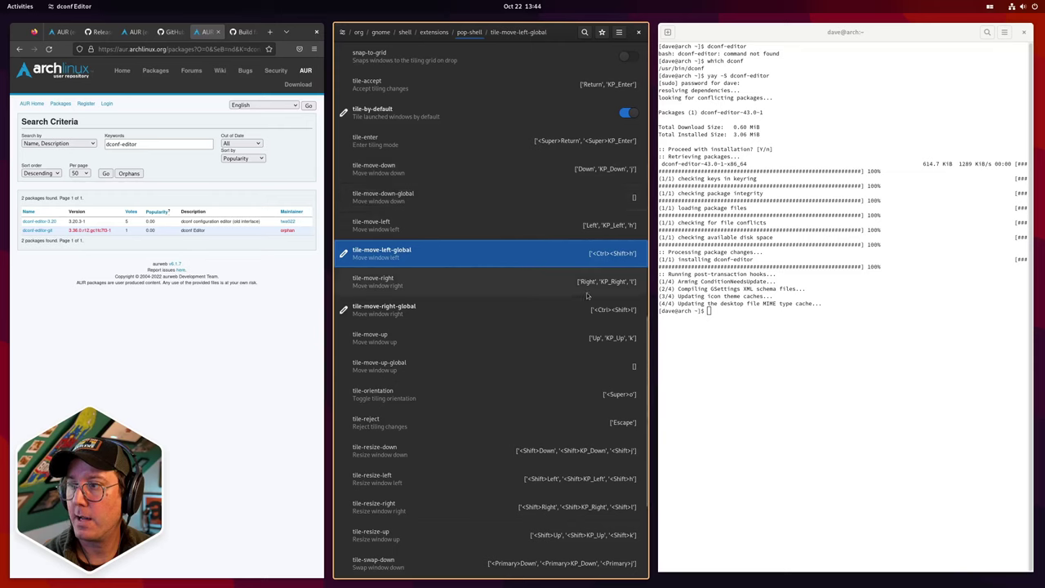
left_click(631, 201)
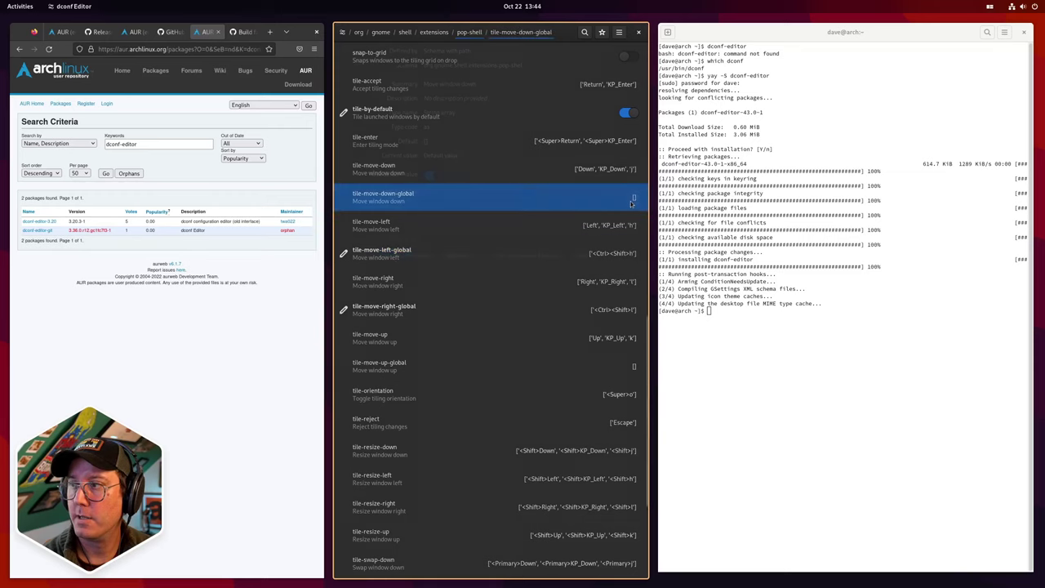
left_click(432, 175)
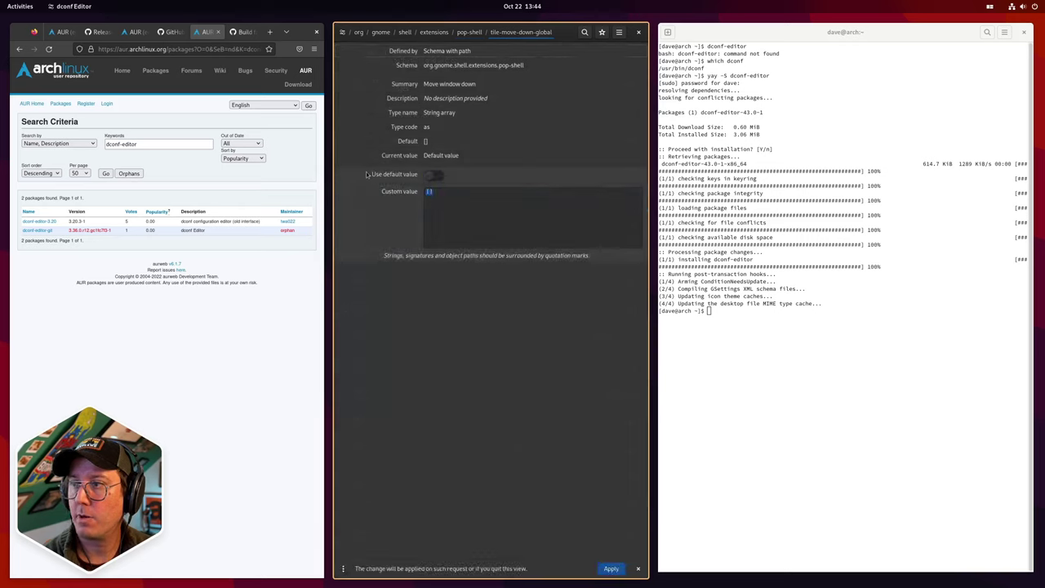
type("['<Ctrl><Shift>J']")
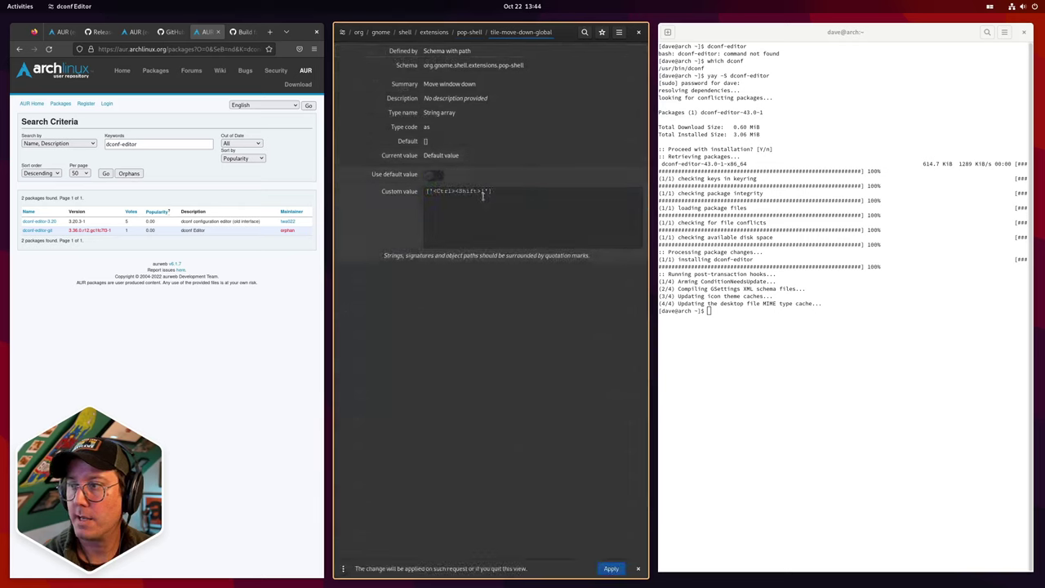
key("BackSpace")
type("j")
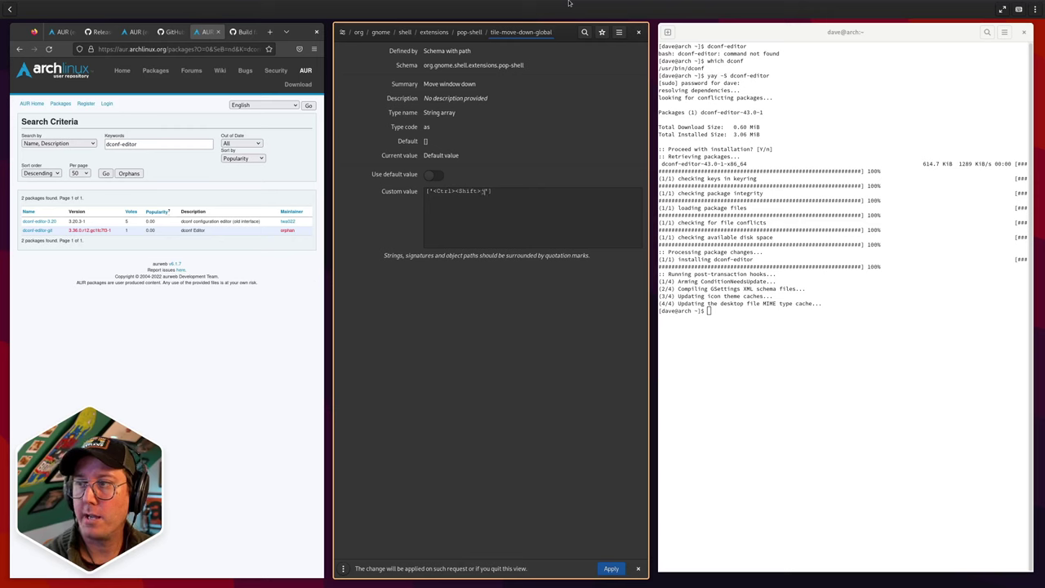
left_click(613, 569)
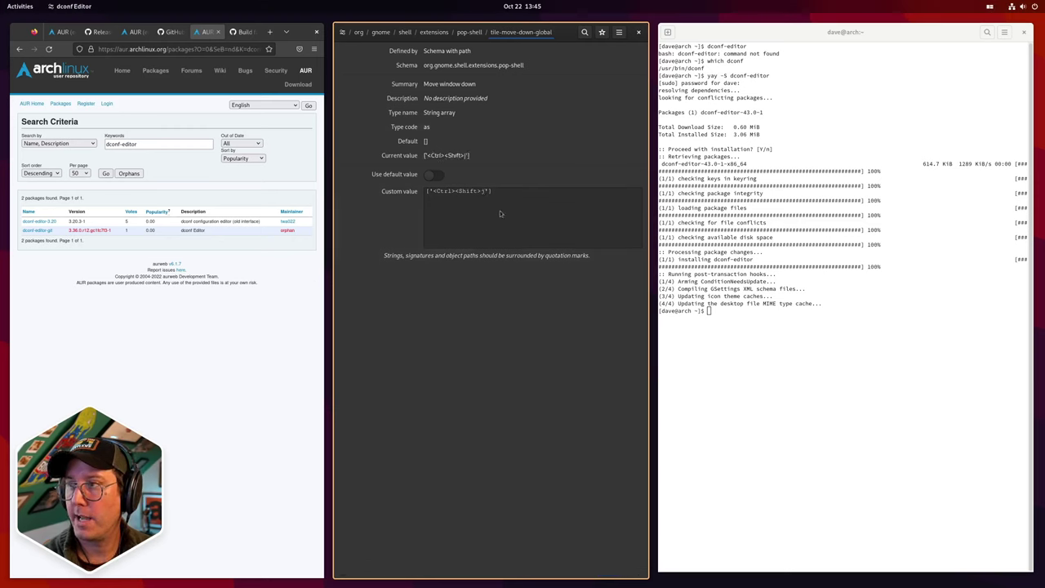
Override the default of tile-move-up-global with ['<Ctrl><Shift>k'], apply it, and close dconf Editor
left_click(471, 32)
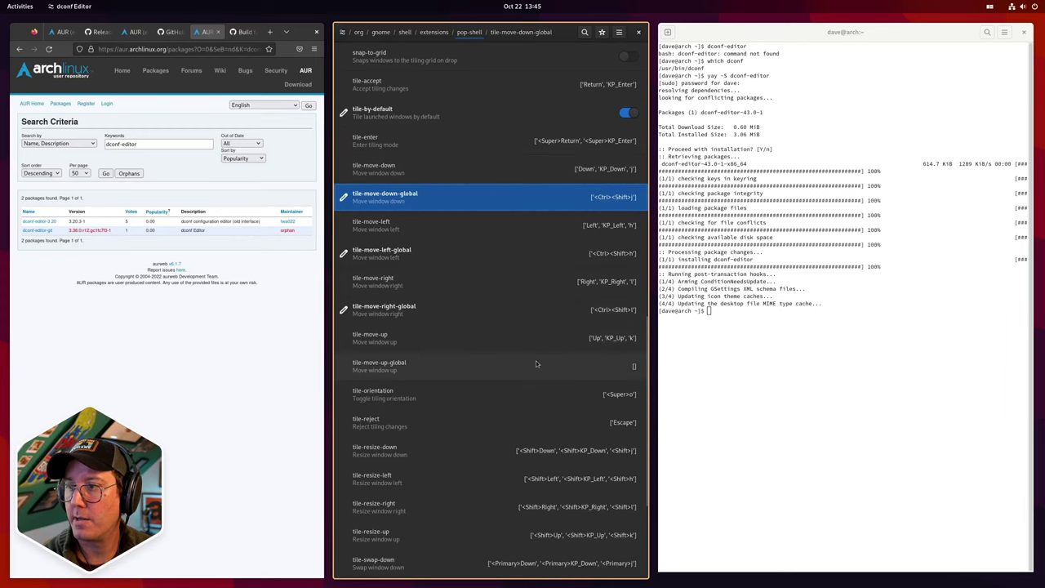
left_click(611, 368)
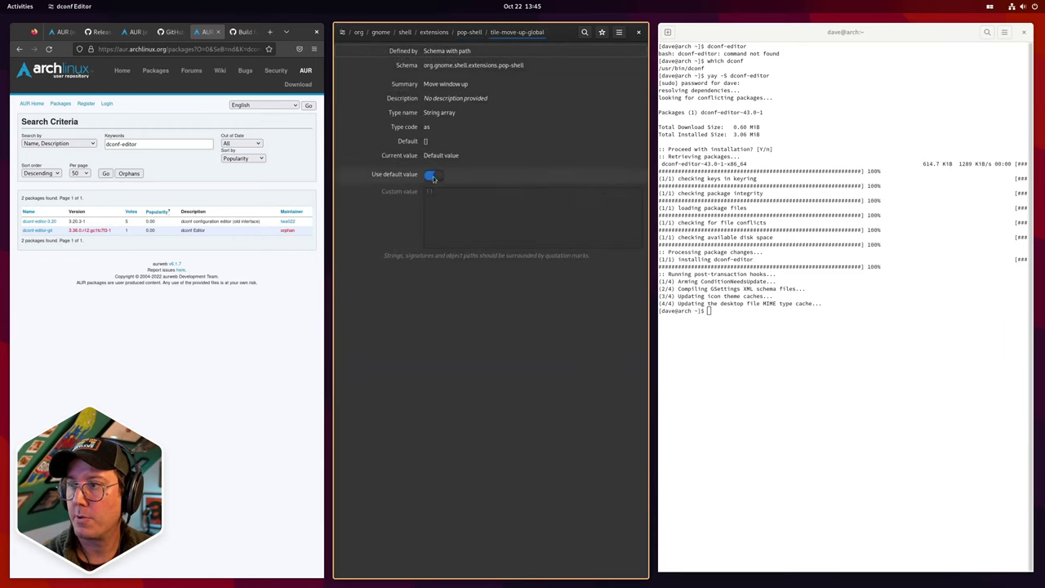
left_click(432, 174)
left_click(457, 193)
key("ctrl+a")
type("['<Ctrl><Shift>1']")
key("Left")
key("Left")
key("BackSpace")
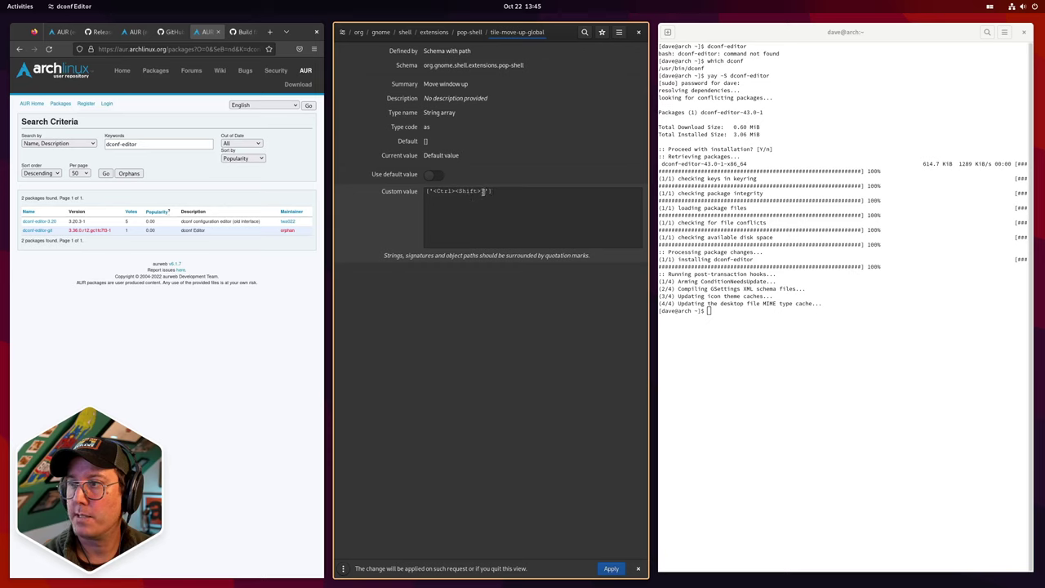
type("k")
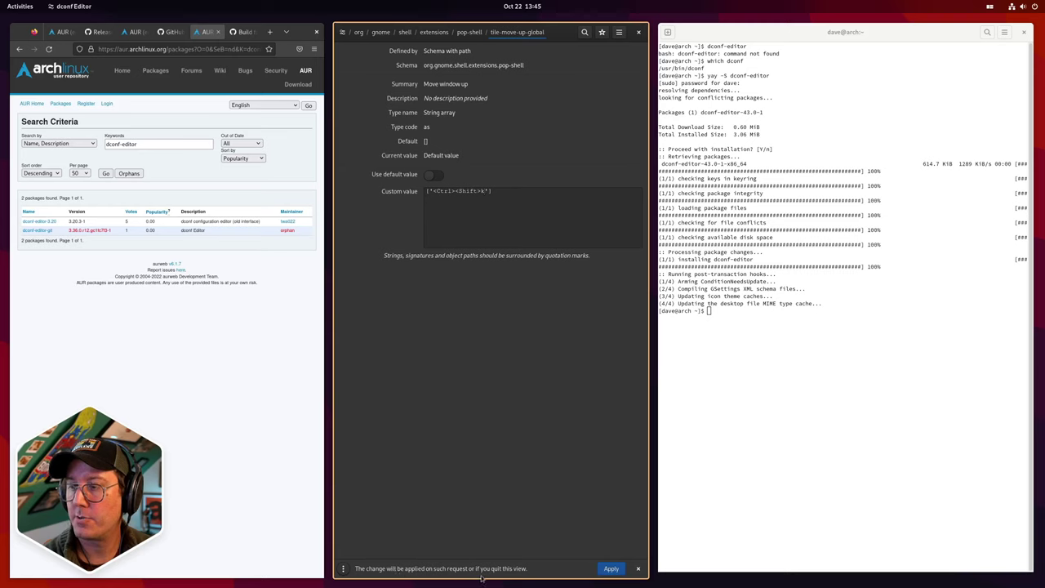
left_click(612, 570)
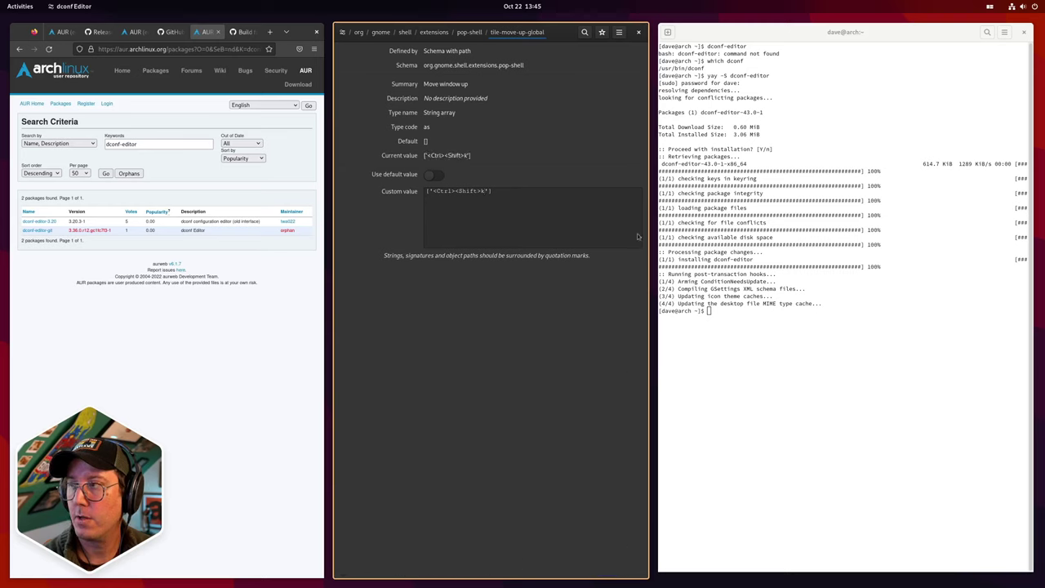
left_click(640, 34)
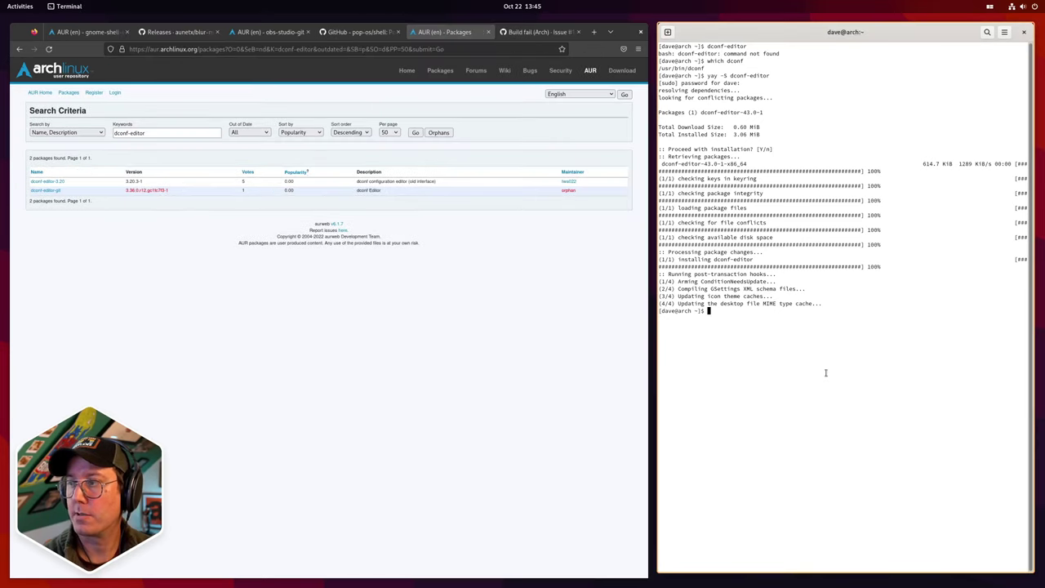
Test tiled window movement by moving the terminal back and forth past Firefox, ending with the terminal left of it
key("super+shift+Left")
key("super+shift+Right")
key("super+shift+Left")
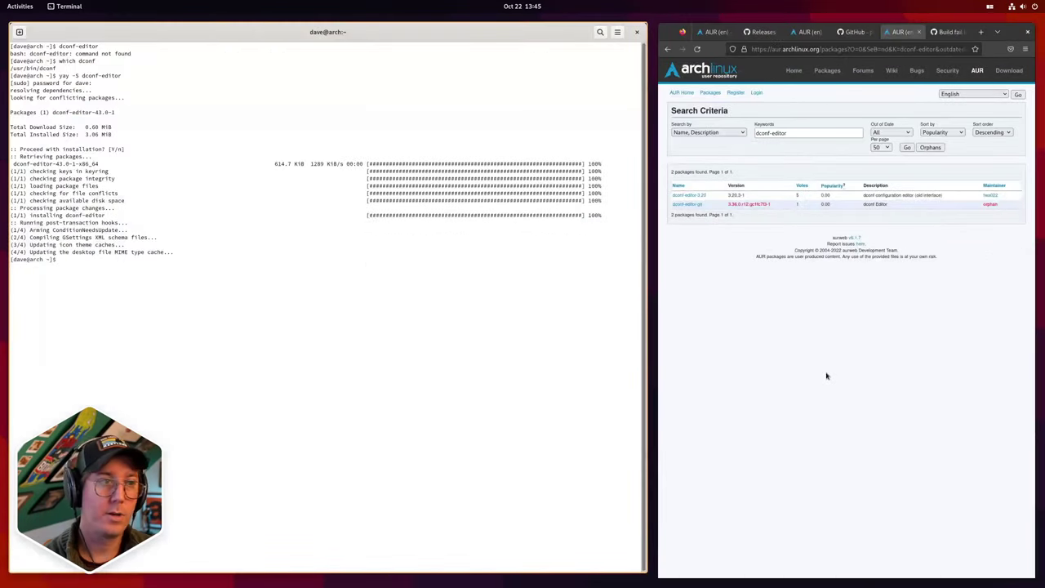
key("super+shift+Right")
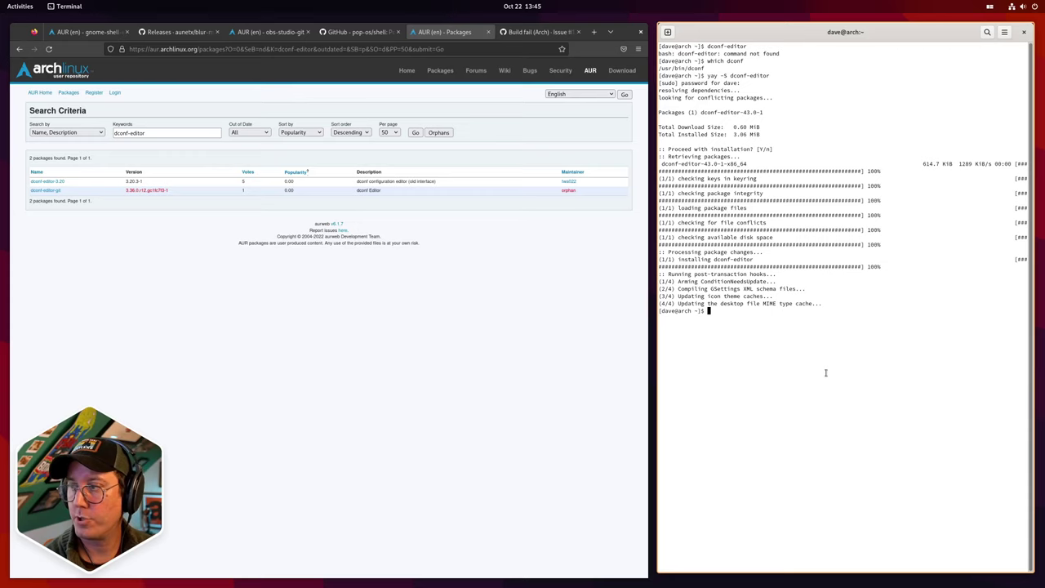
key("super+shift+Left")
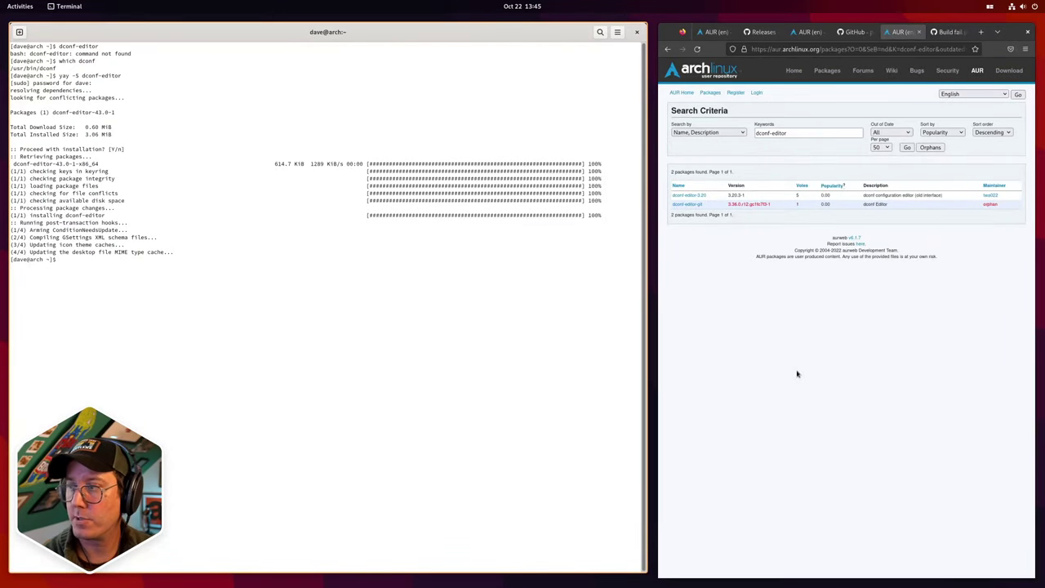
Focus the Firefox window and widen it by shifting its shared border with the terminal, narrowing the terminal
left_click(797, 375)
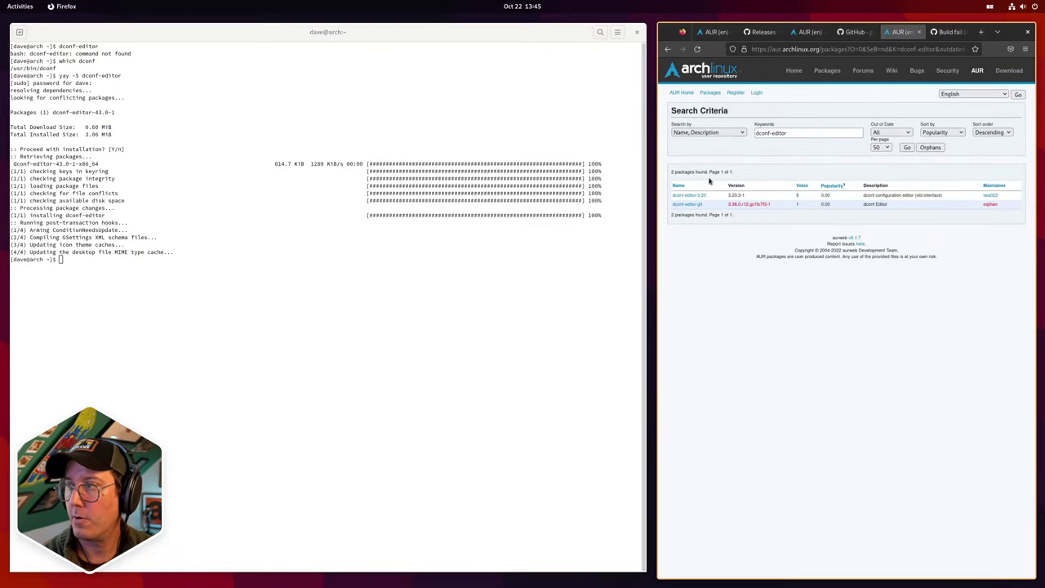
left_click(644, 236)
left_click_drag(644, 237, 489, 245)
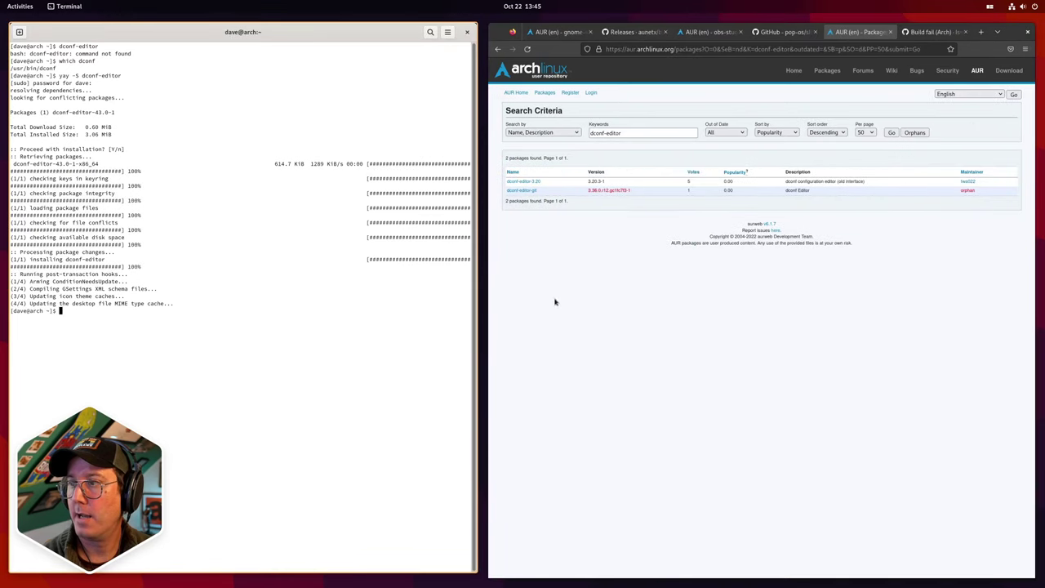
Change Pop Shell's active hint color to red and focus the Firefox window to check its border
left_click(1012, 7)
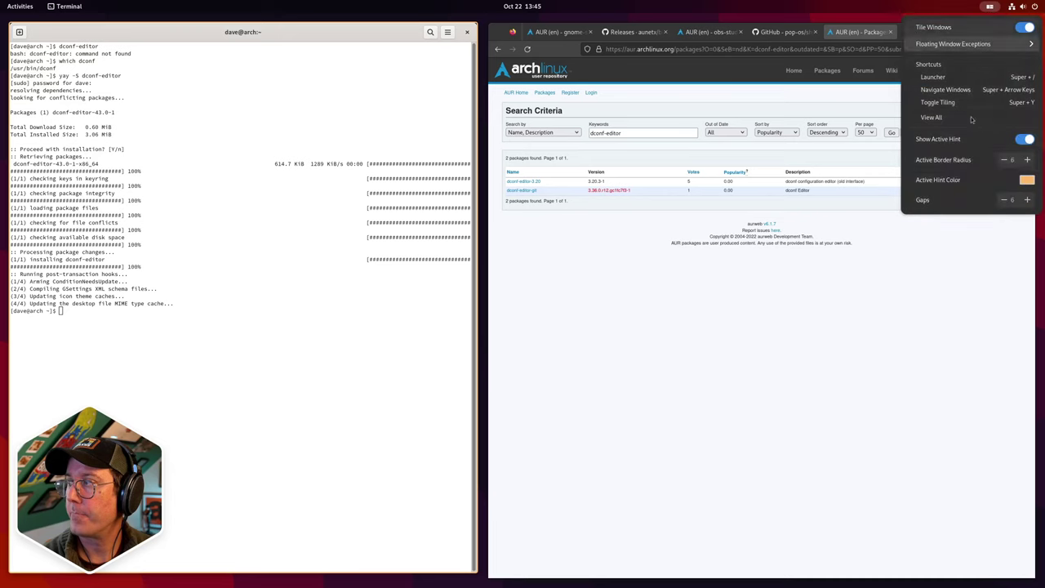
left_click(1028, 181)
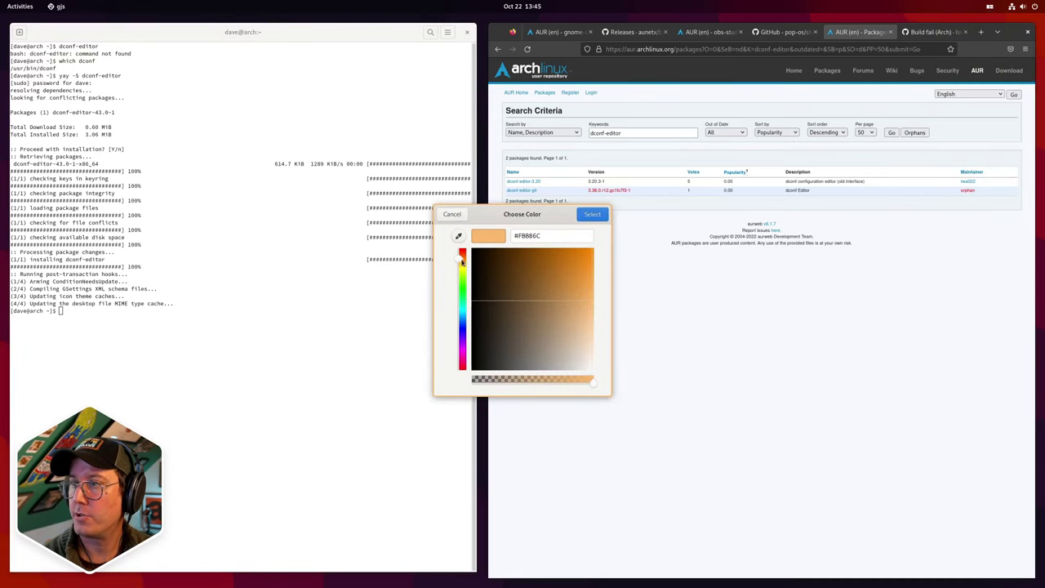
left_click_drag(463, 259, 463, 248)
left_click(598, 214)
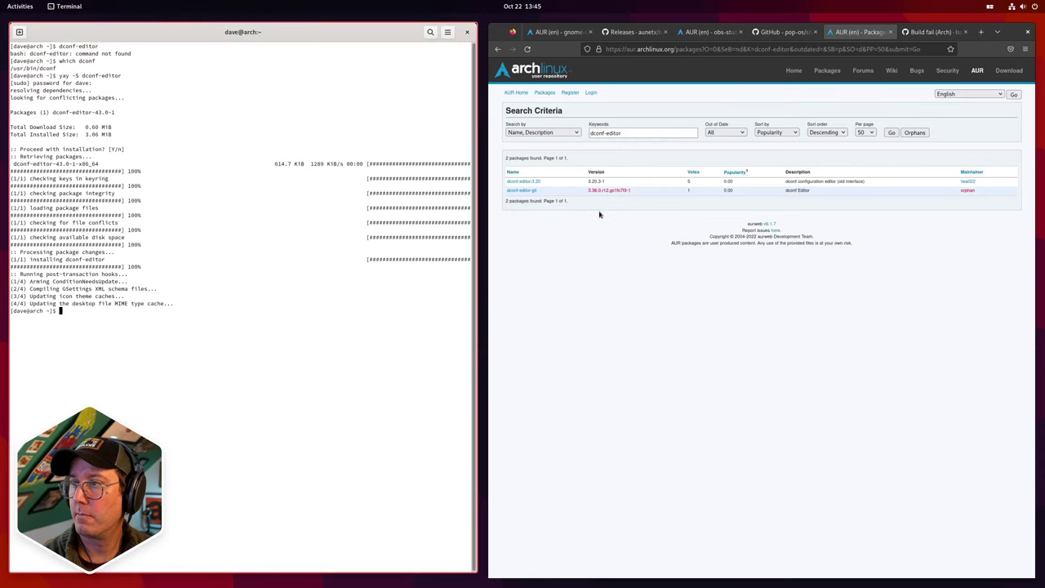
left_click(590, 407)
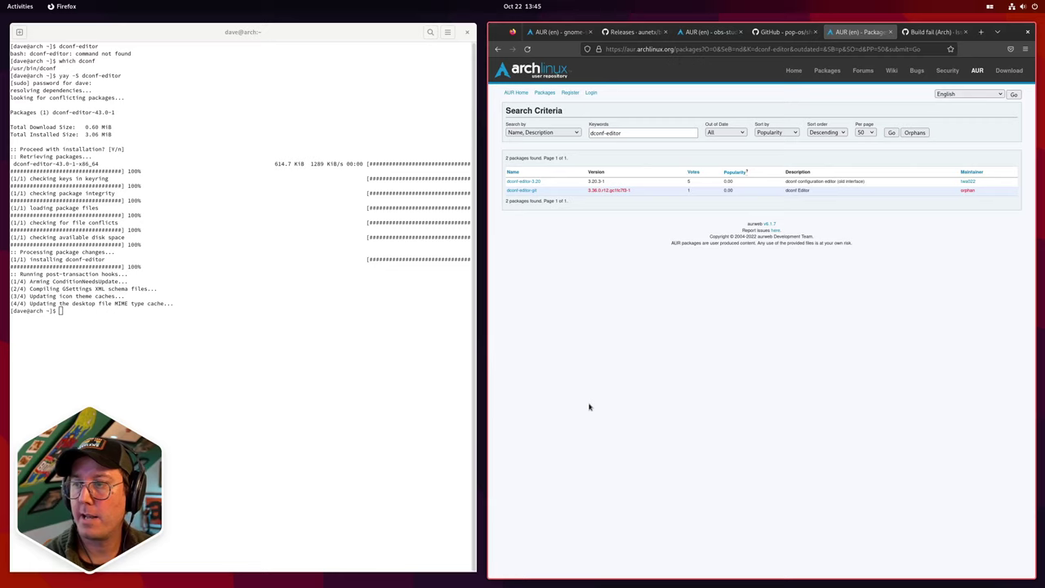
Test tiled movement of the Firefox window by swapping it back and forth with the terminal, ending with Firefox right of it
key("super+shift+Left")
key("super+shift+Right")
key("super+shift+Left")
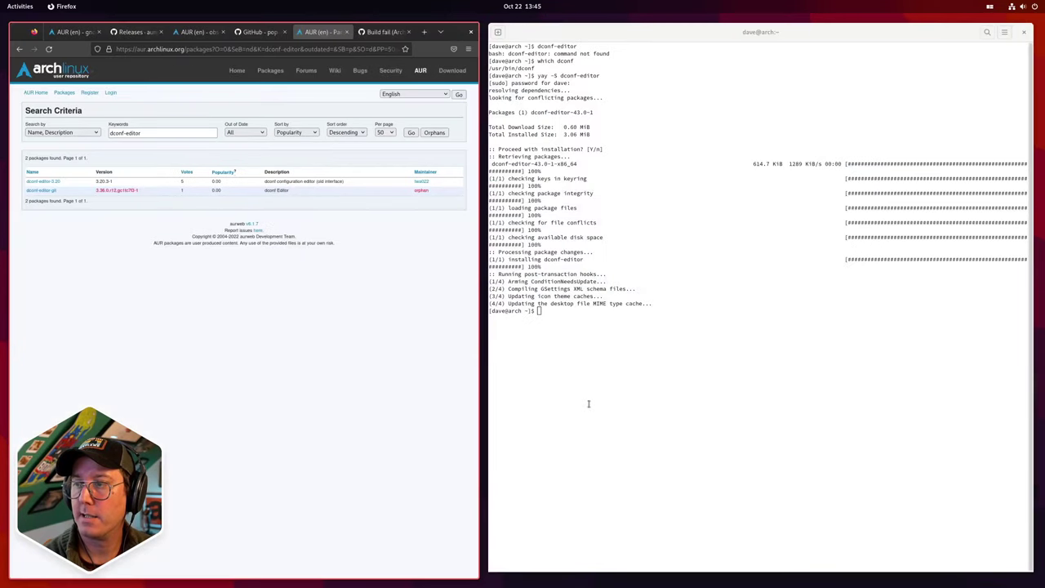
key("super+shift+Right")
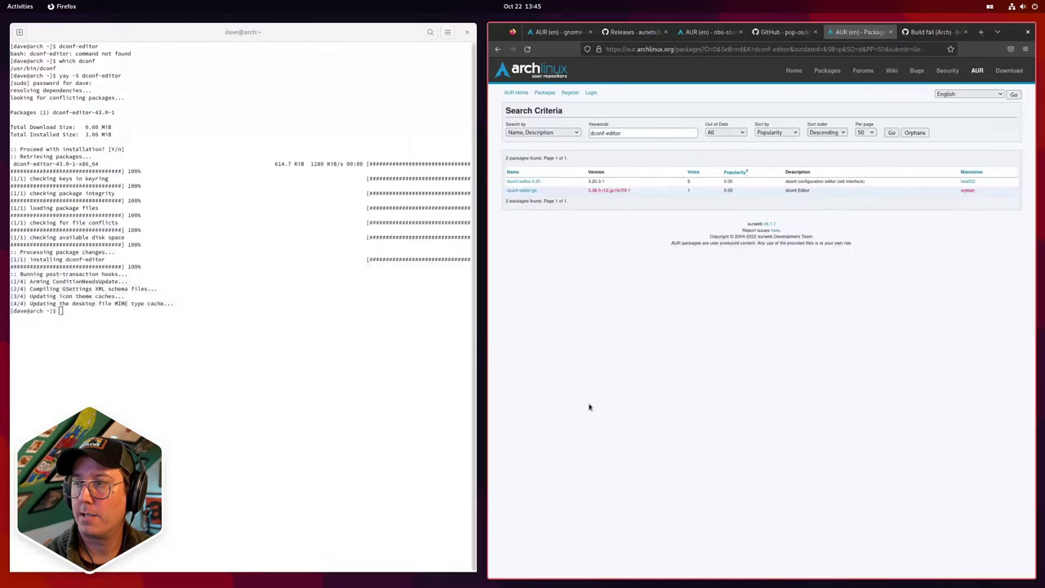
Open a second Firefox window and move it through the tiling layout, ending above the AUR window and right of the terminal
key("ctrl+n")
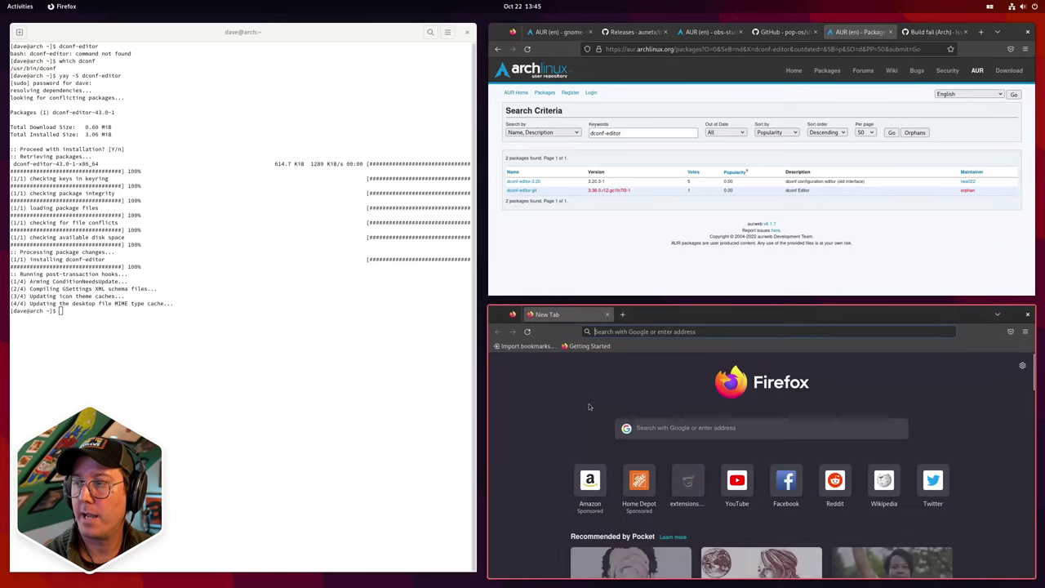
key("super+shift+Down")
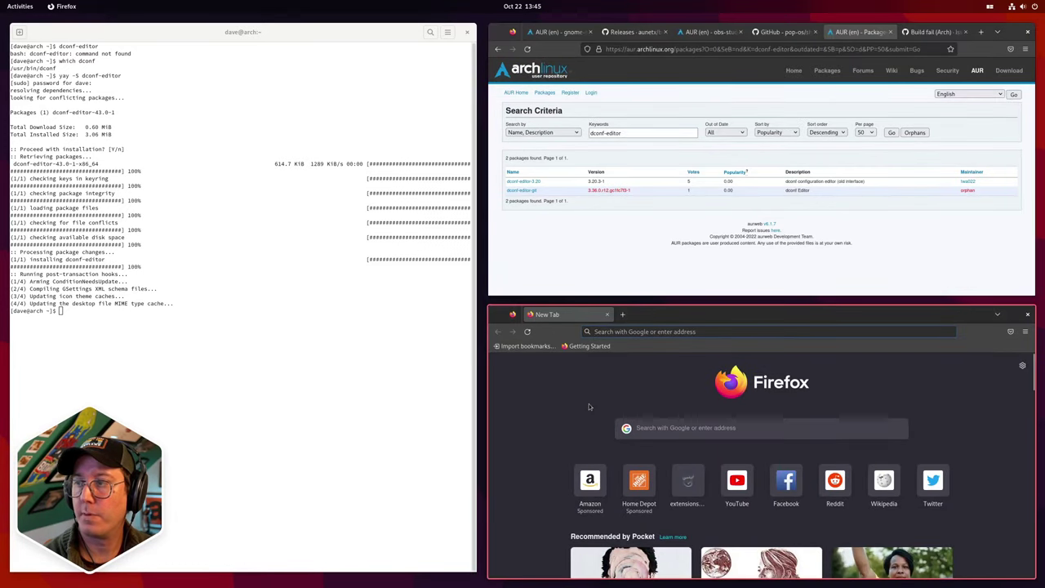
key("super+shift+Up")
key("super+shift+Left")
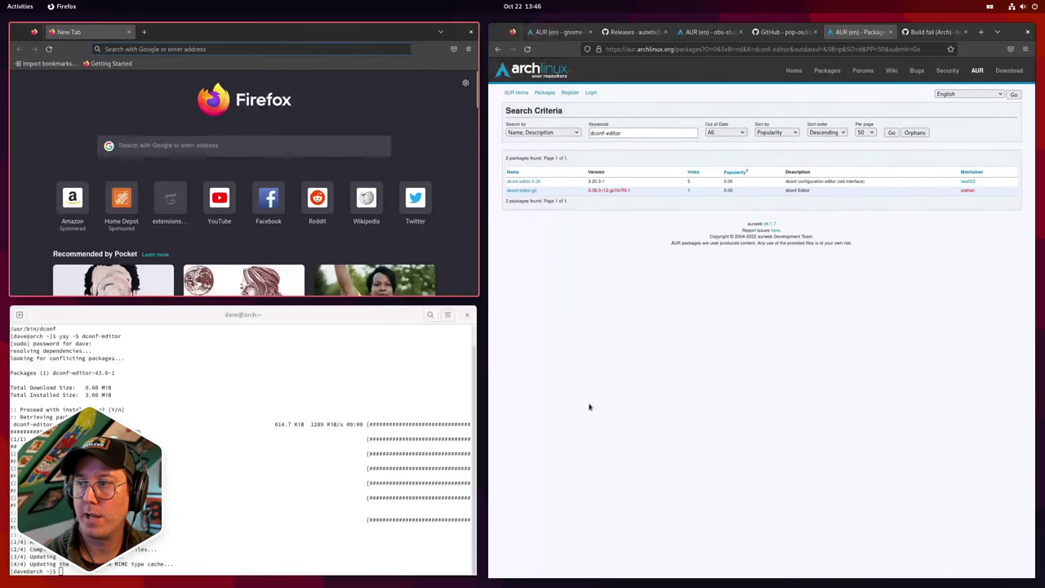
key("super+shift+Right")
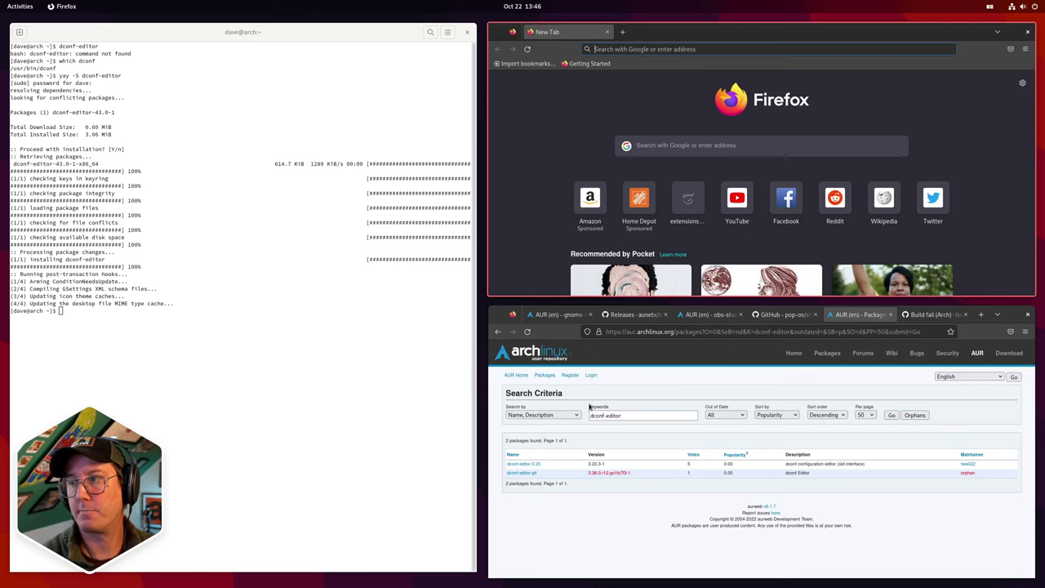
Switch focus from the new Firefox window to the terminal and clear the terminal's output
type("h")
key("Escape")
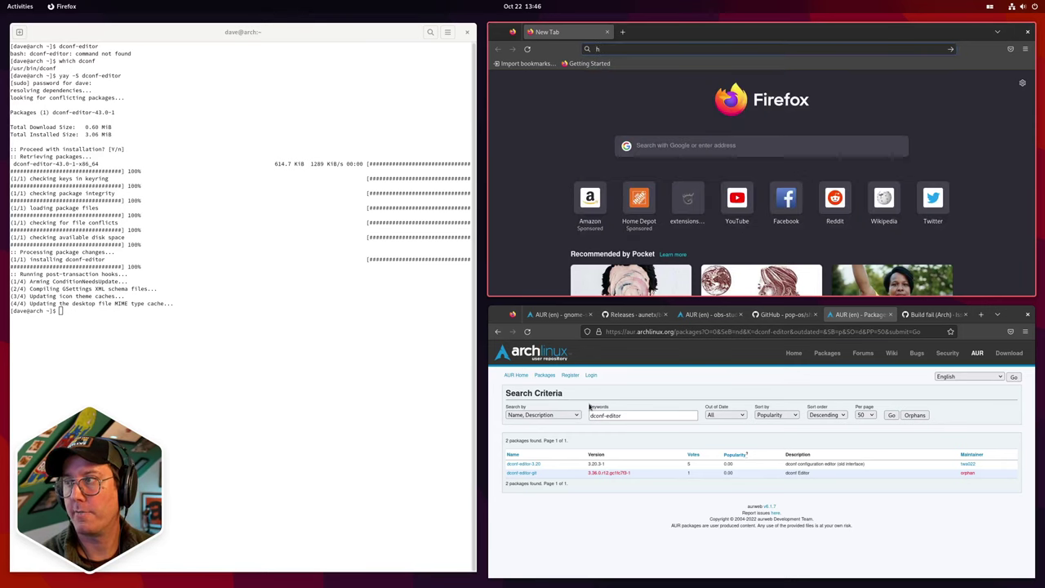
left_click(346, 490)
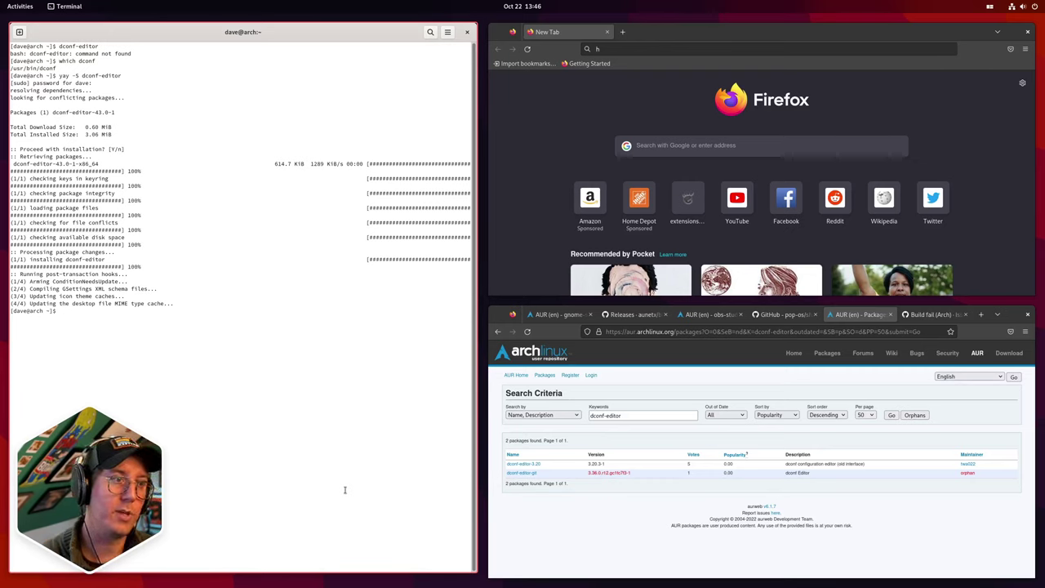
key("ctrl+l")
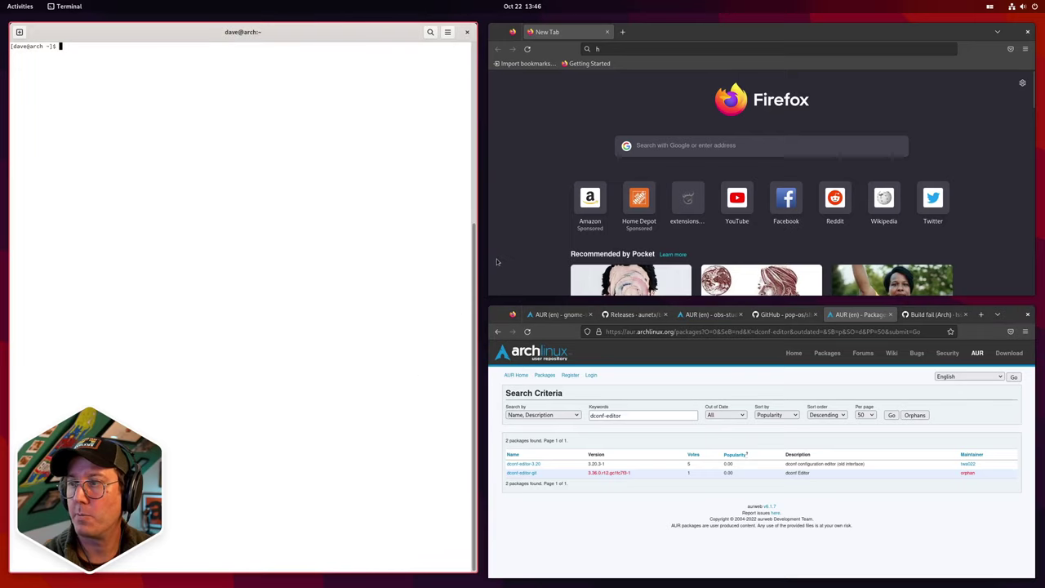
Launch dconf Editor, dismiss its startup warning so it no longer shows next time, and open the pop-shell folder
left_click(22, 6)
type("dconf")
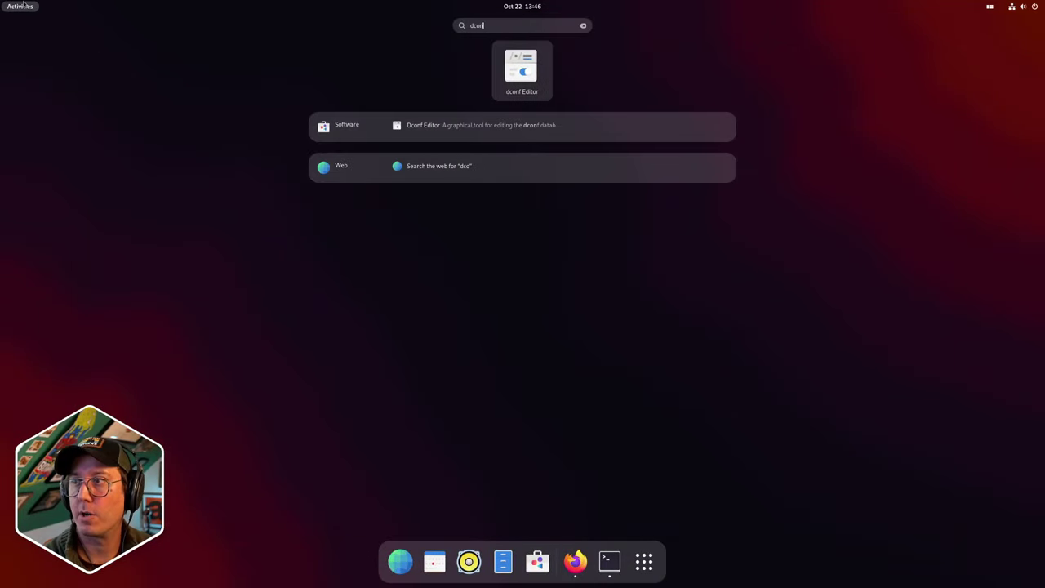
key("Return")
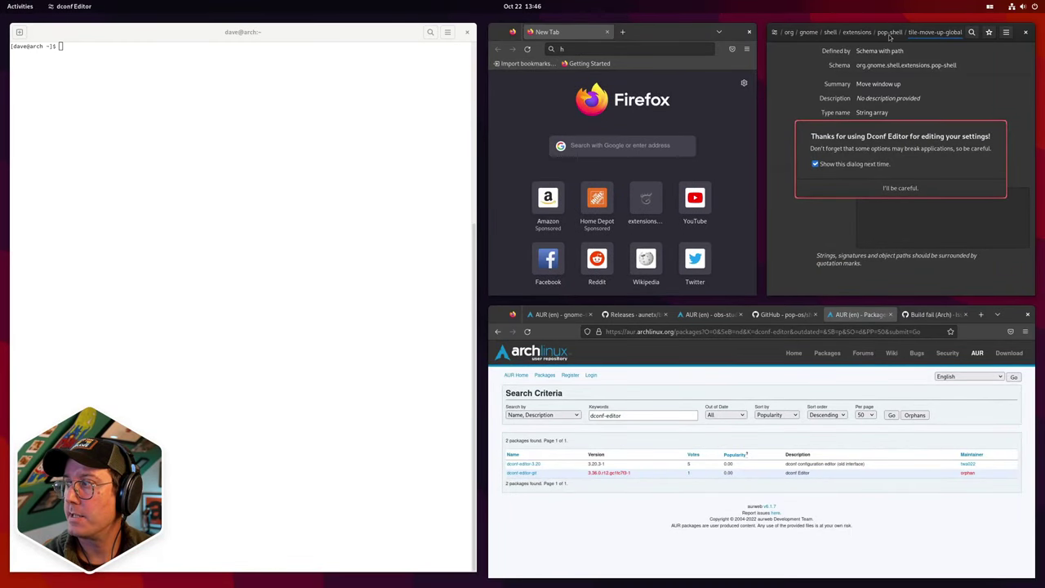
left_click(859, 164)
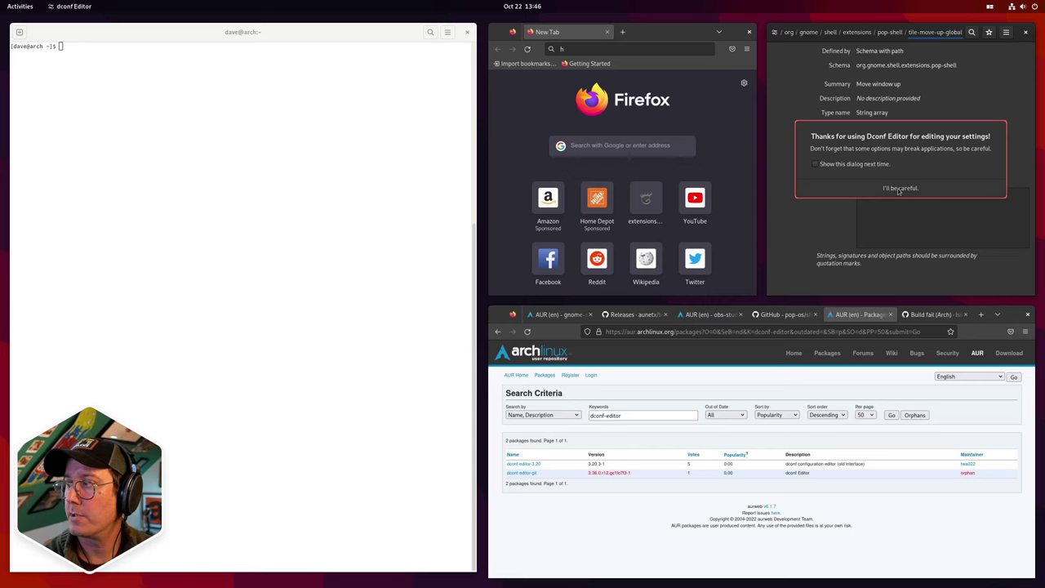
left_click(899, 189)
left_click(887, 33)
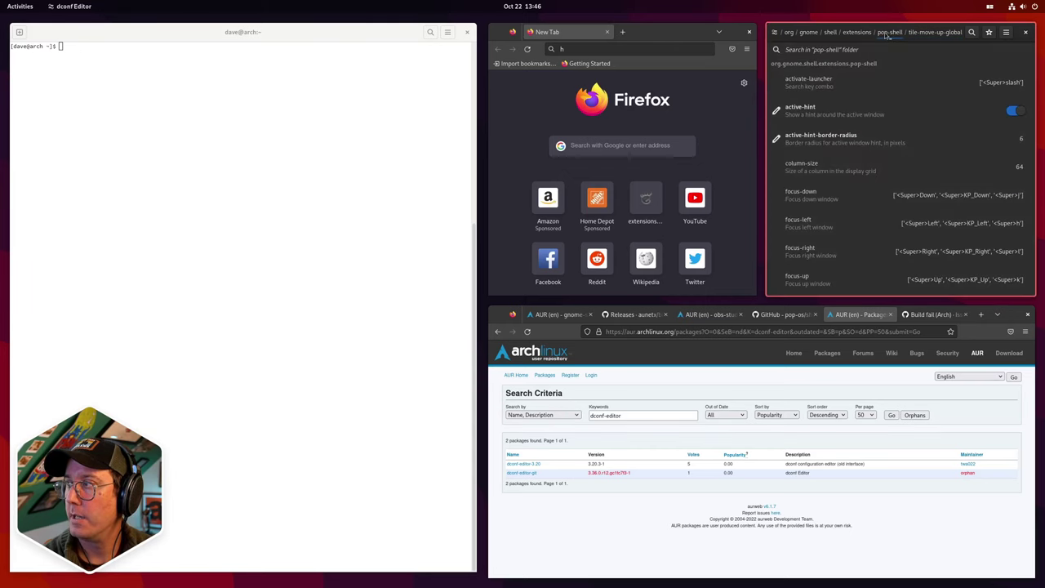
Override the default of focus-down with ['<Ctrl>j'] and apply the change
scroll(852, 207, "down", 2)
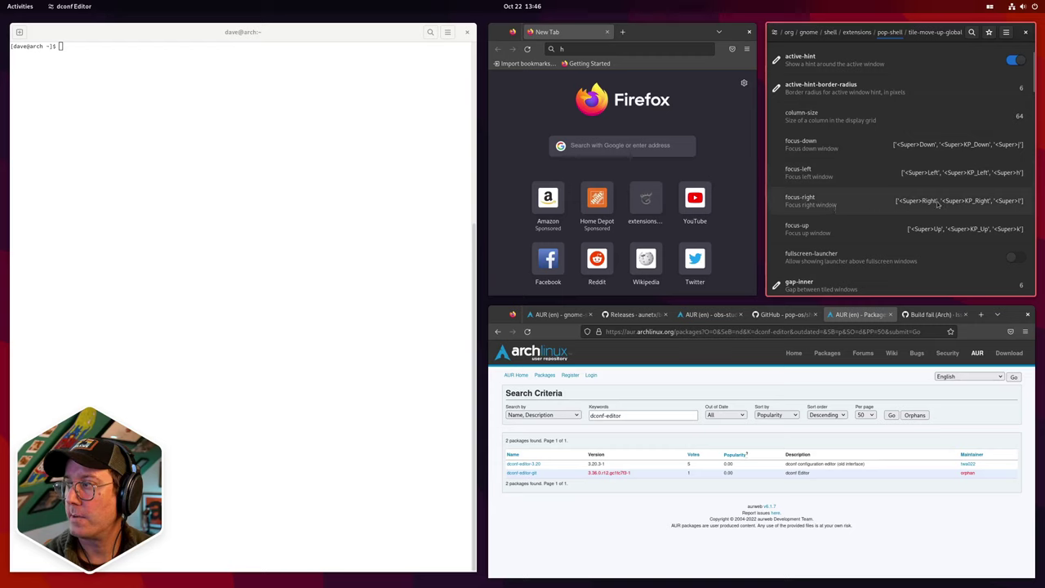
left_click(931, 147)
left_click(862, 175)
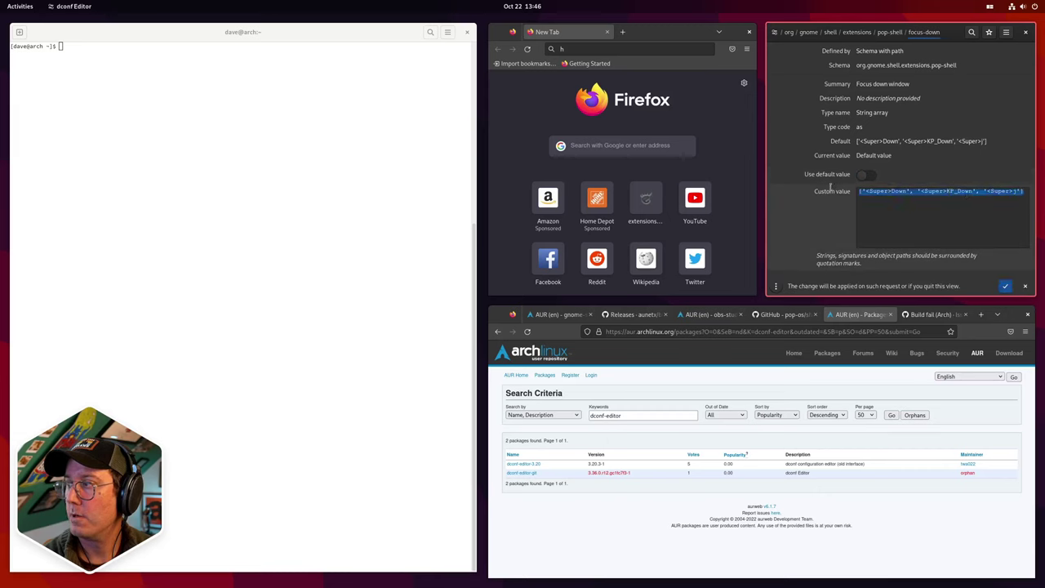
type("['<Ctrl><Shift>j']")
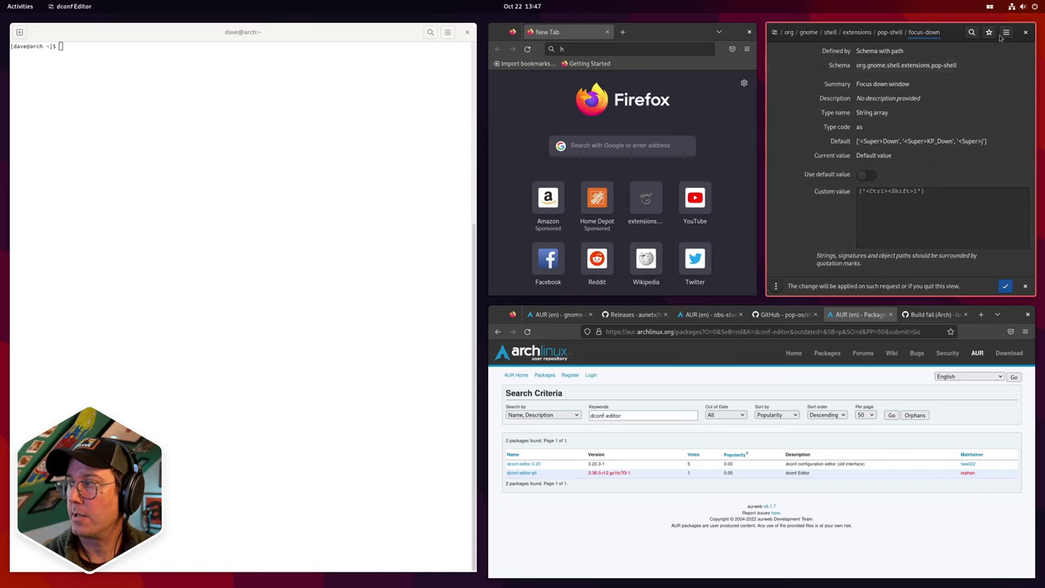
key("BackSpace")
key("BackSpace")
key("BackSpace")
key("BackSpace")
key("BackSpace")
key("BackSpace")
key("BackSpace")
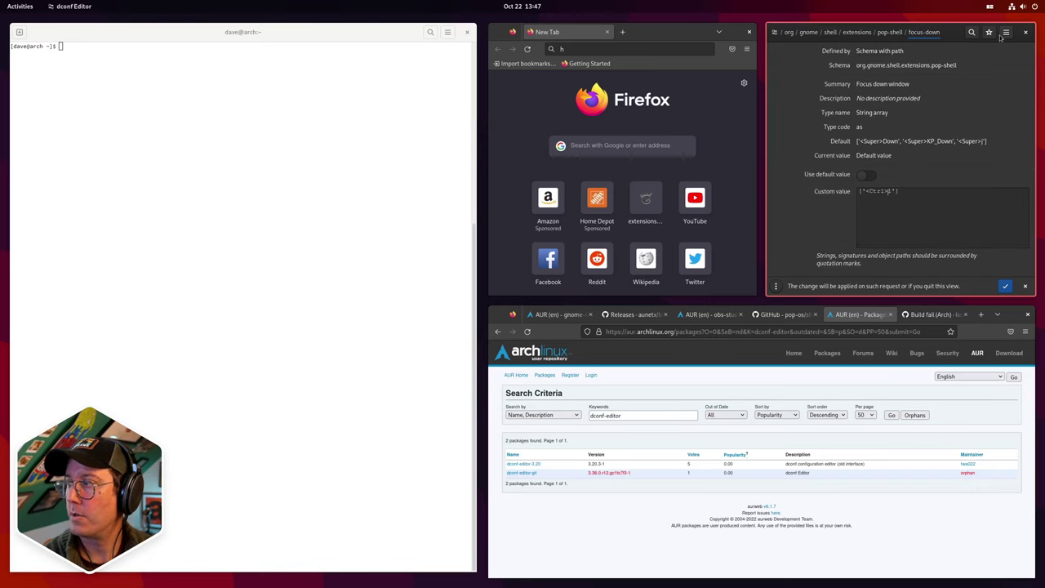
key("BackSpace")
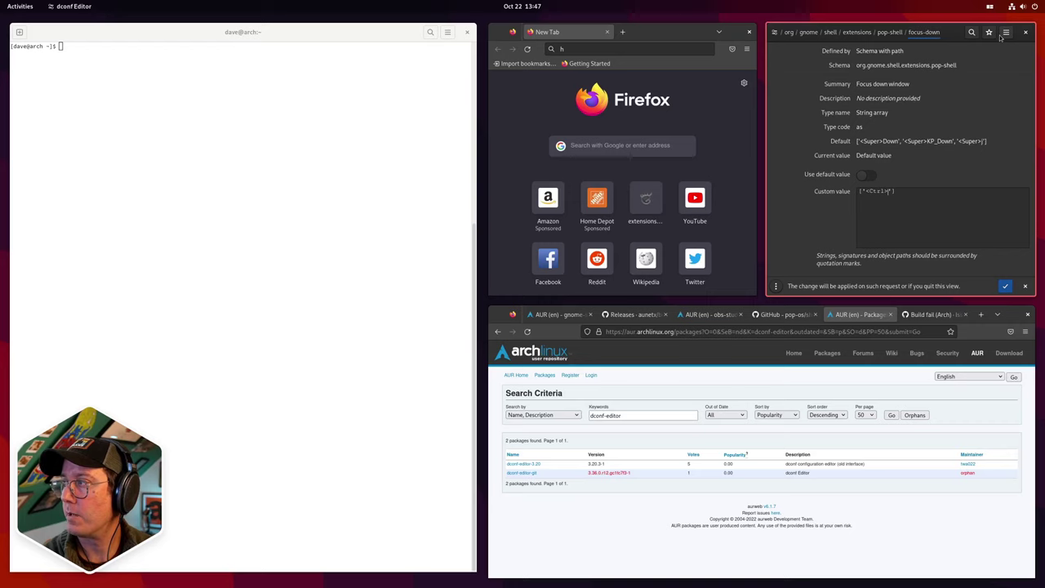
left_click(1005, 286)
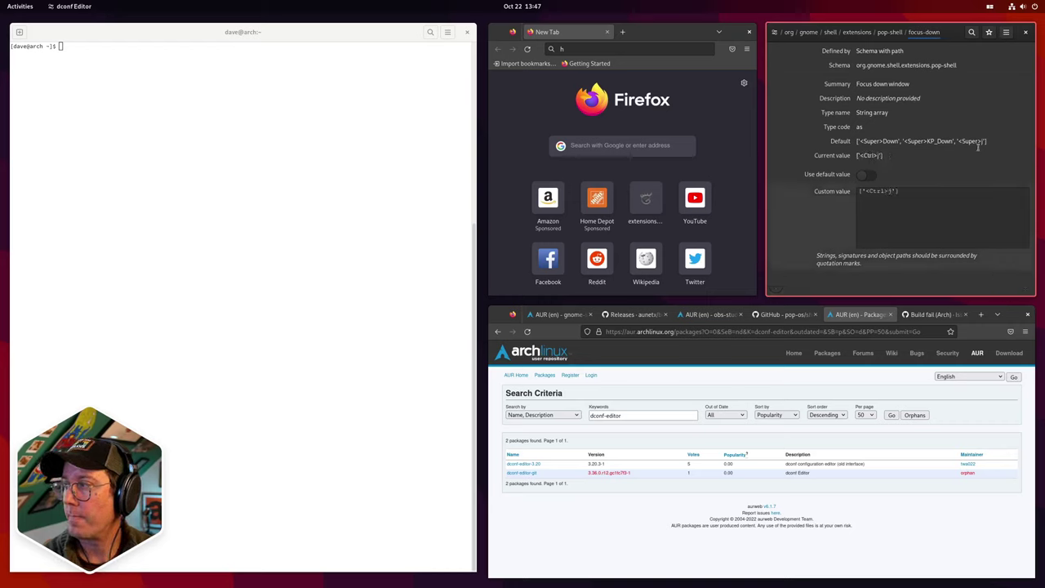
Return to the pop-shell folder, override the default of focus-left with ['<Ctrl>h'] and apply the change
left_click(889, 34)
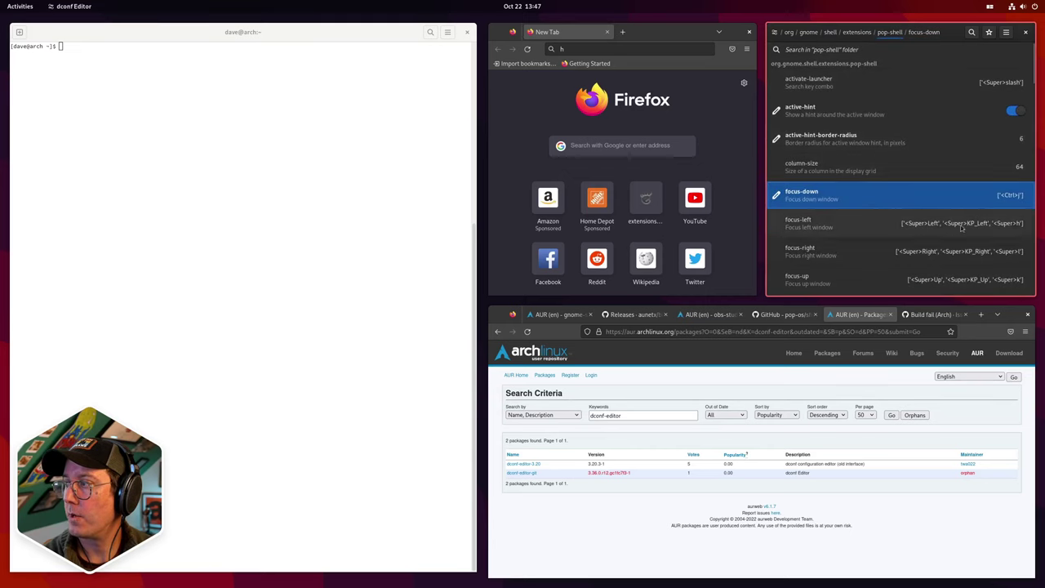
left_click(856, 191)
left_click(866, 173)
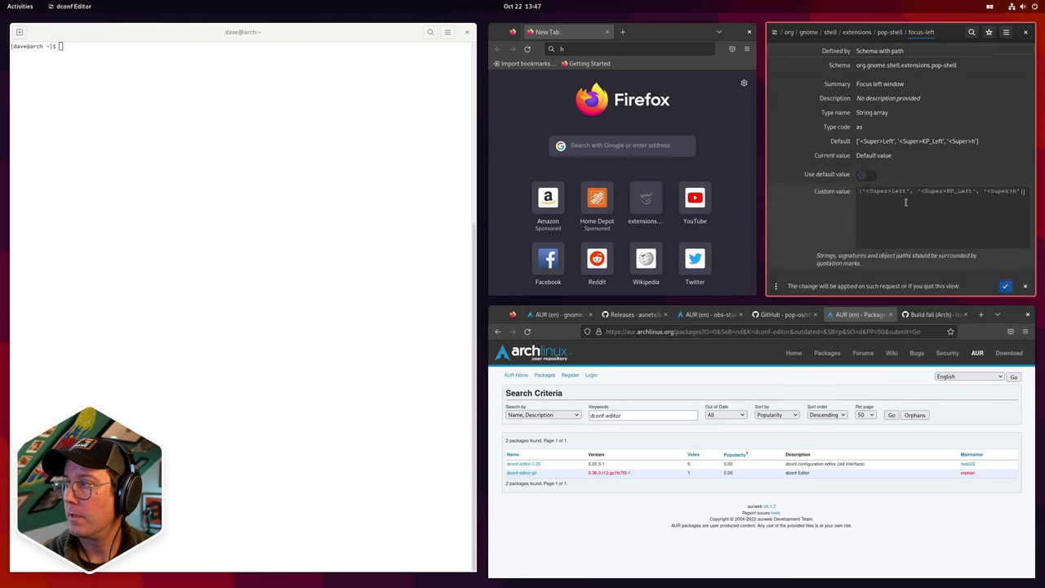
type("['<Ctrl>']")
key("Left")
key("Left")
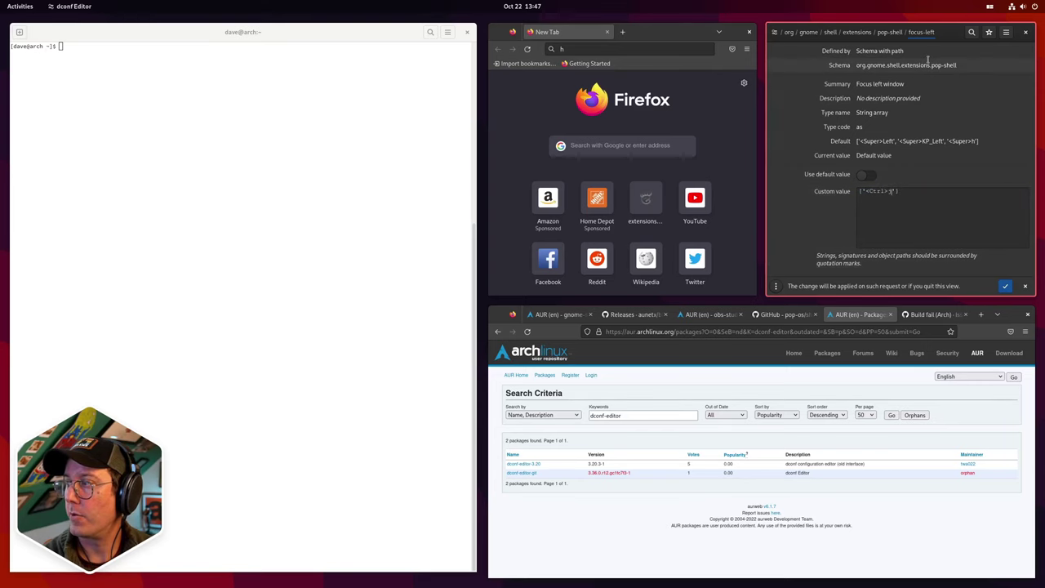
type("h")
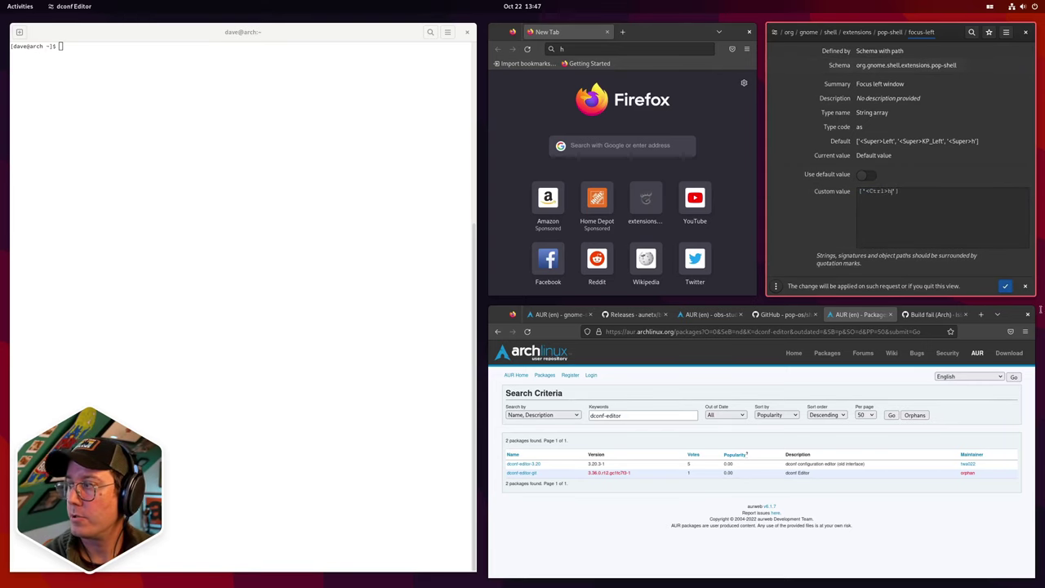
left_click(1004, 289)
Return to the pop-shell folder, override the default of focus-right with ['<Ctrl>l'] and apply the change
key("alt+Up")
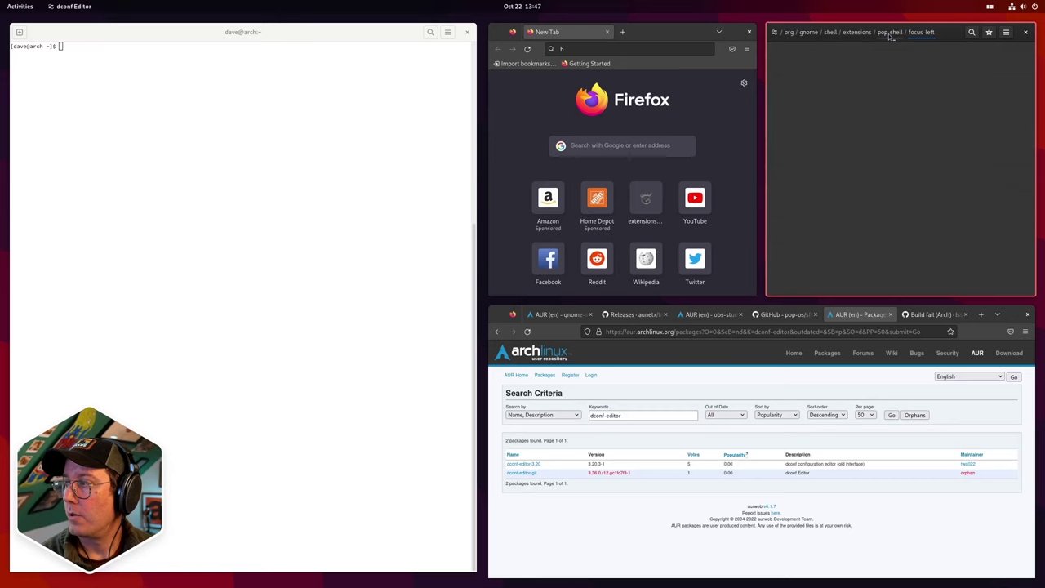
left_click(827, 247)
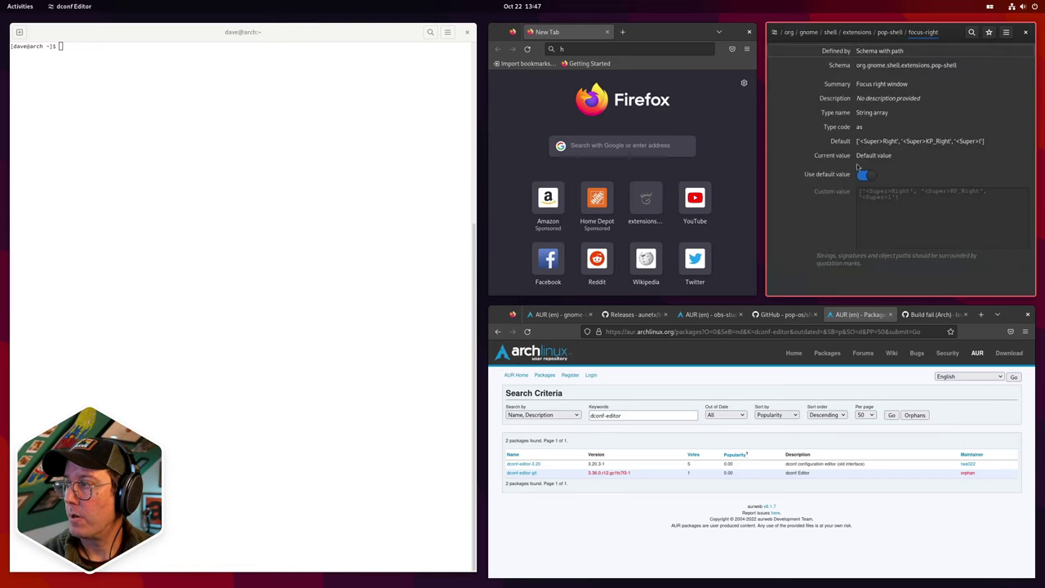
left_click(864, 174)
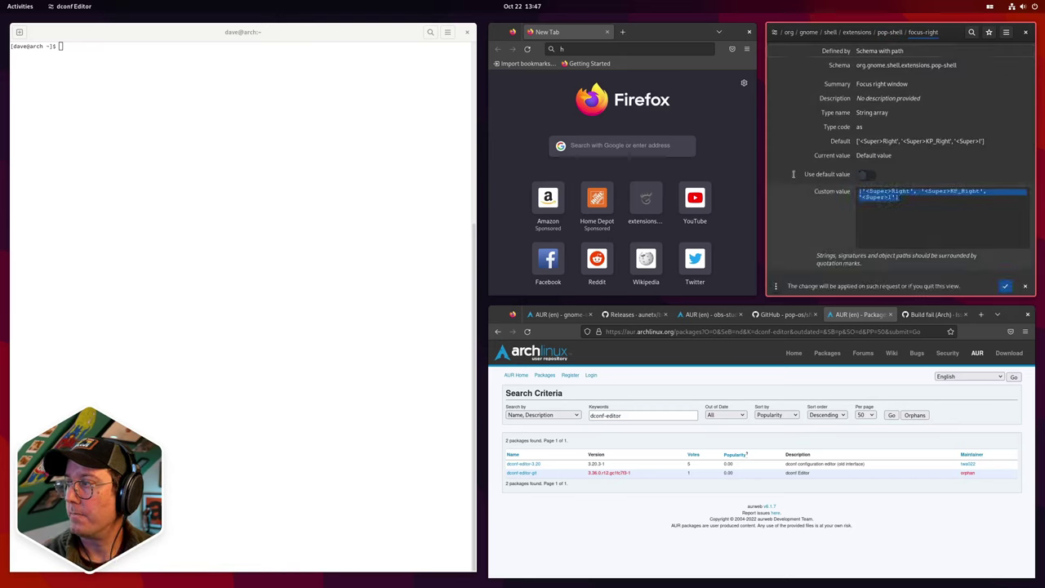
type("['<Ctrl>']")
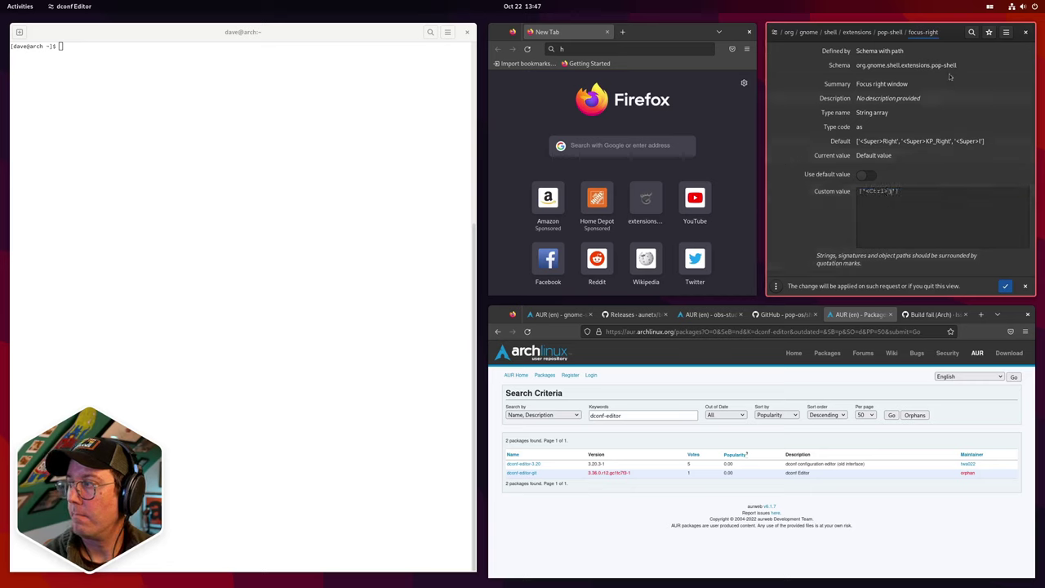
type("k")
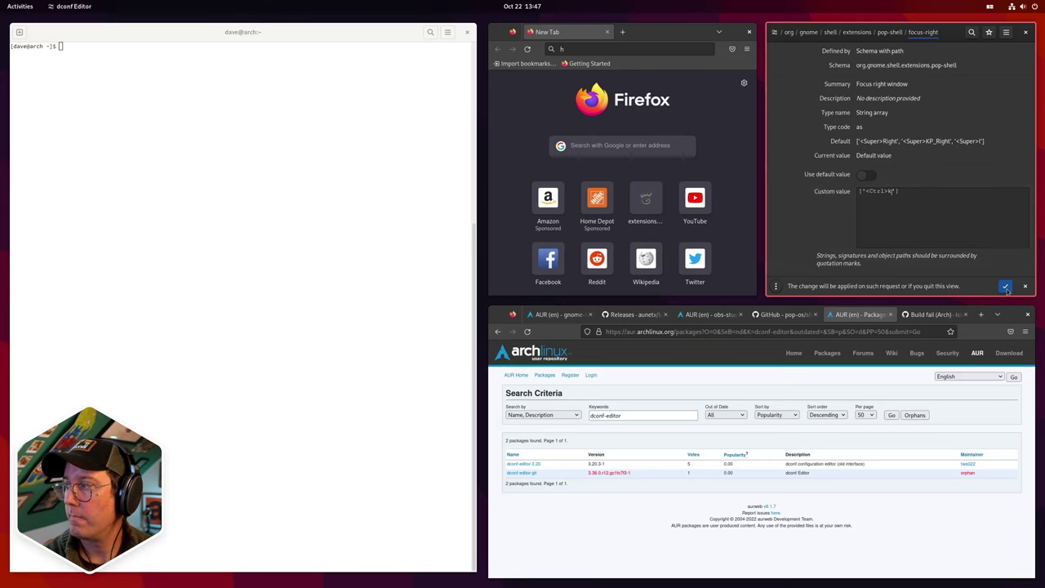
key("BackSpace")
type("l")
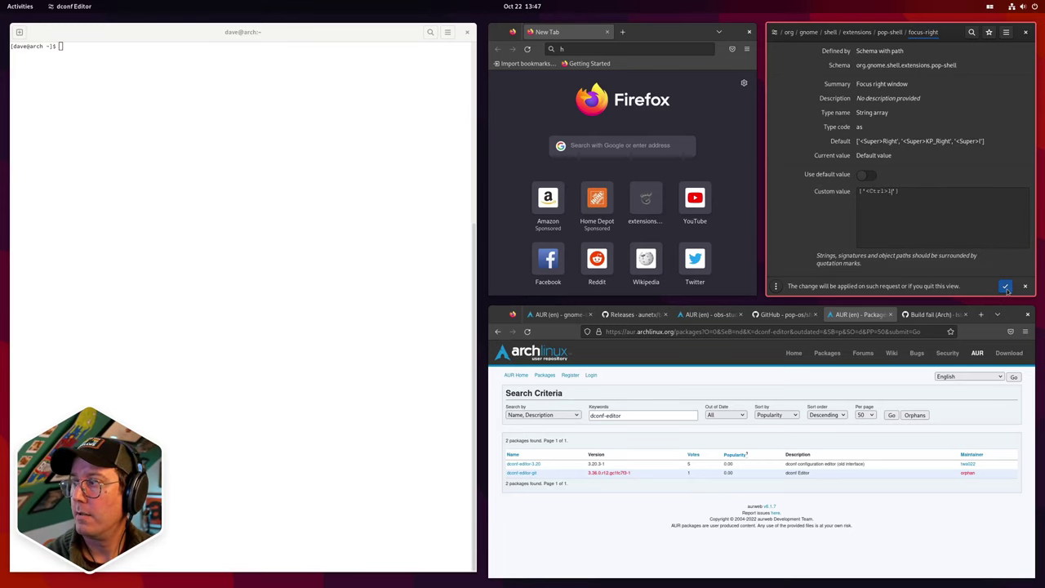
left_click(1006, 287)
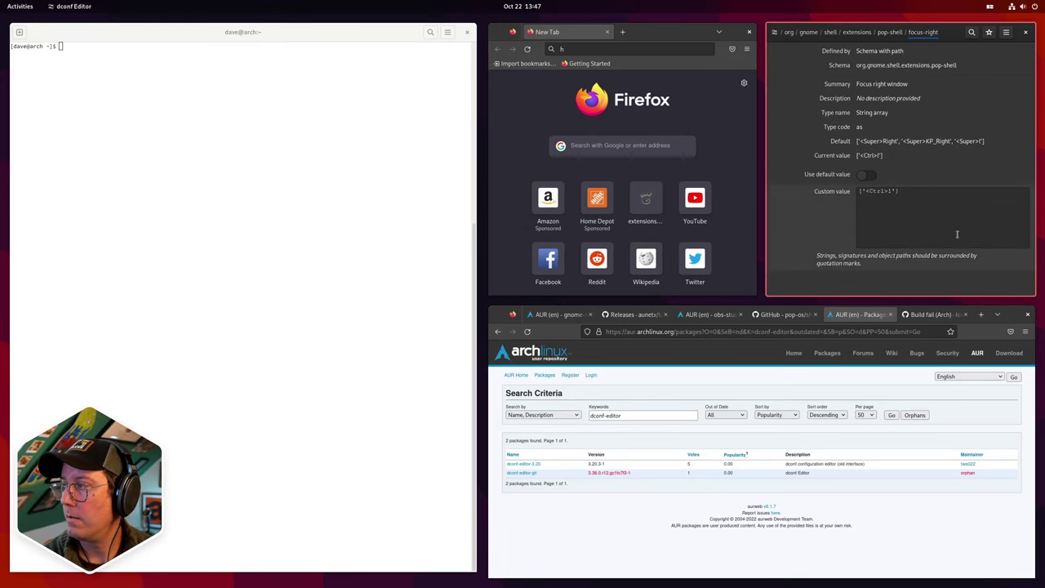
Override the default of focus-up in the pop-shell folder with ['<Ctrl>k'], apply the change and close dconf Editor
left_click(890, 32)
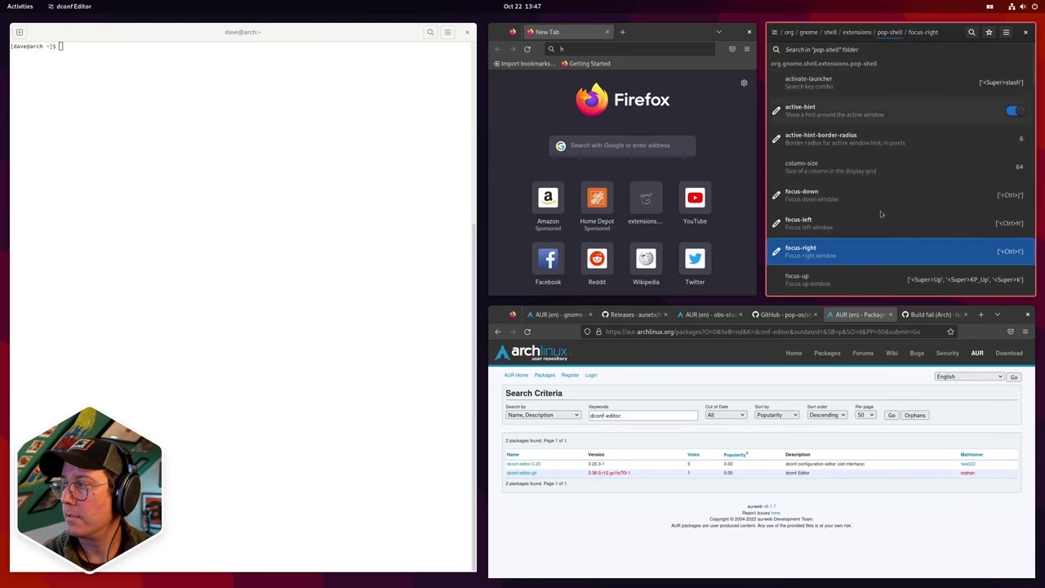
left_click(840, 283)
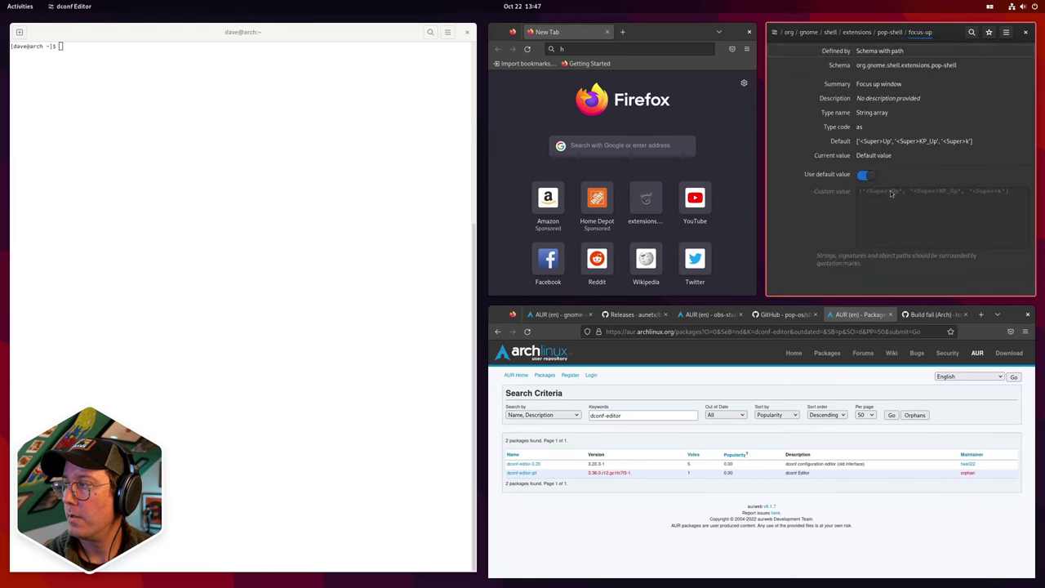
left_click(865, 174)
type("['<Ctrl>]")
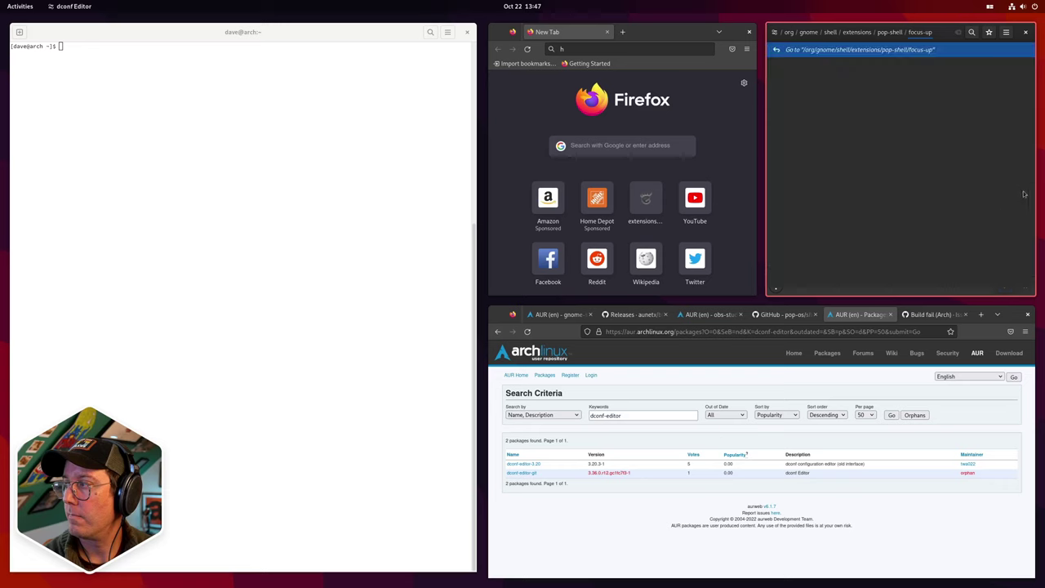
left_click(959, 32)
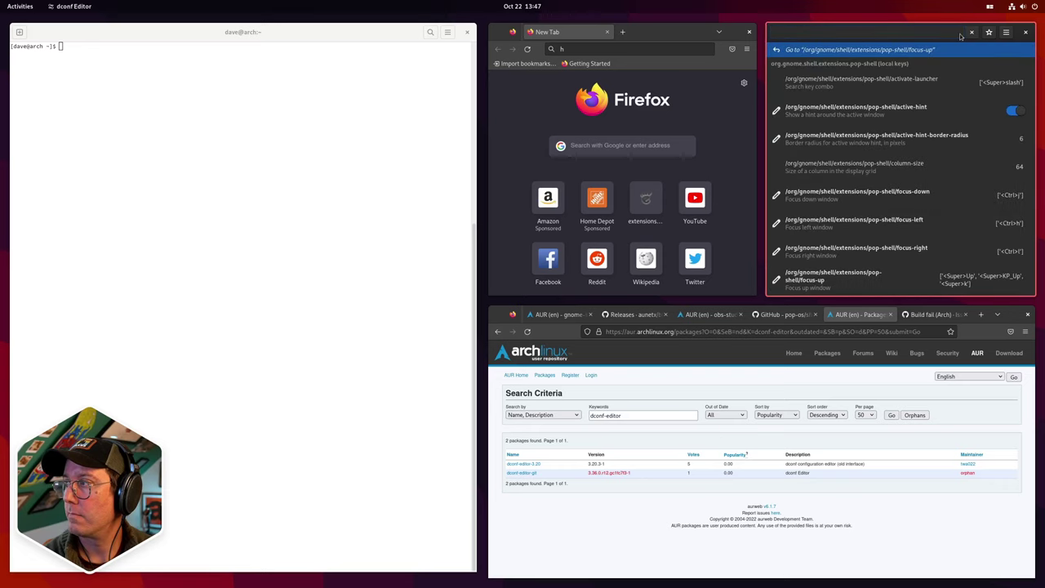
left_click(878, 52)
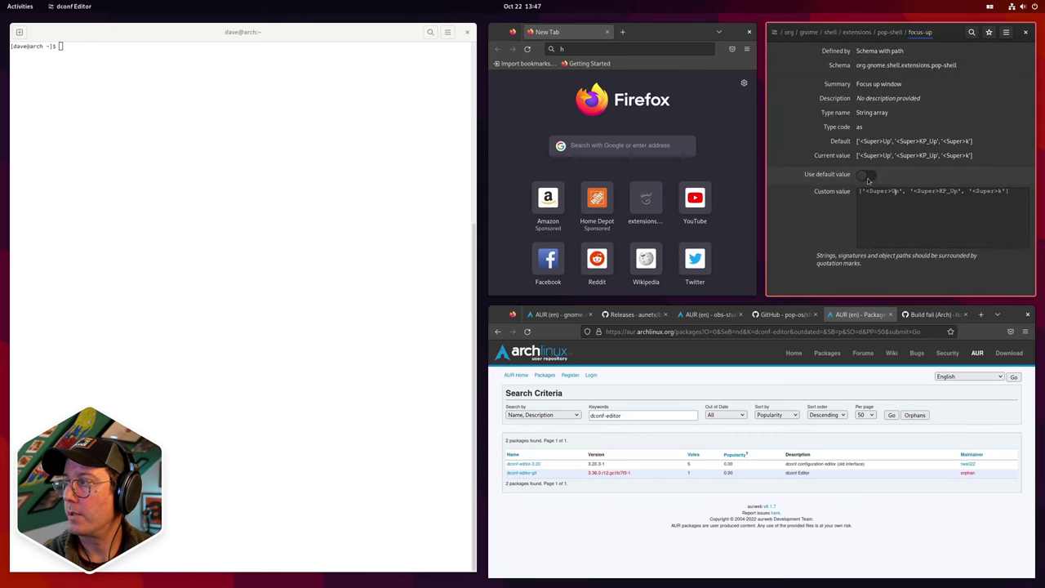
left_click(867, 176)
left_click(871, 176)
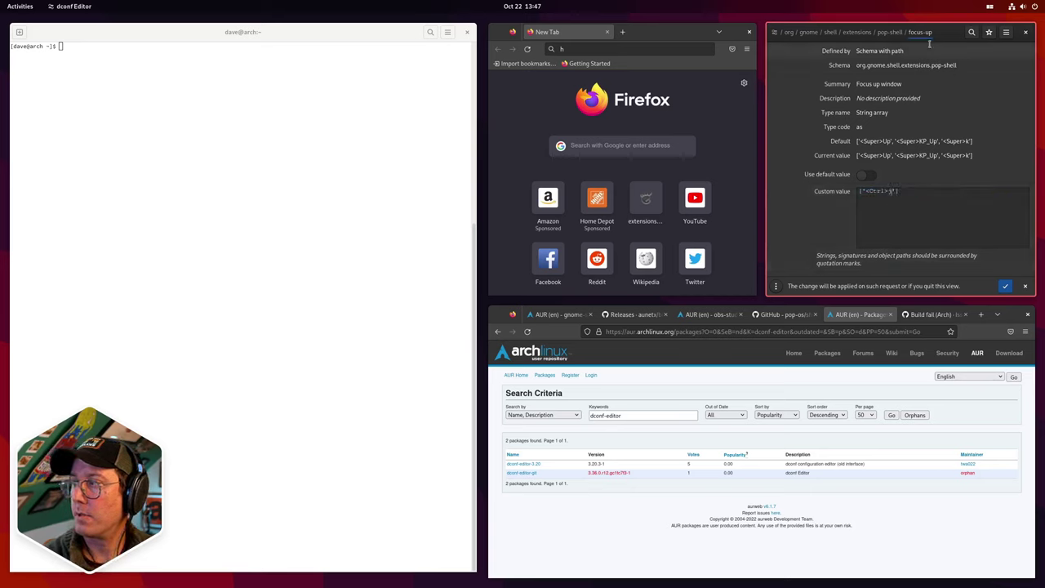
left_click(1005, 286)
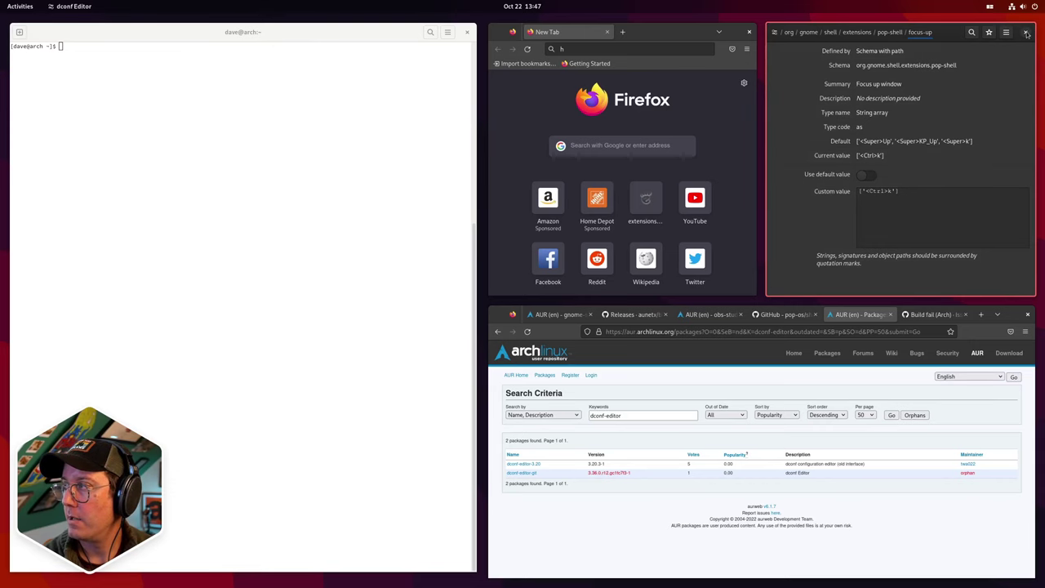
left_click(1027, 33)
Test the directional focus shortcuts by moving focus between the terminal and the two browser windows, starting from the AUR window
left_click(809, 381)
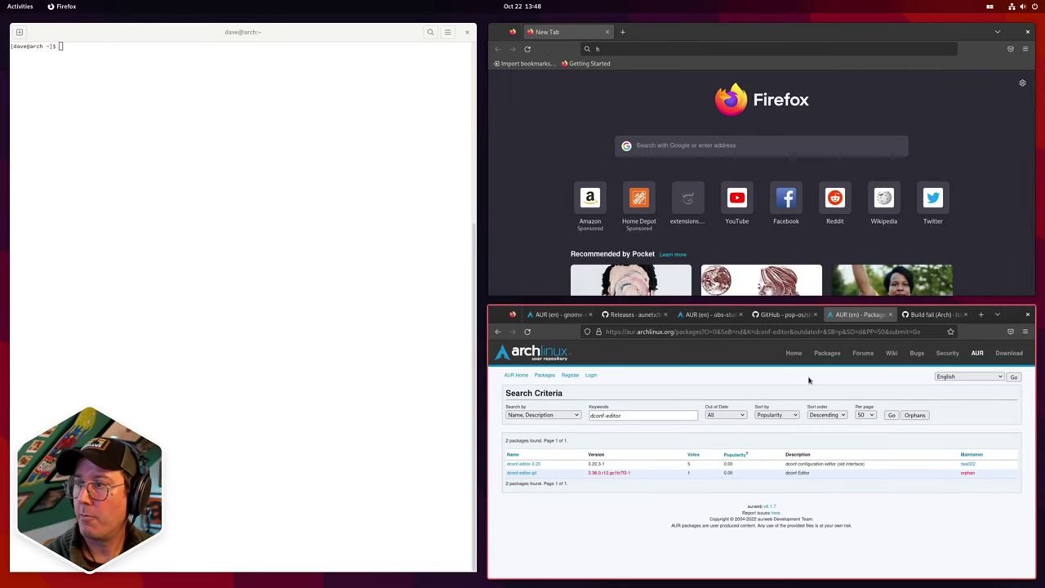
key("ctrl+k")
key("ctrl+k")
key("ctrl+k")
key("ctrl+k")
key("ctrl+k")
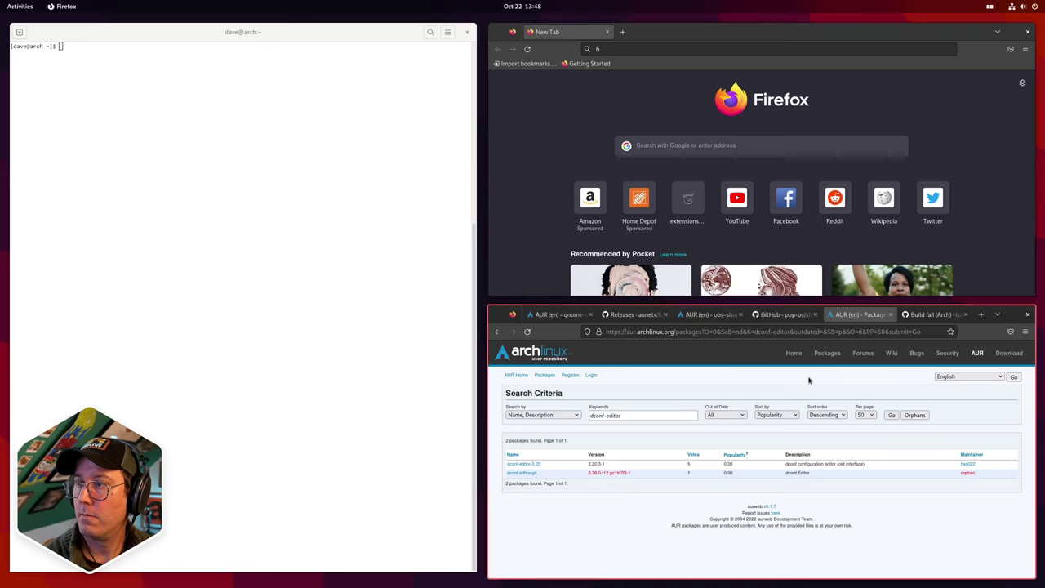
key("super+h")
key("super+l")
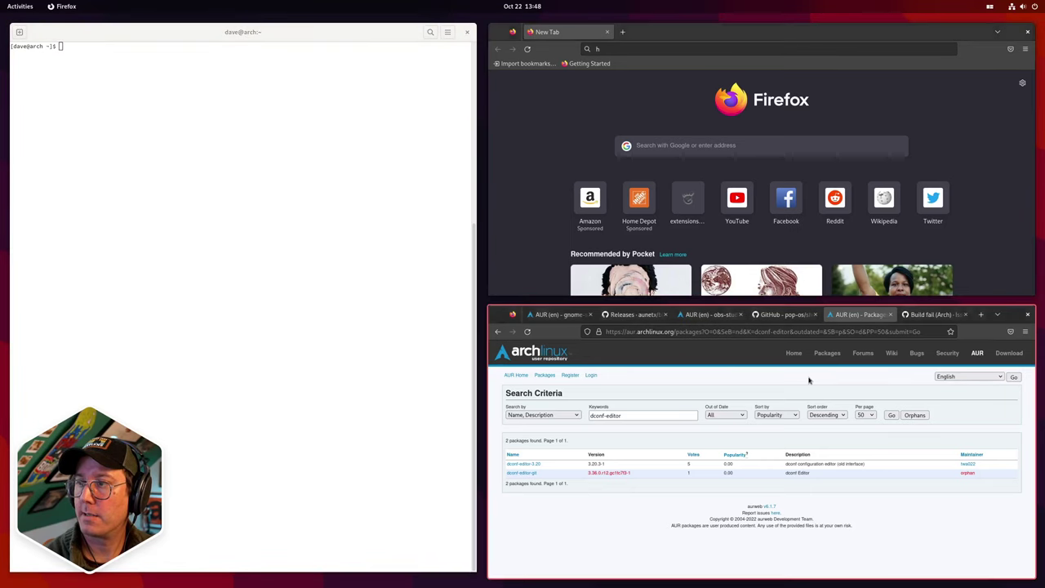
key("super+k")
key("super+h")
key("super+j")
key("super+h")
key("super+l")
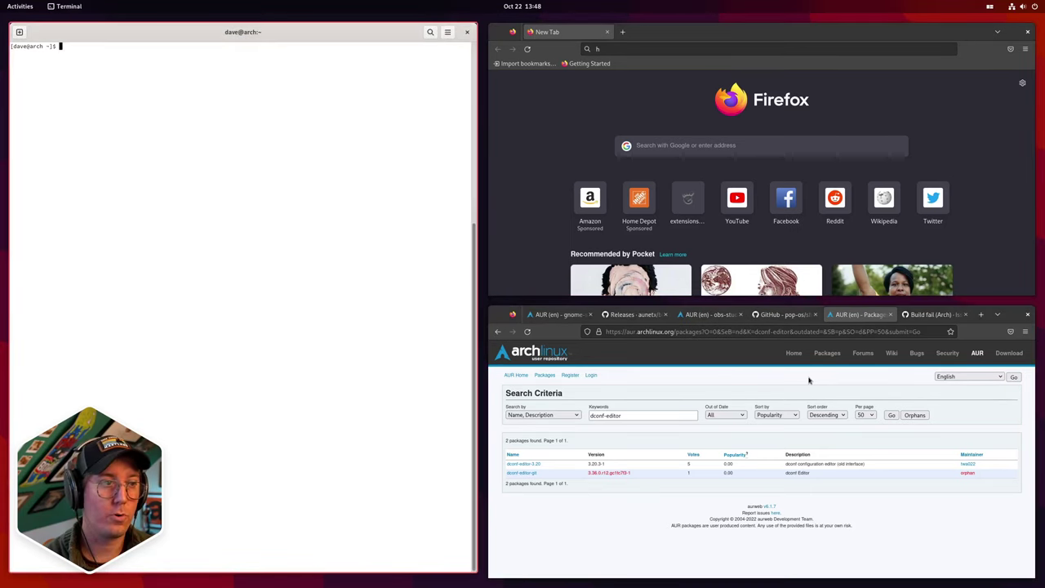
key("super+k")
key("super+h")
key("super+l")
key("super+k")
key("super+j")
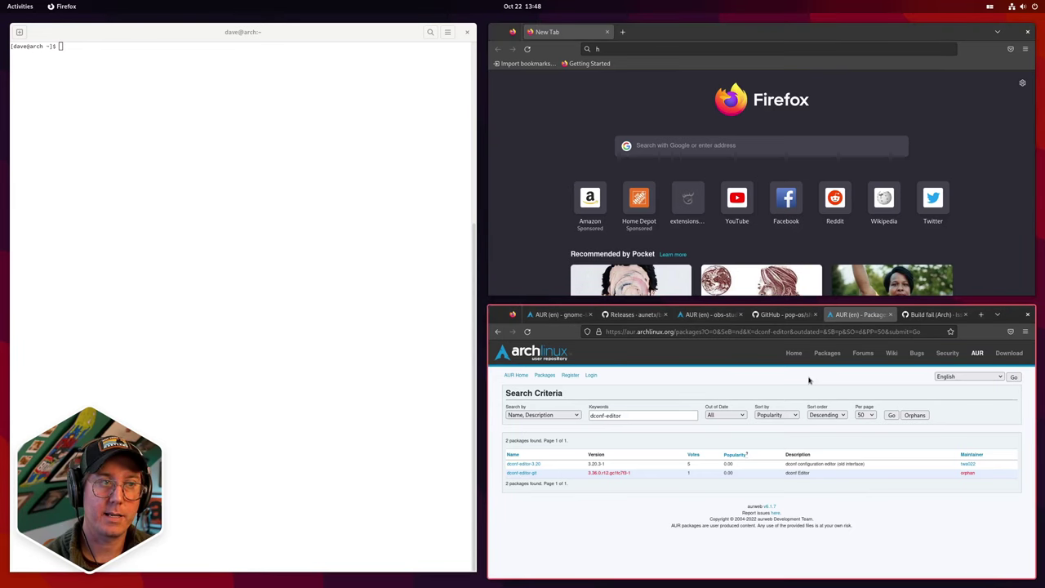
key("super+h")
key("super+l")
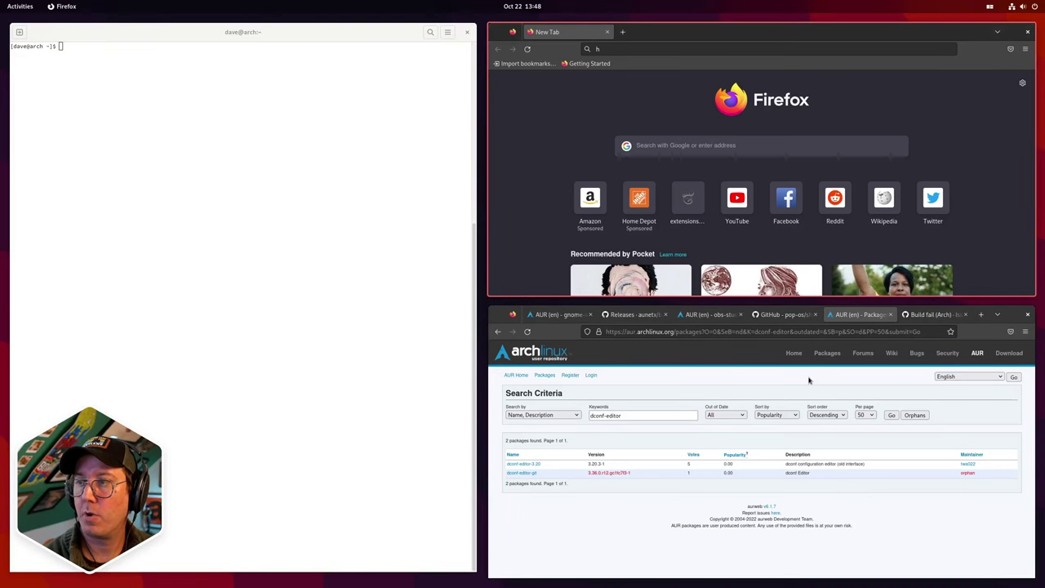
Test the window-movement shortcuts by moving the New Tab browser window through the tiled layout and back to its place
key("super+shift+h")
key("super+shift+l")
key("super+shift+h")
key("super+shift+l")
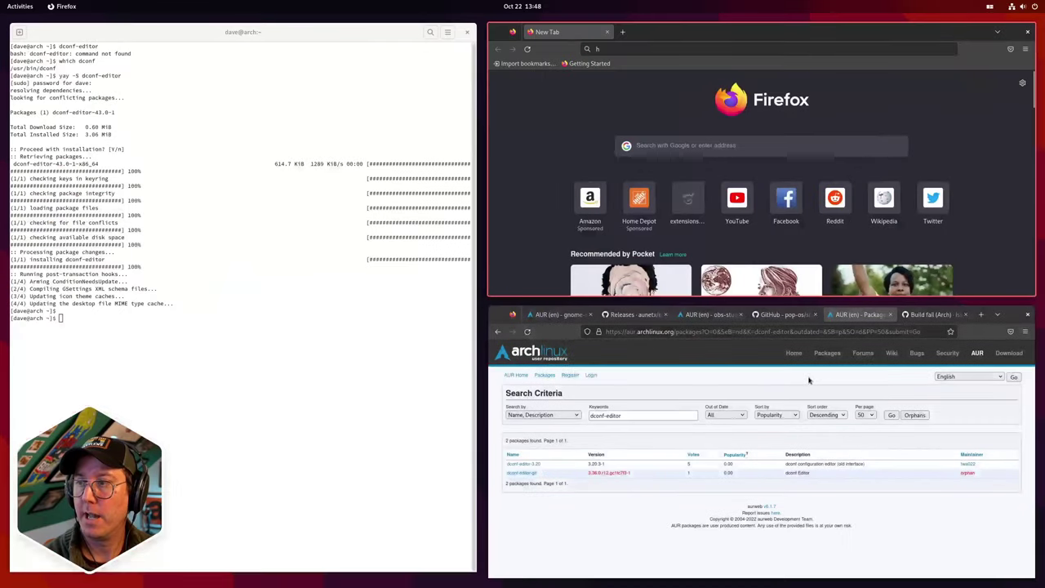
key("super+shift+j")
key("super+shift+k")
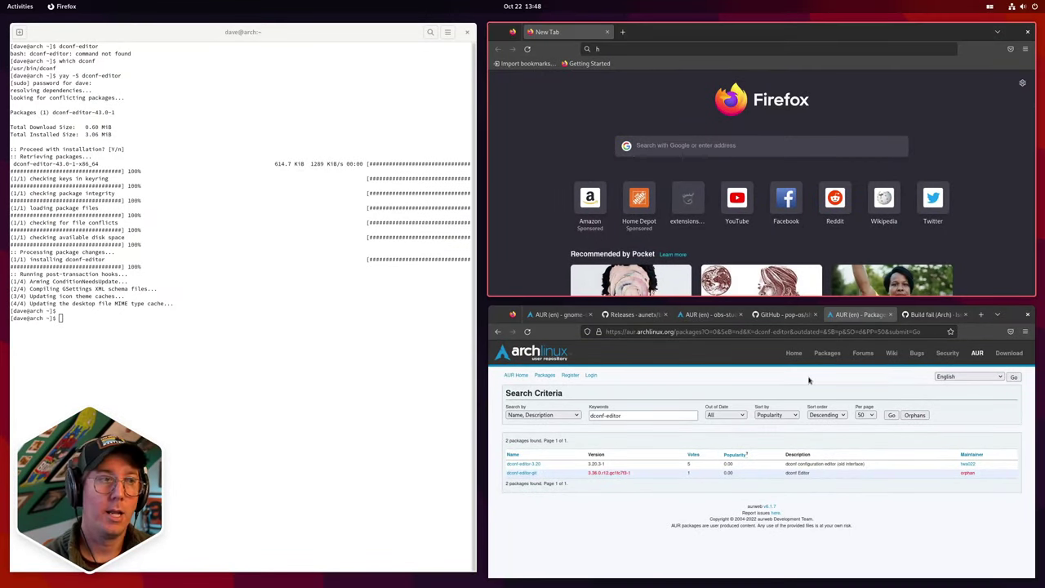
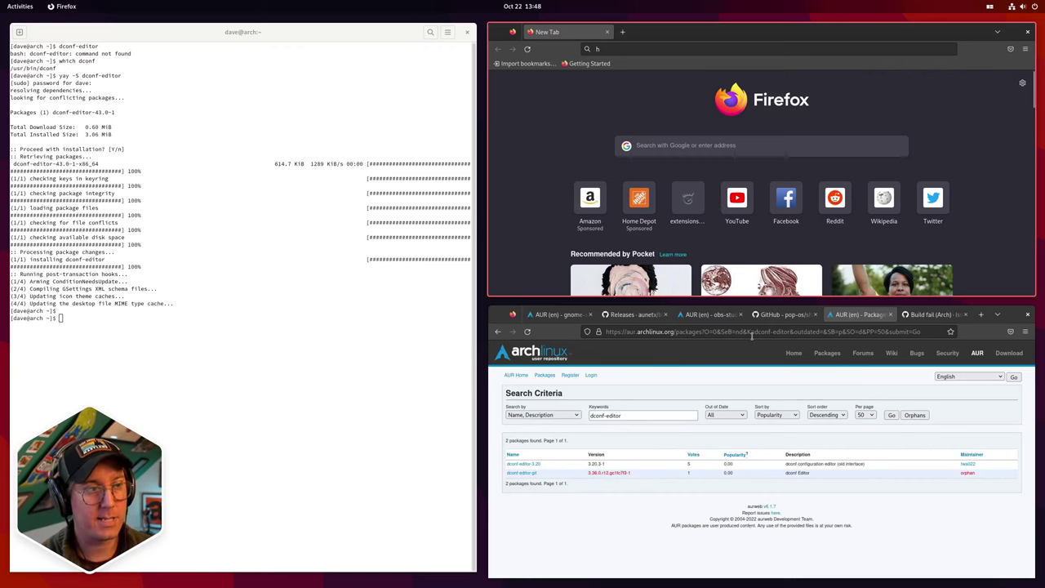
Test cycling between the two Firefox windows and switching between open applications, starting from the AUR window
left_click(928, 510)
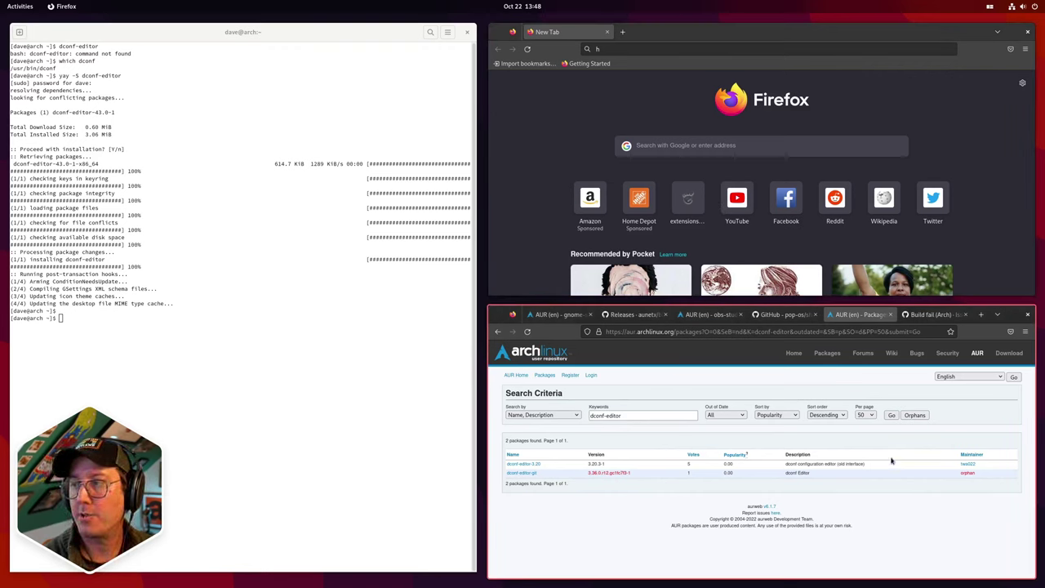
key("alt+grave")
key("alt+grave")
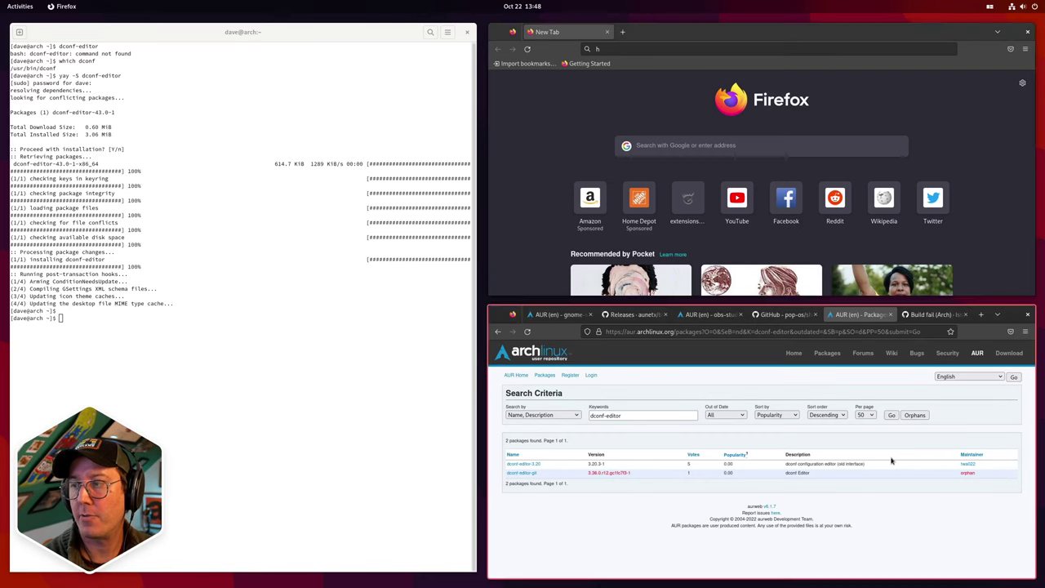
key("alt+grave")
key("alt+grave")
key("alt+grave")
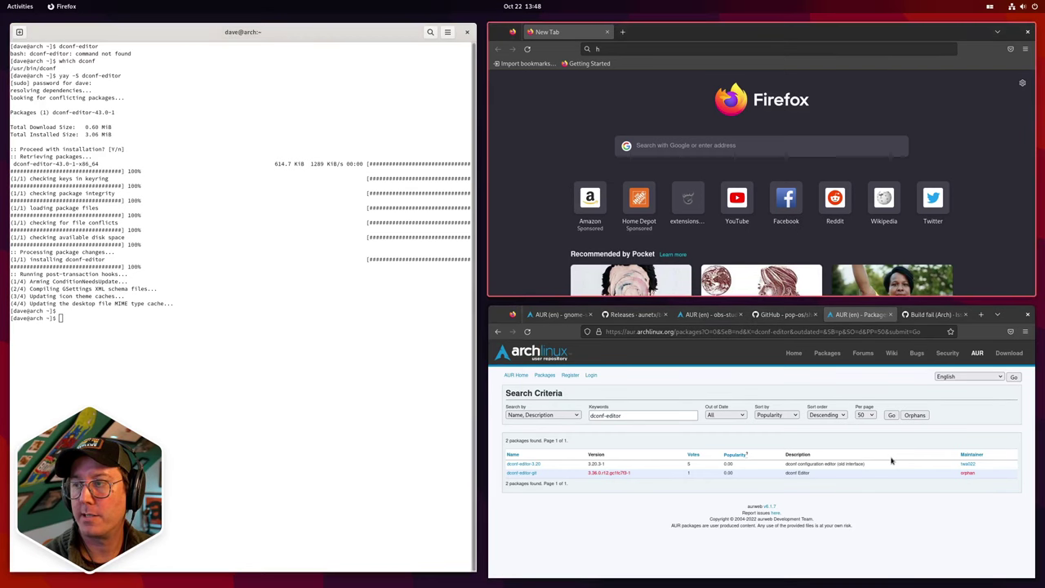
key("alt+Tab")
key("alt+Tab")
key("alt+Tab")
key("alt+Tab")
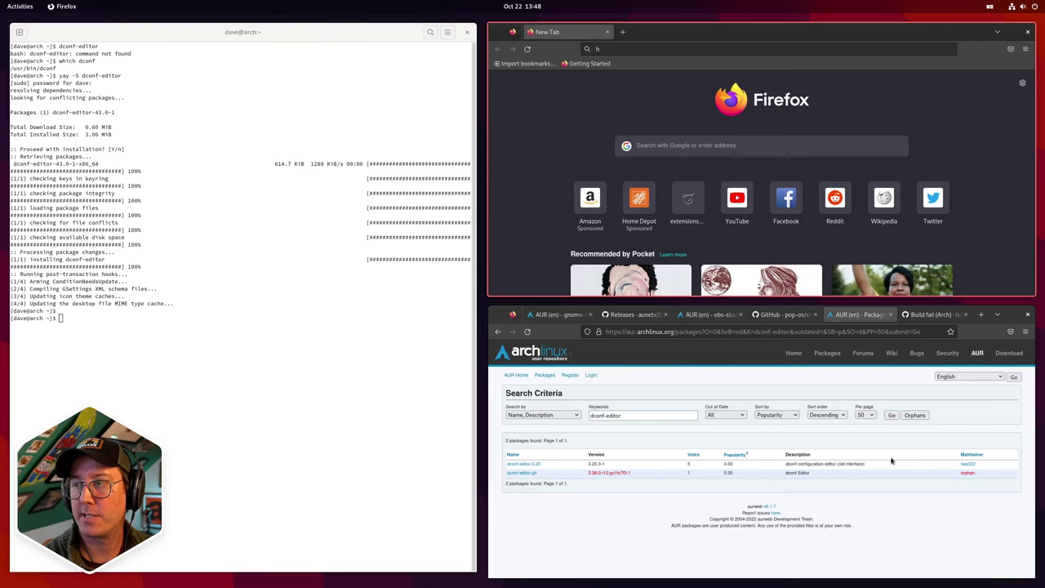
key("alt+Tab")
key("alt+Tab")
key("alt+Tab")
key("alt+Tab")
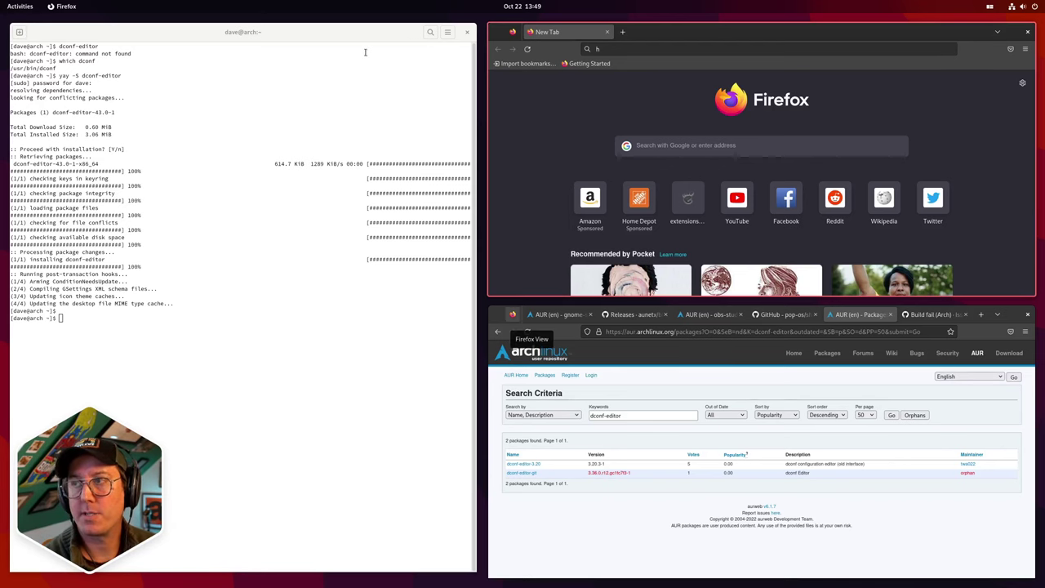
Launch the system Settings, and close the AUR browser window and the terminal
key("super")
type("sett")
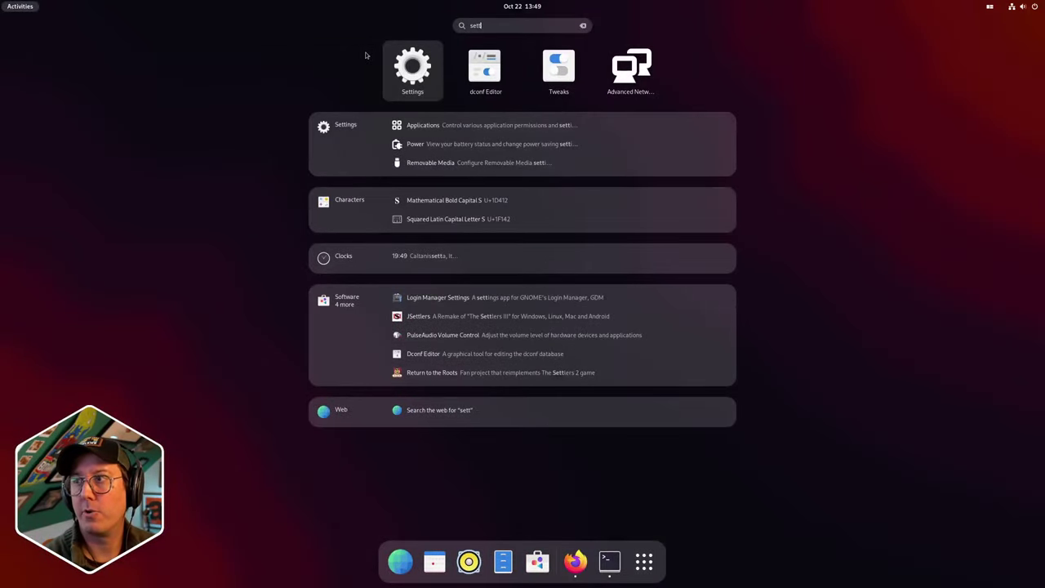
key("Return")
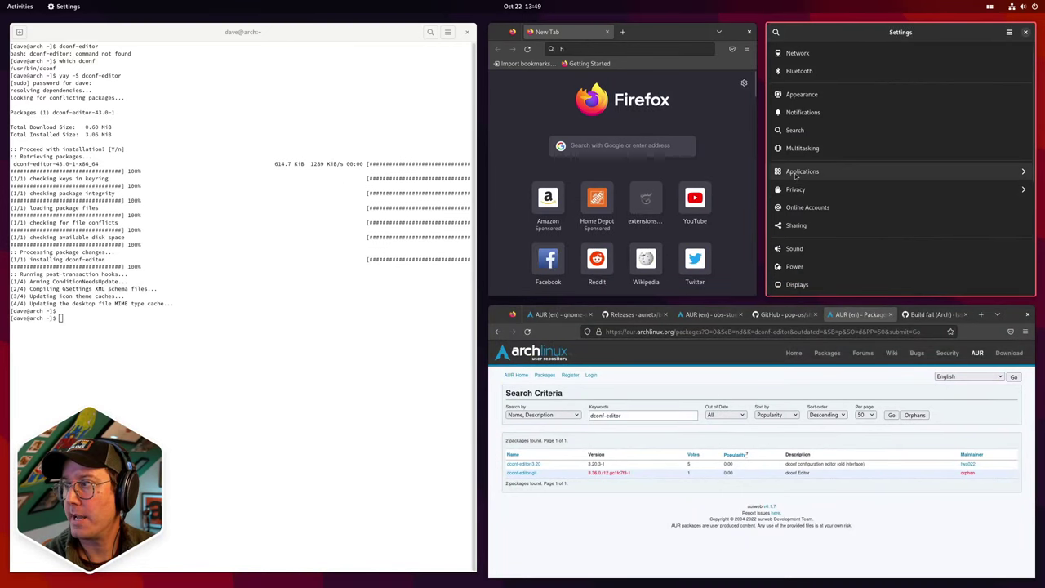
left_click(1028, 314)
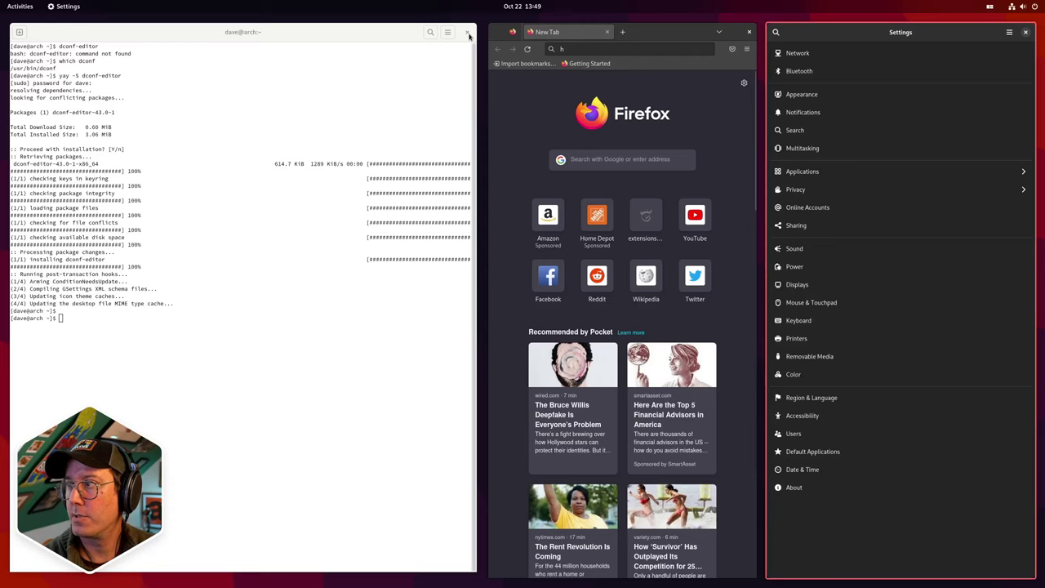
left_click(468, 33)
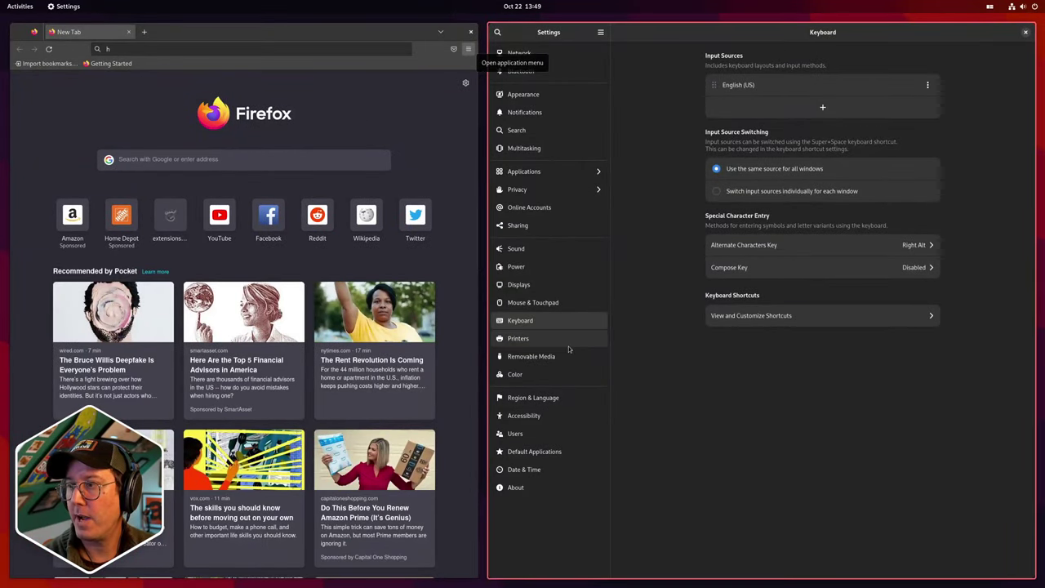
Check the Custom Shortcuts list in the Keyboard settings, and close the shortcuts dialog
left_click(762, 322)
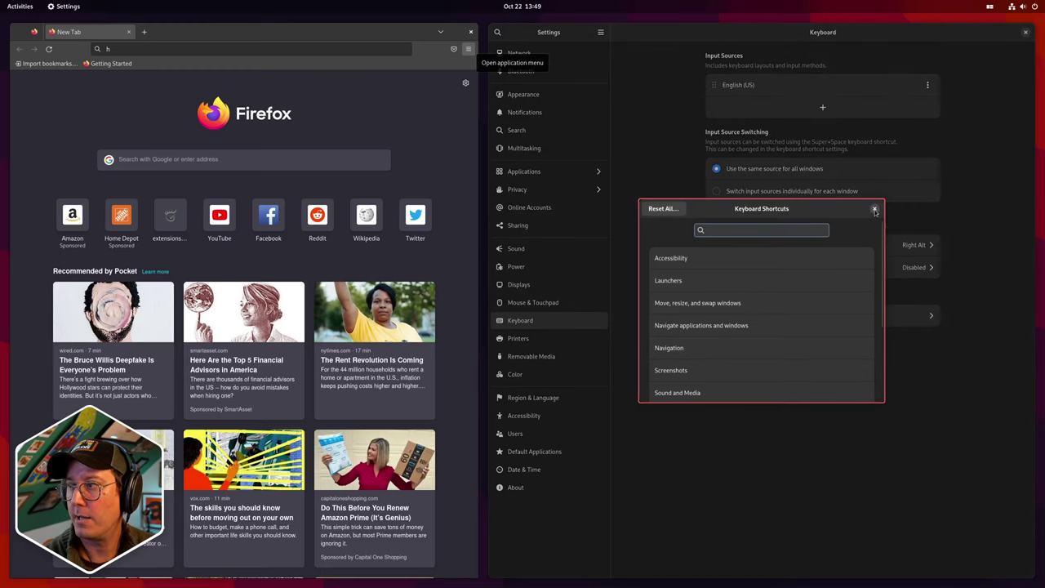
scroll(746, 327, "down", 3)
left_click(703, 383)
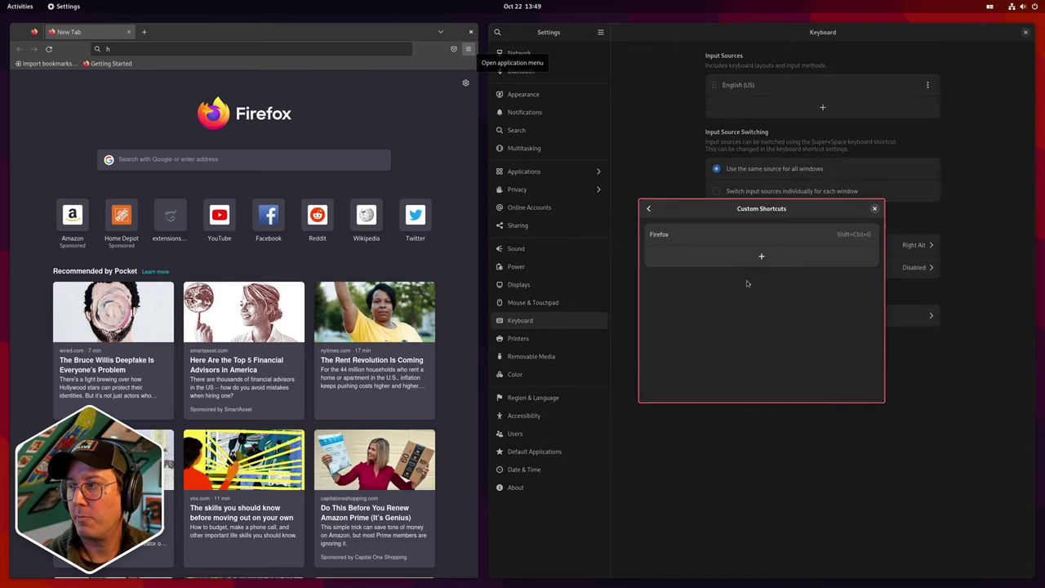
left_click(875, 210)
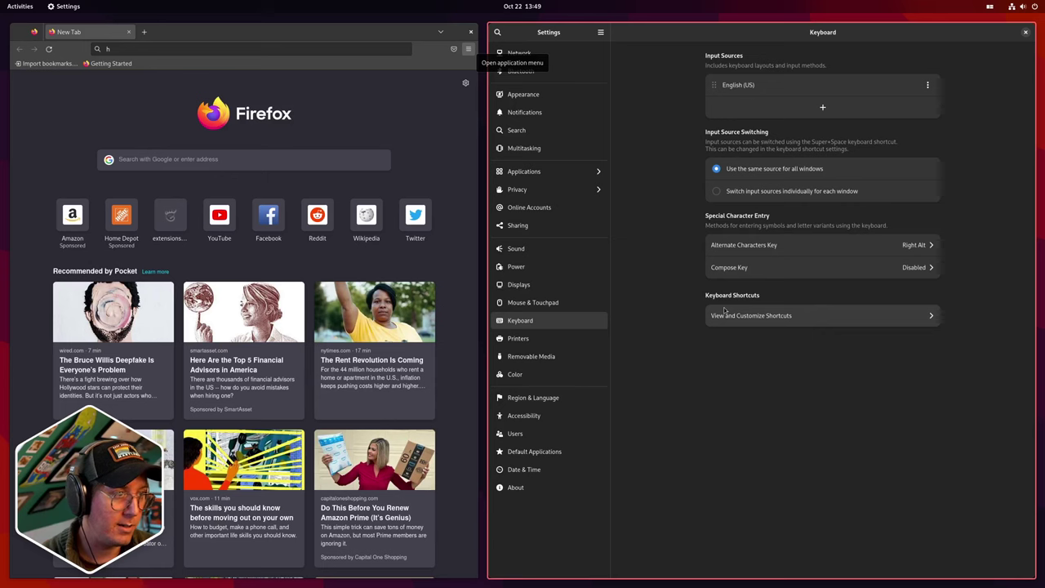
Launch dconf Editor and search its keys for "close"
key("super")
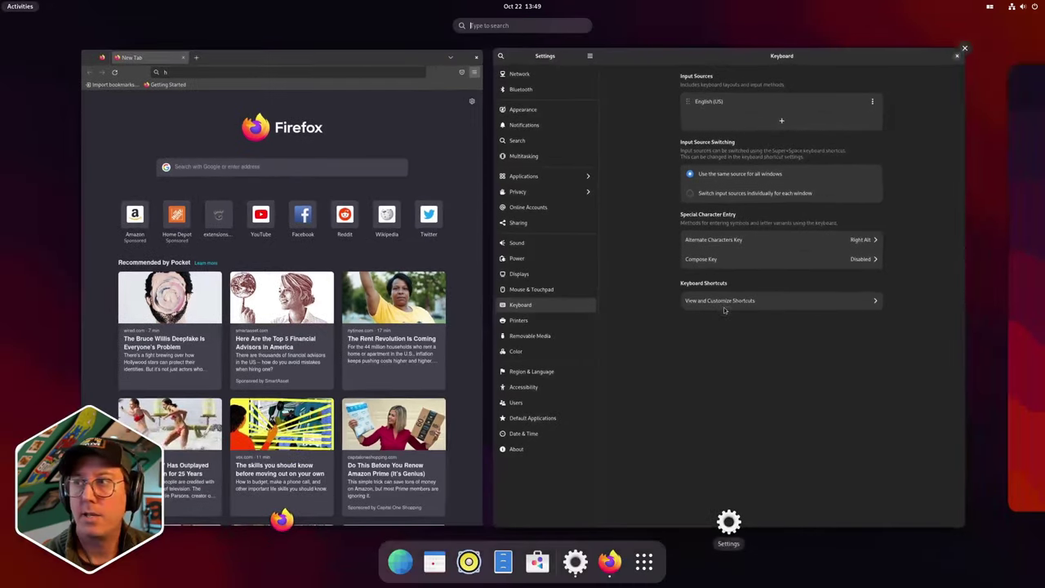
type("d")
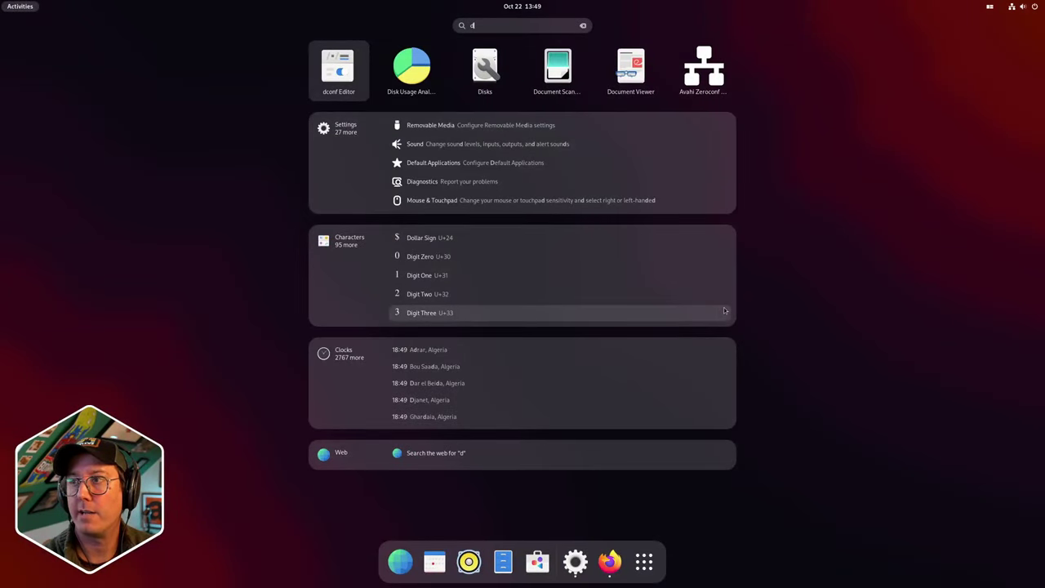
key("Return")
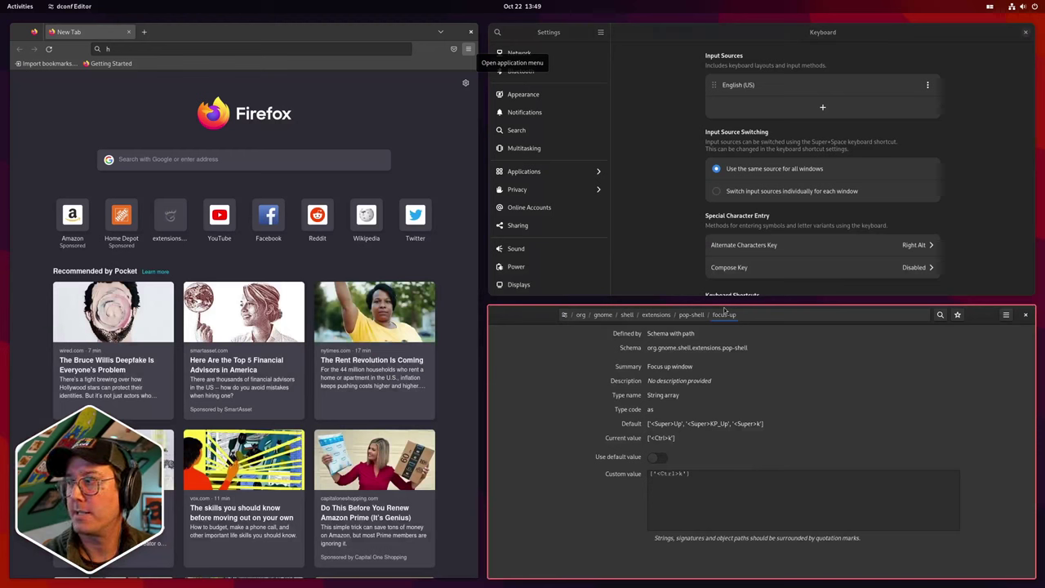
left_click(940, 315)
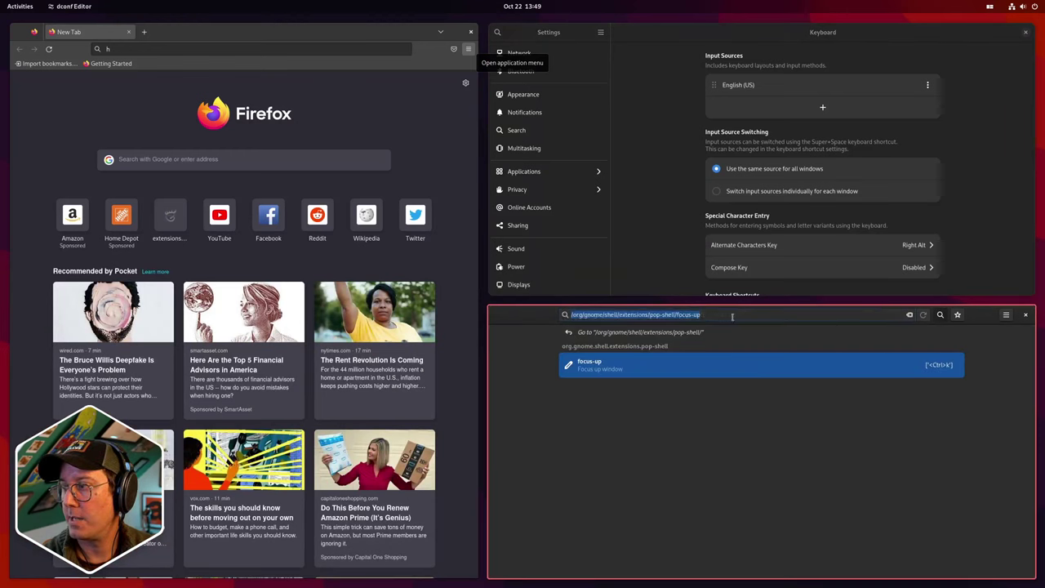
type("close")
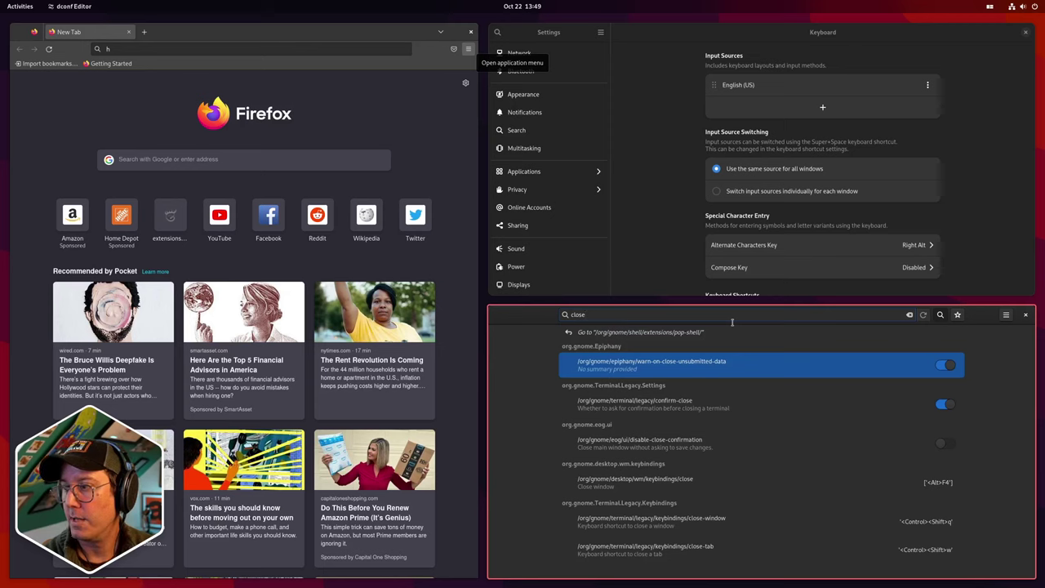
Open the window manager's close-window key, /org/gnome/desktop/wm/keybindings/close, from the search results
key("Down")
key("Down")
key("Down")
key("Up")
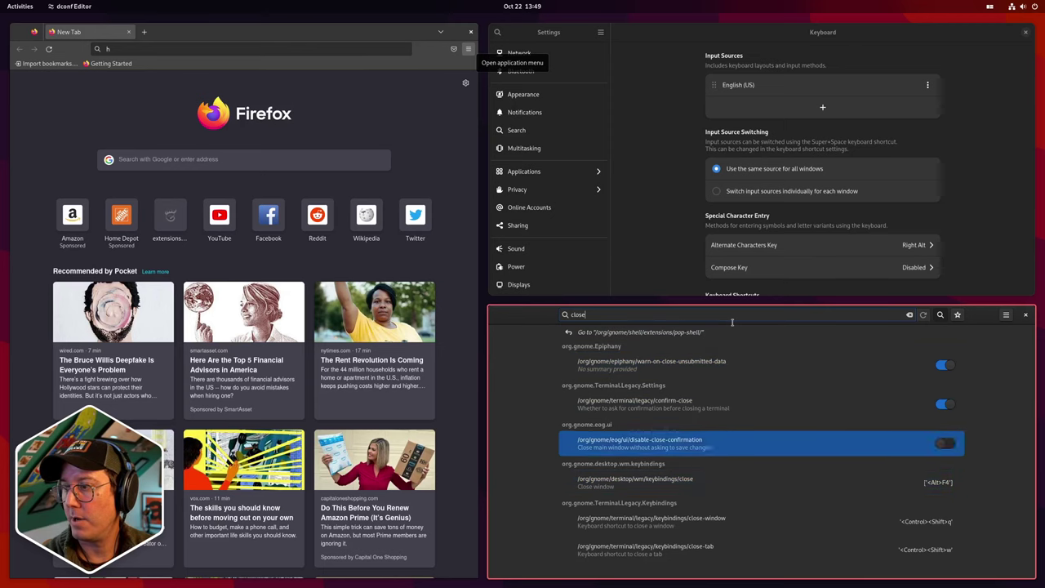
key("Up")
key("Down")
key("Down")
key("Down")
key("Up")
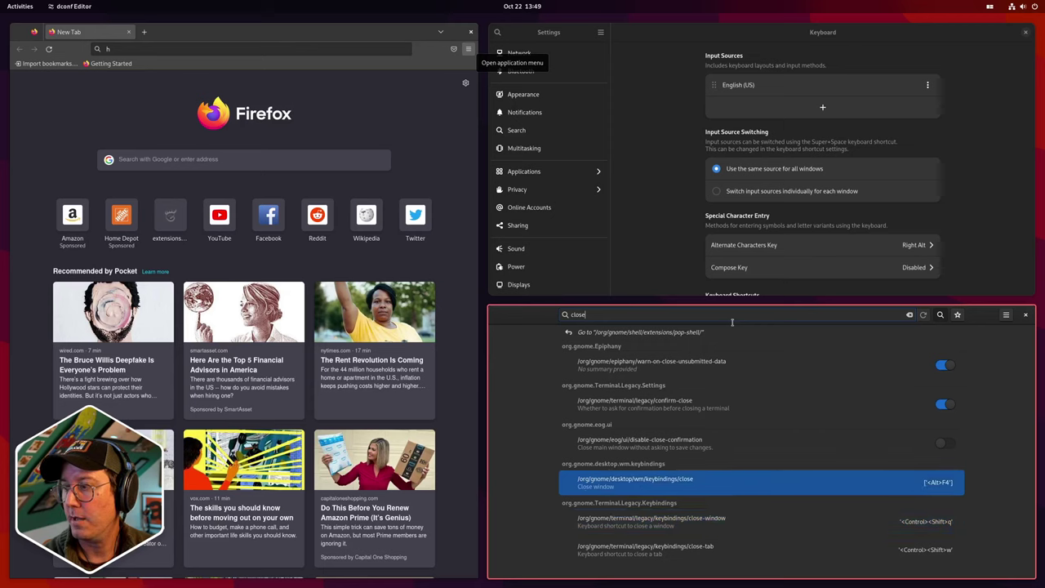
key("Down")
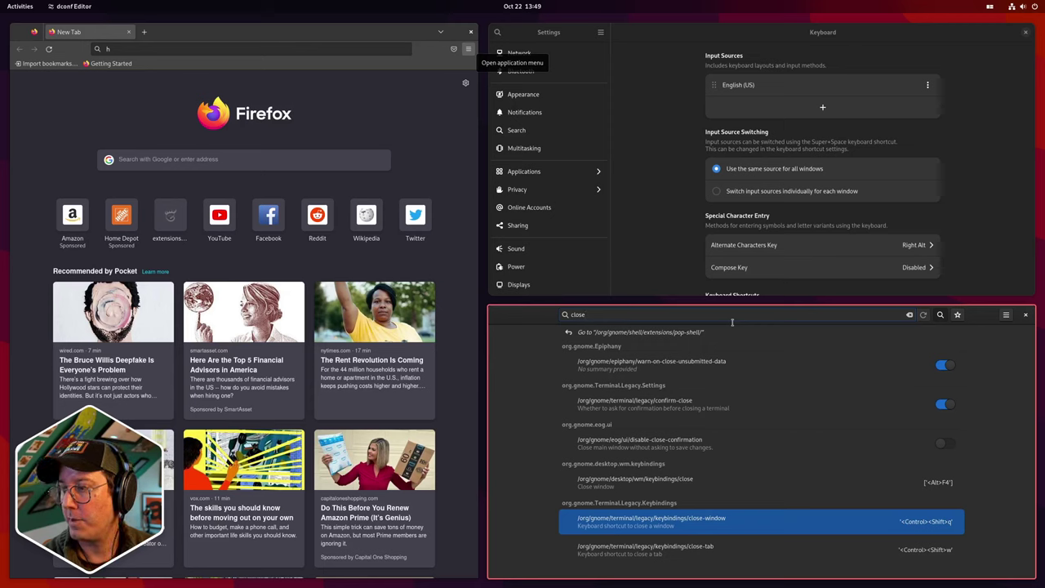
key("Up")
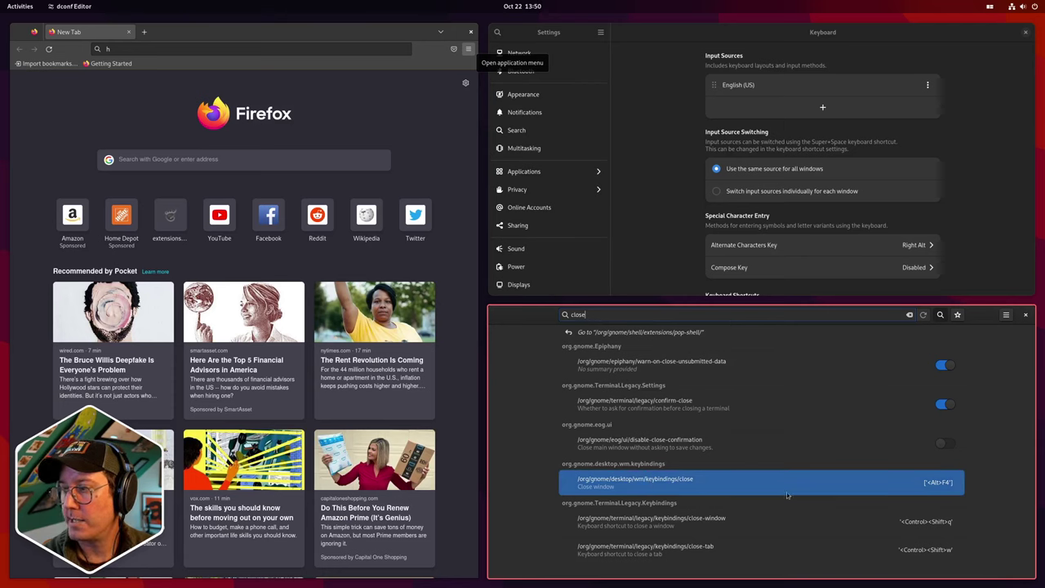
left_click(924, 488)
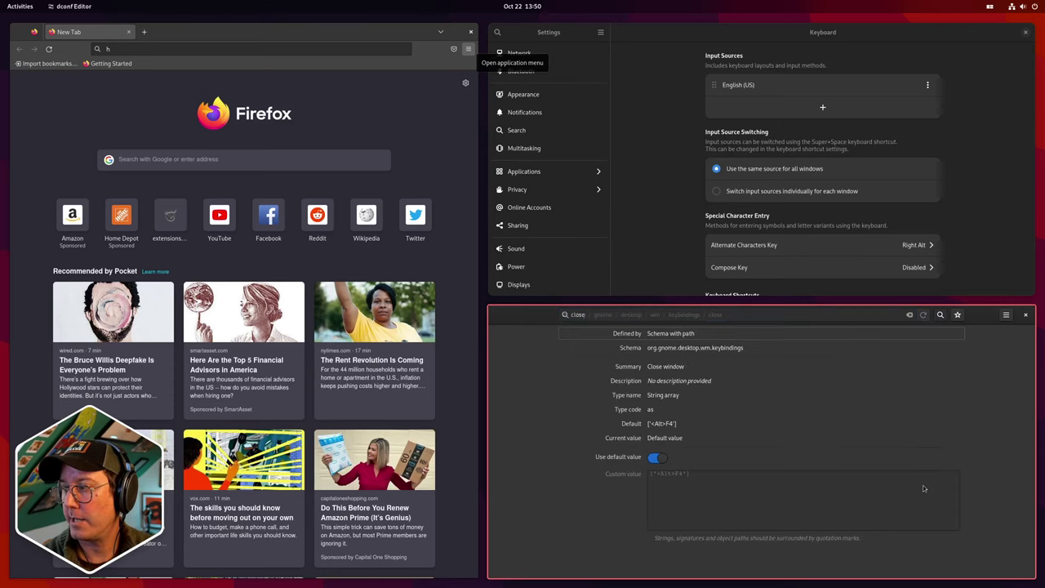
Turn off the default value for the close-window key, set its custom value to ["<Ctrl><Shift>q"] and apply the change
left_click(658, 459)
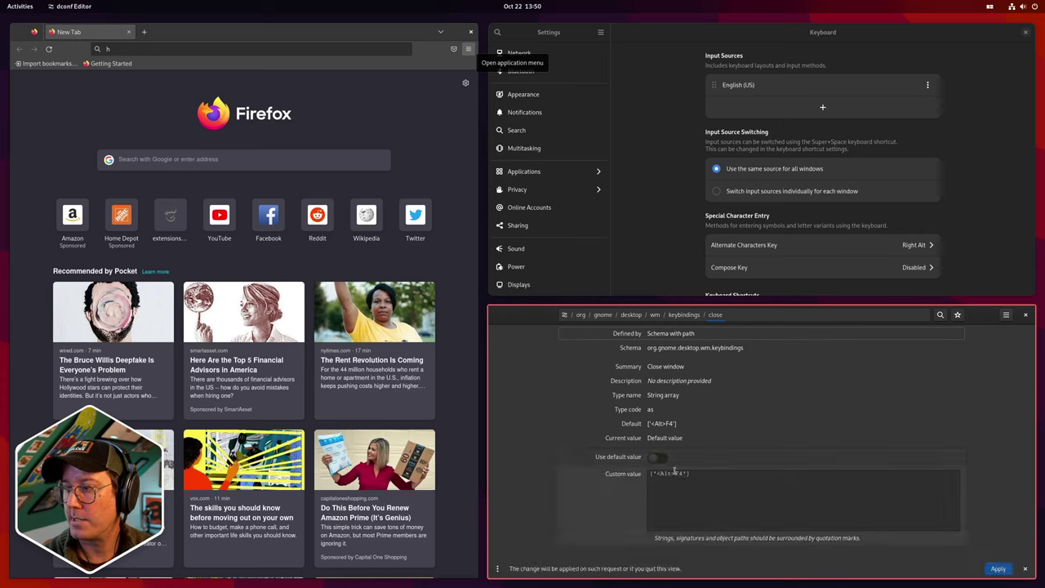
double_click(664, 473)
type("Ctrl>")
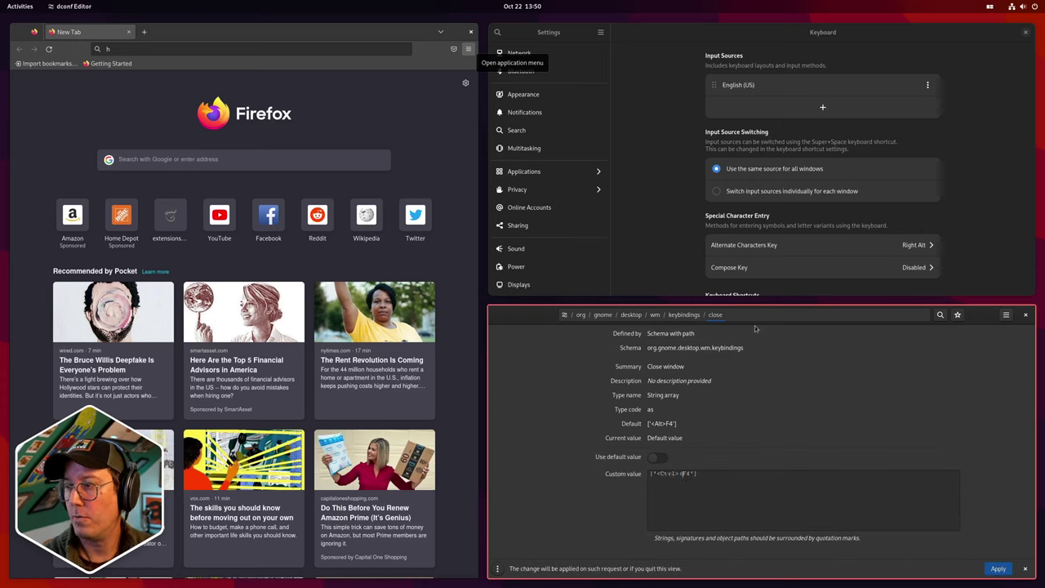
type("<Shift>")
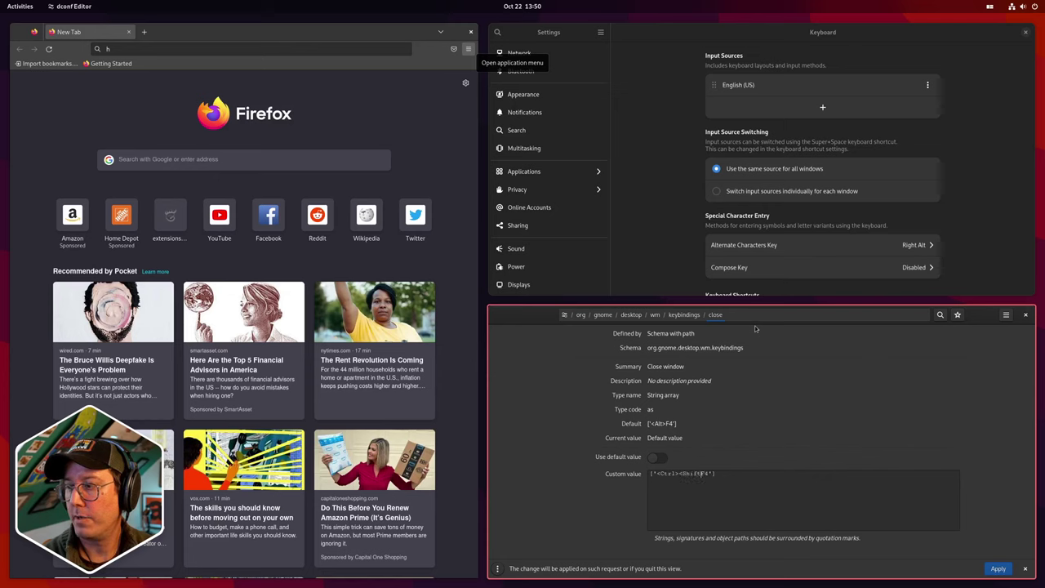
key("Delete")
key("Delete")
type("q")
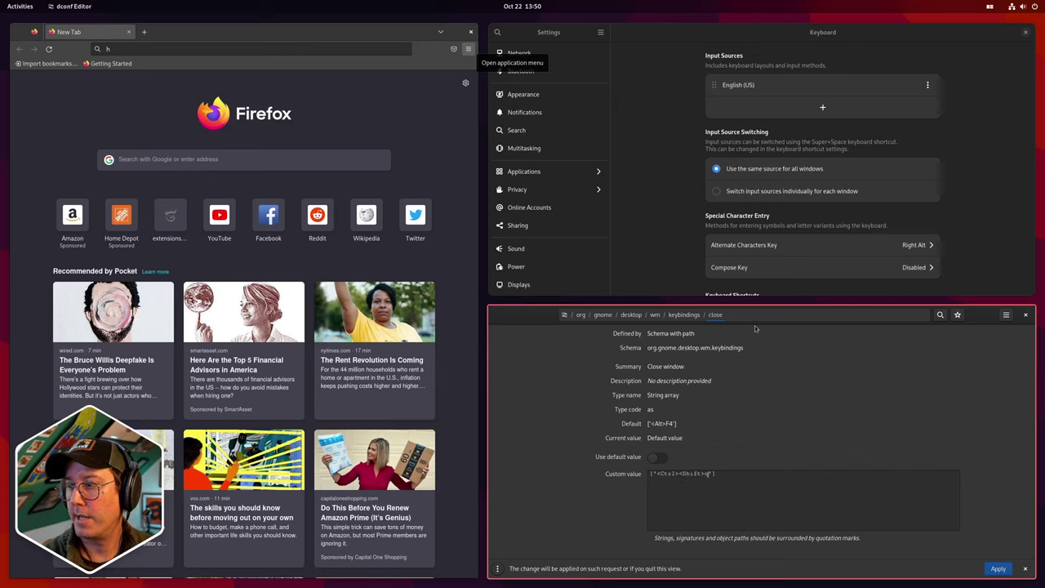
left_click(999, 569)
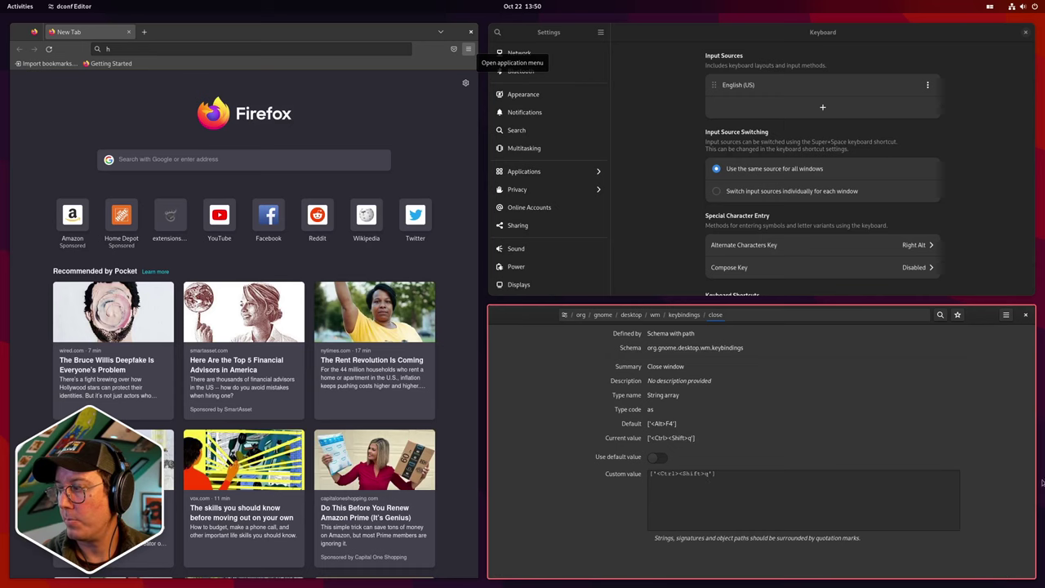
Close dconf Editor and test the new window-closing shortcut on the Settings window
left_click(1026, 314)
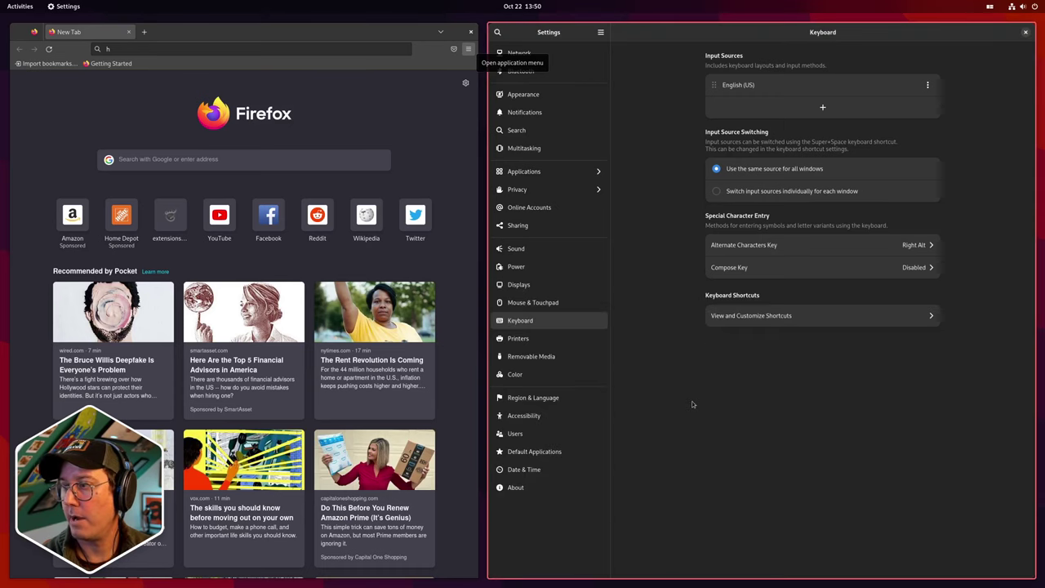
key("ctrl+shift+q")
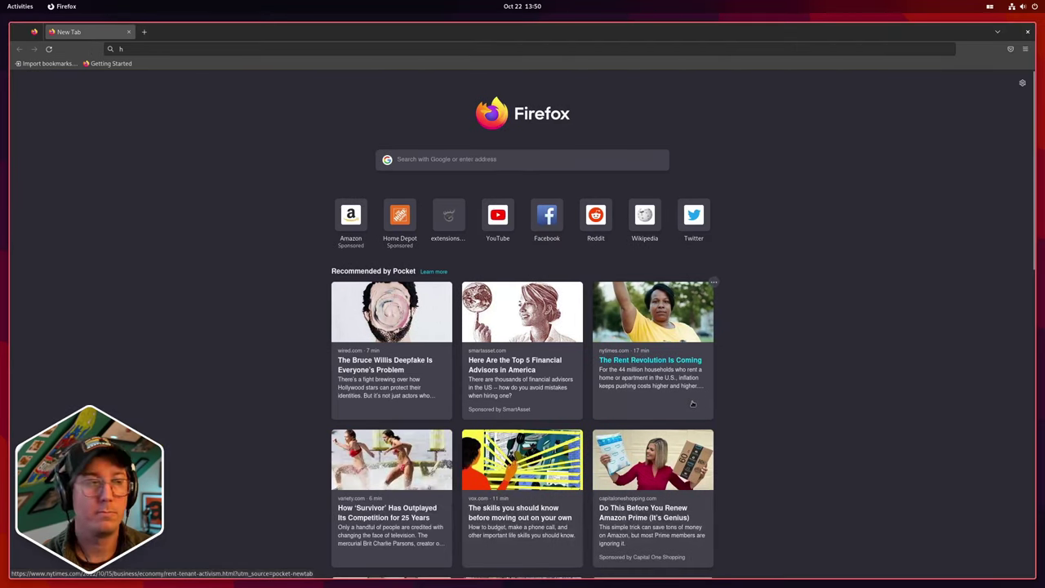
Create two more Firefox windows and load Amazon, YouTube and Reddit, each in its own tiled window
key("ctrl+n")
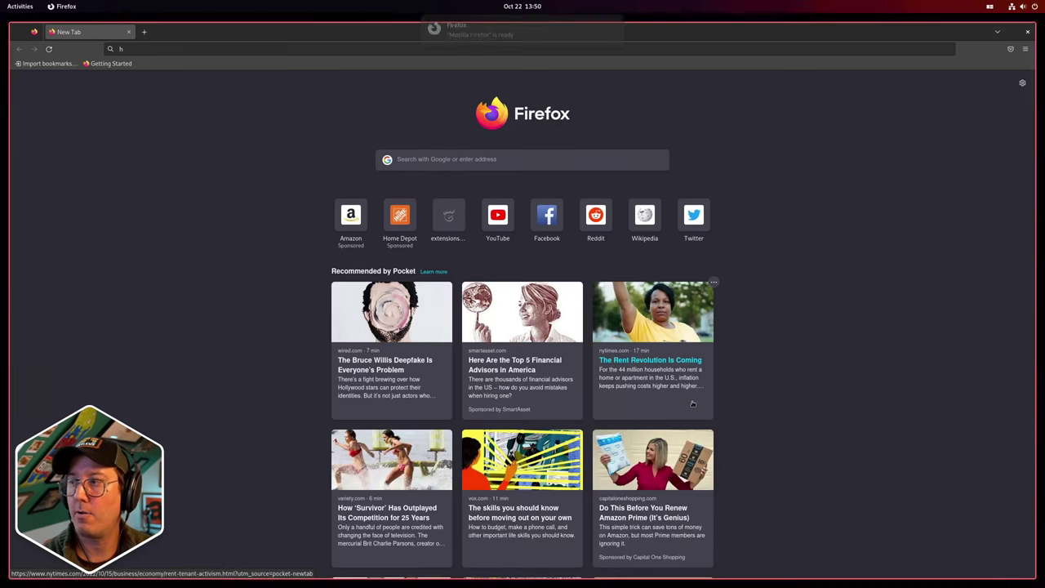
key("ctrl+n")
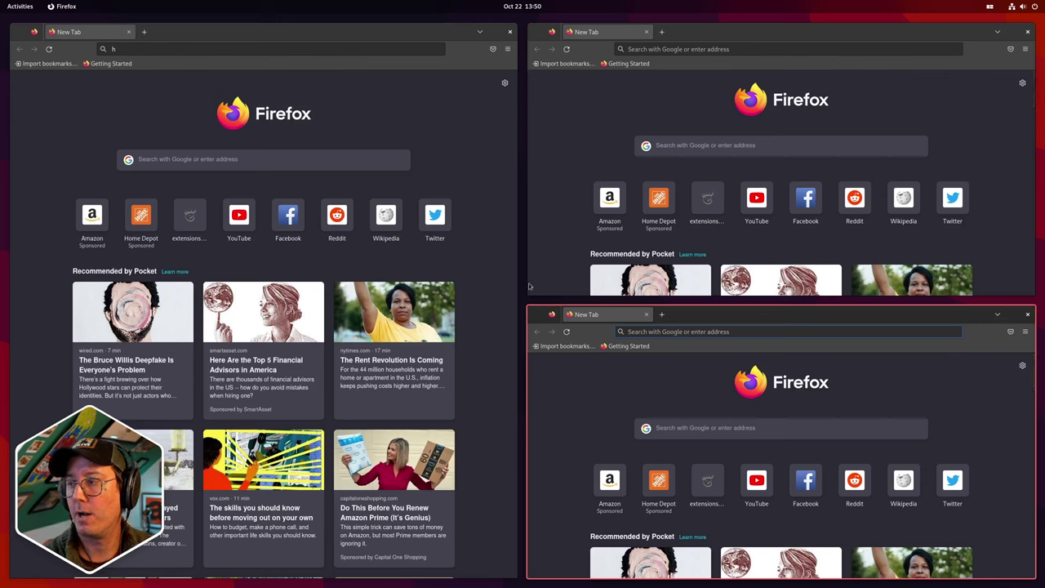
left_click(609, 480)
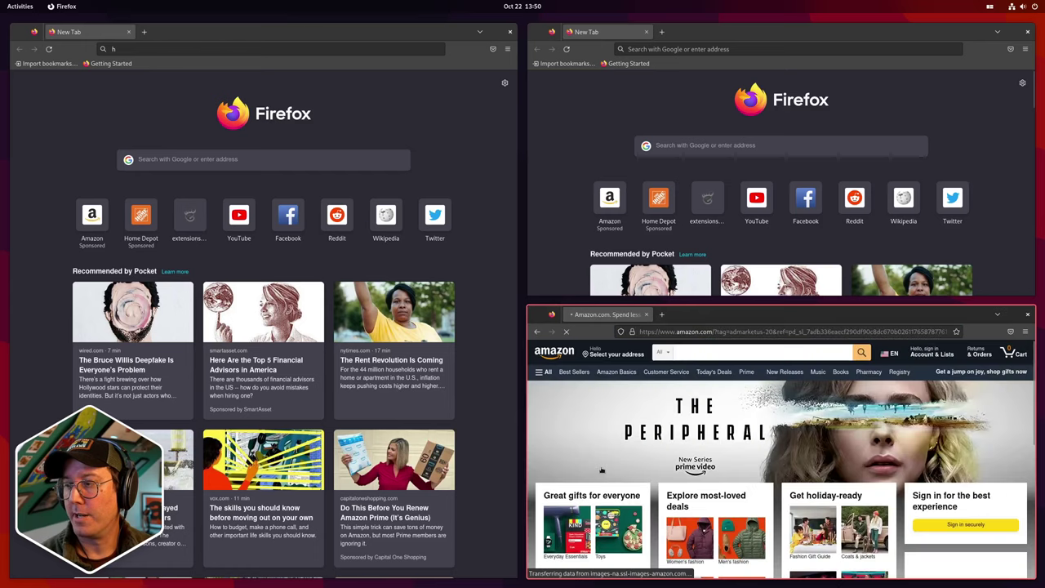
left_click(756, 204)
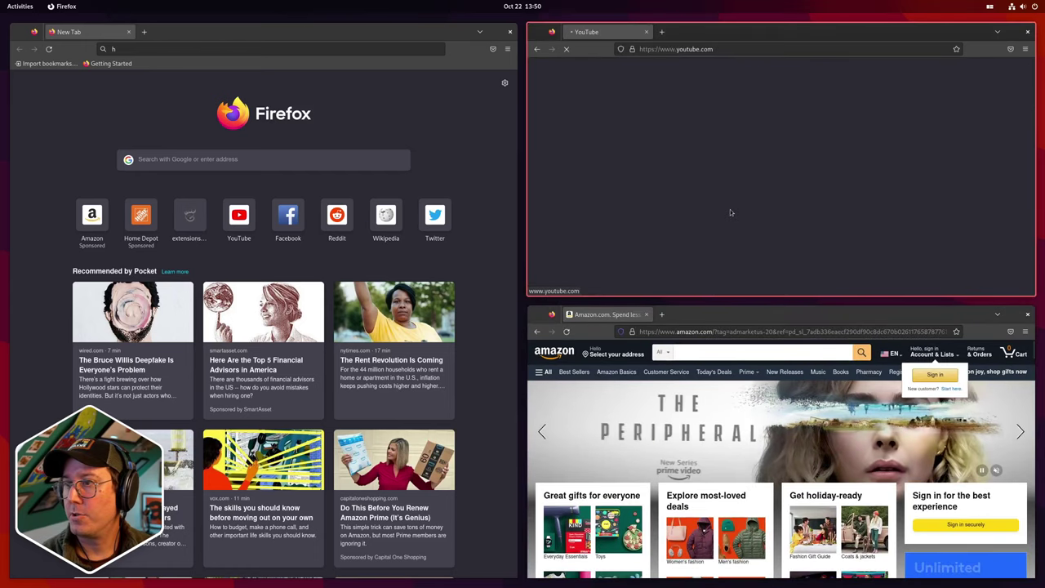
left_click(336, 216)
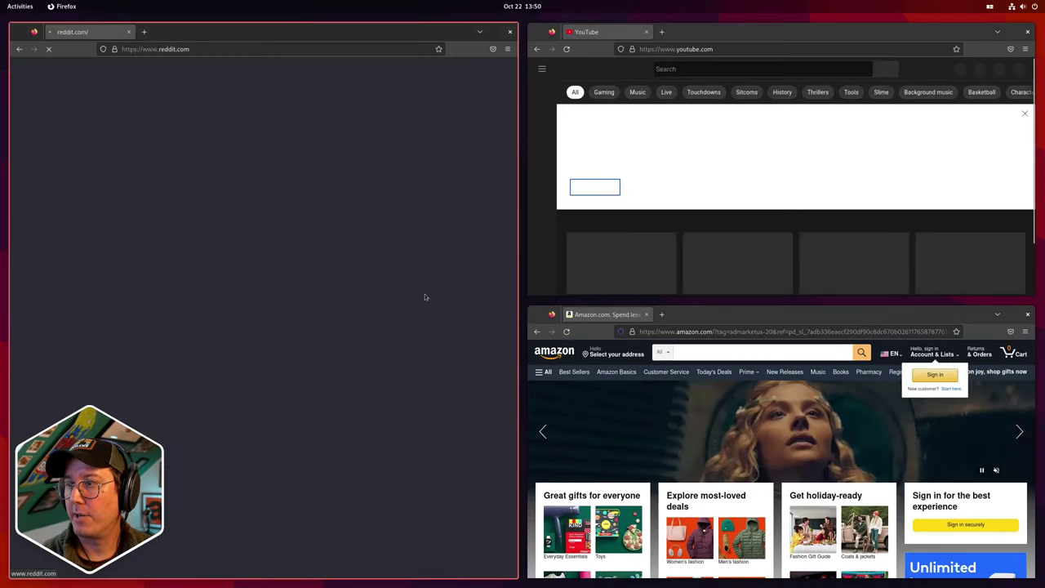
Rearrange the tiled windows so Reddit takes the lower-right tile, YouTube the left half and Amazon the upper-right tile
left_click(685, 320)
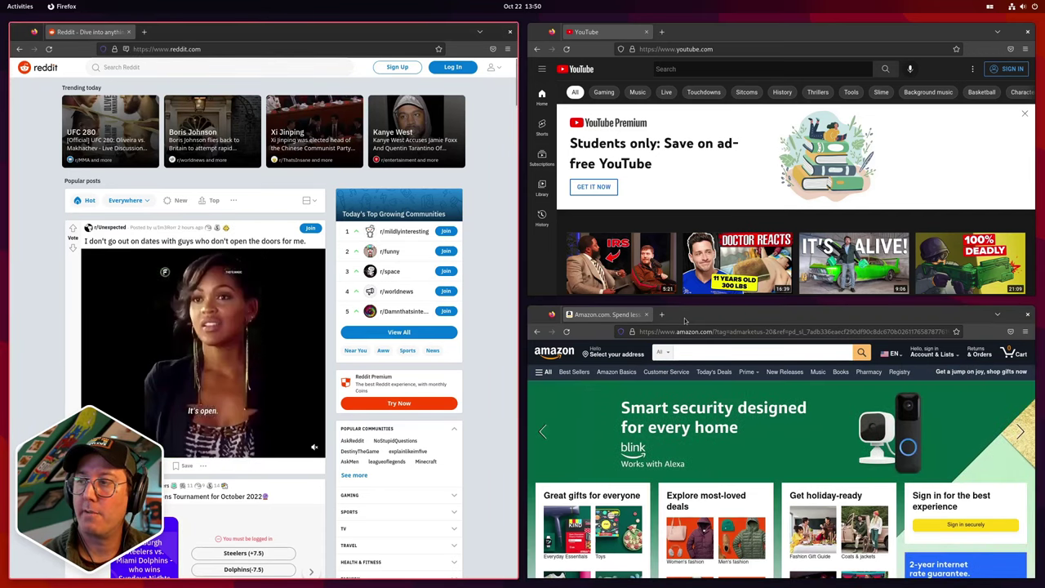
key("super+shift+Right")
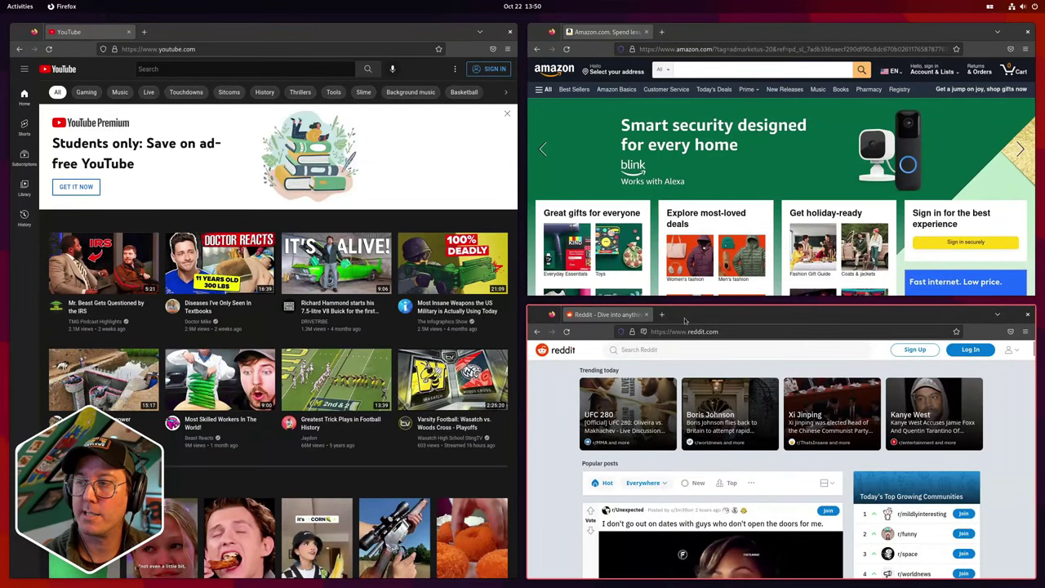
Close the Reddit, Amazon and YouTube windows one after another to clear the desktop
key("ctrl+w")
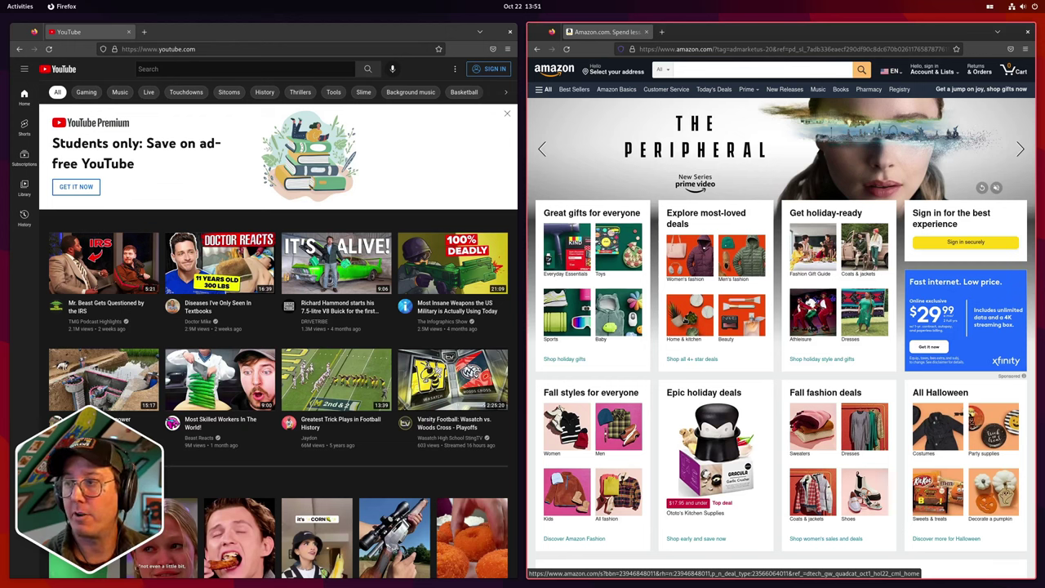
left_click(1027, 32)
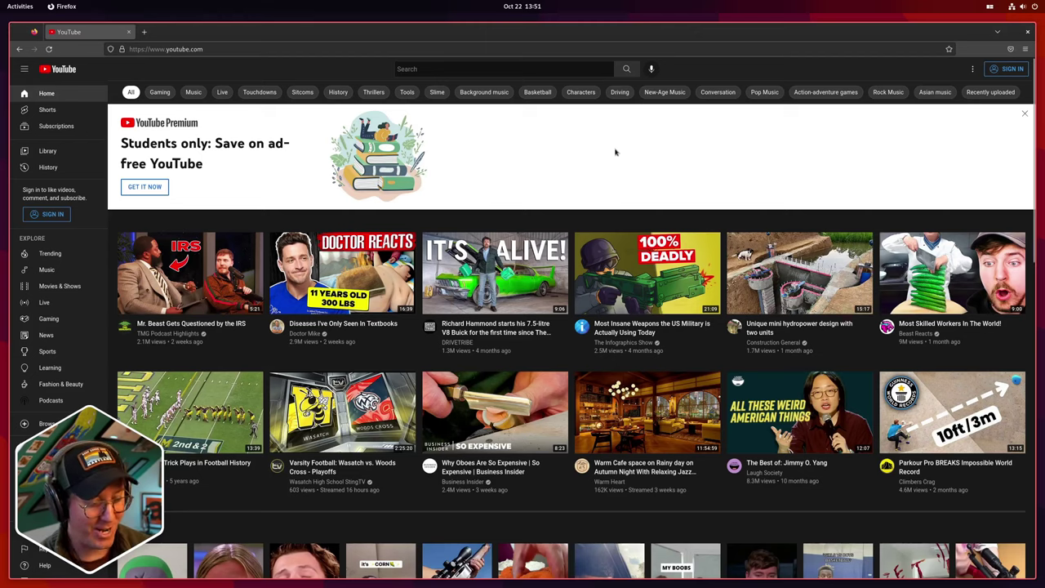
key("ctrl+q")
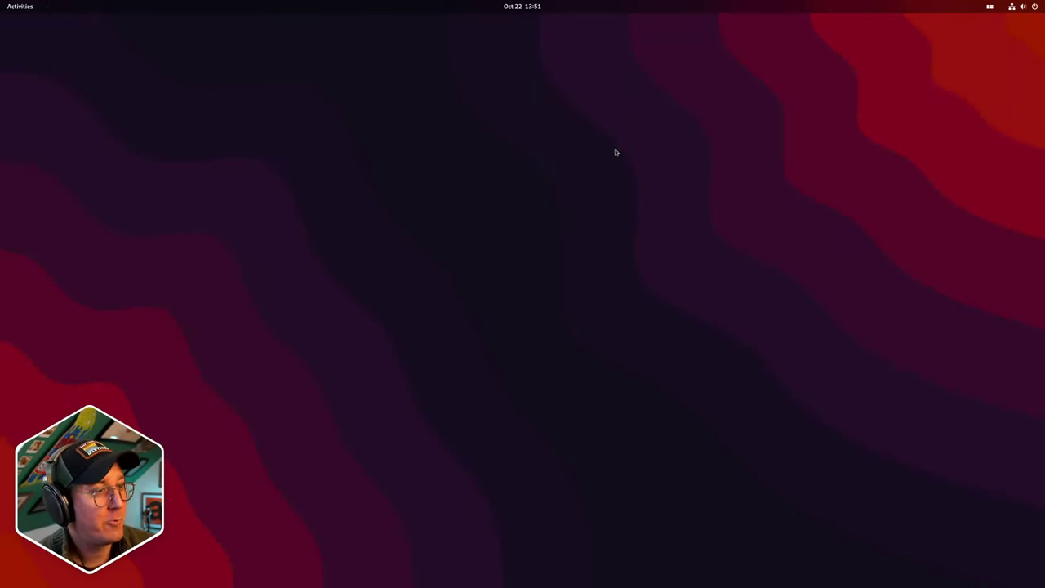
Show the Pop Shell tiling options from the desktop
left_click(993, 7)
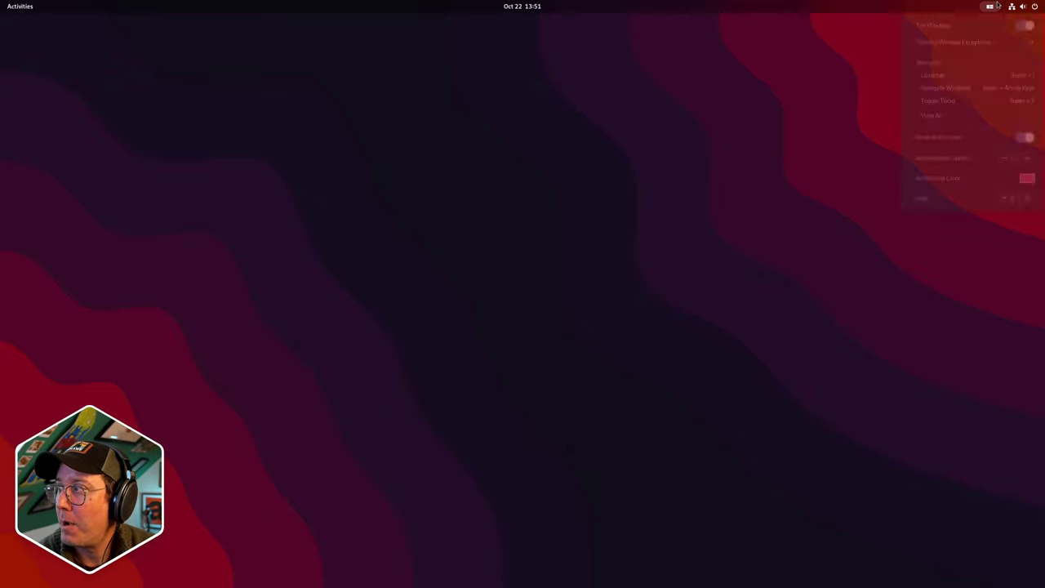